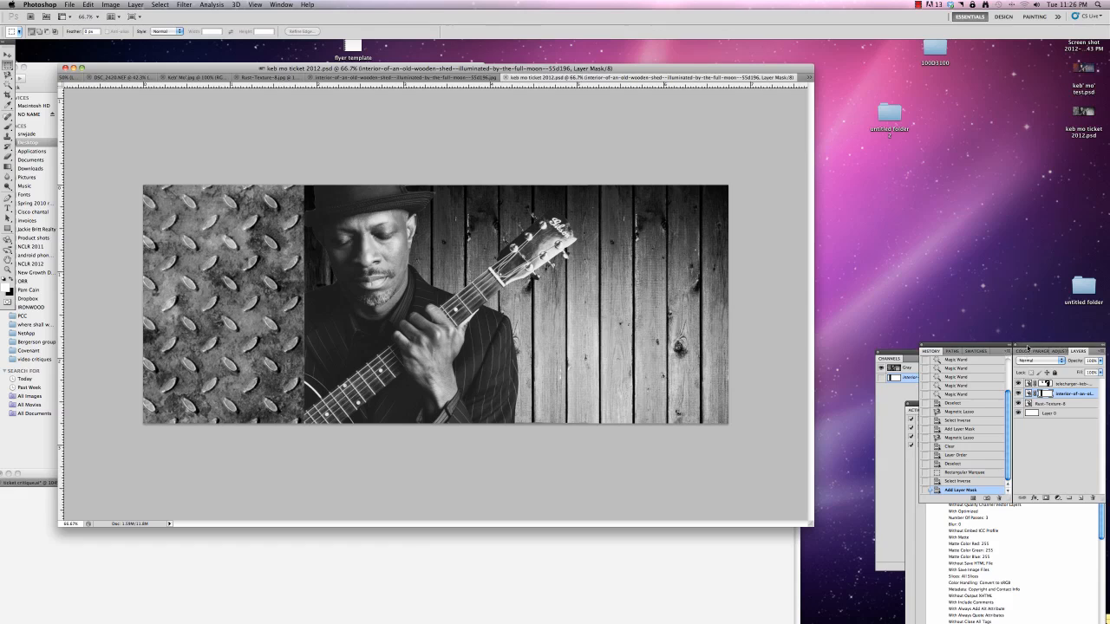
# Add a Brightness/Contrast adjustment layer above the wooden shed layer with brightness 34 and slightly reduced contrast
pyautogui.moveTo(1025, 354); pyautogui.dragTo(923, 224)
pyautogui.click(957, 369)
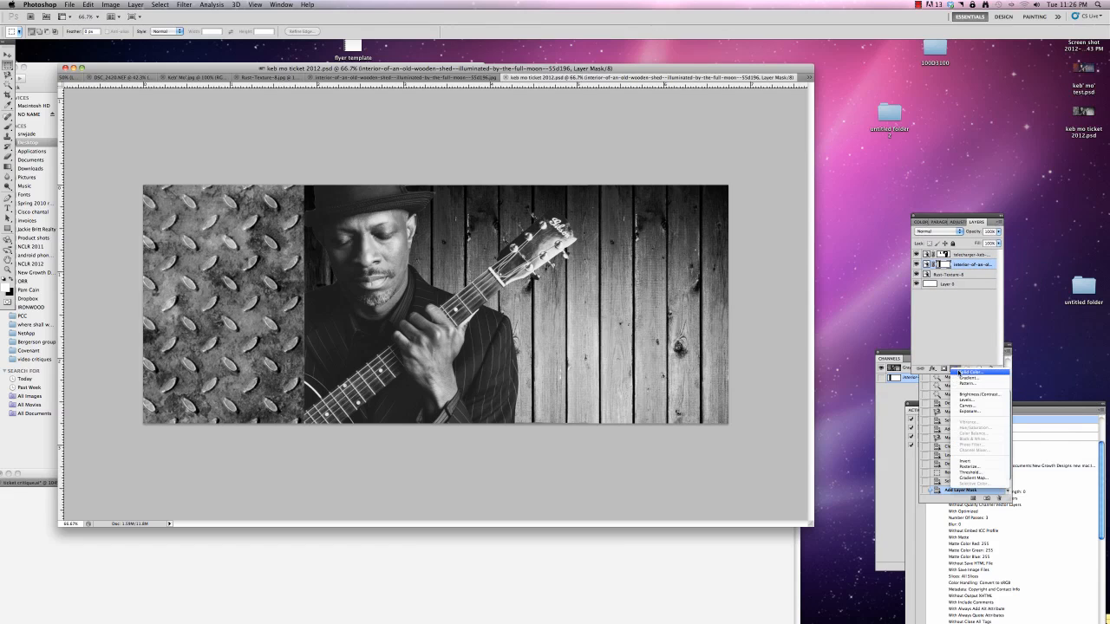
pyautogui.click(967, 396)
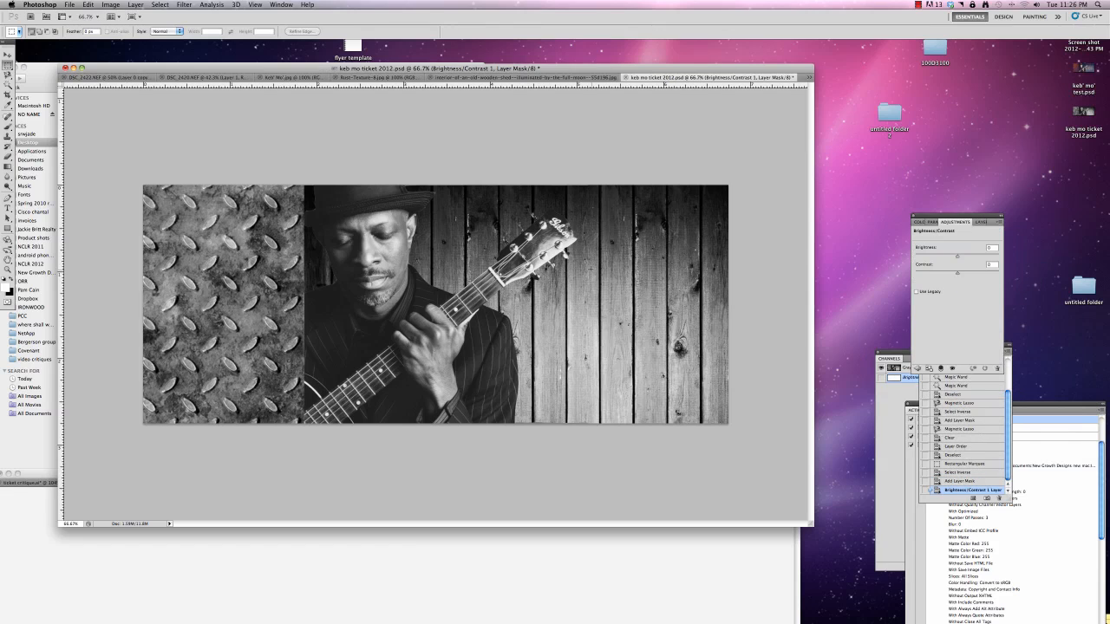
pyautogui.moveTo(958, 258); pyautogui.dragTo(966, 258)
pyautogui.moveTo(957, 273); pyautogui.dragTo(955, 275)
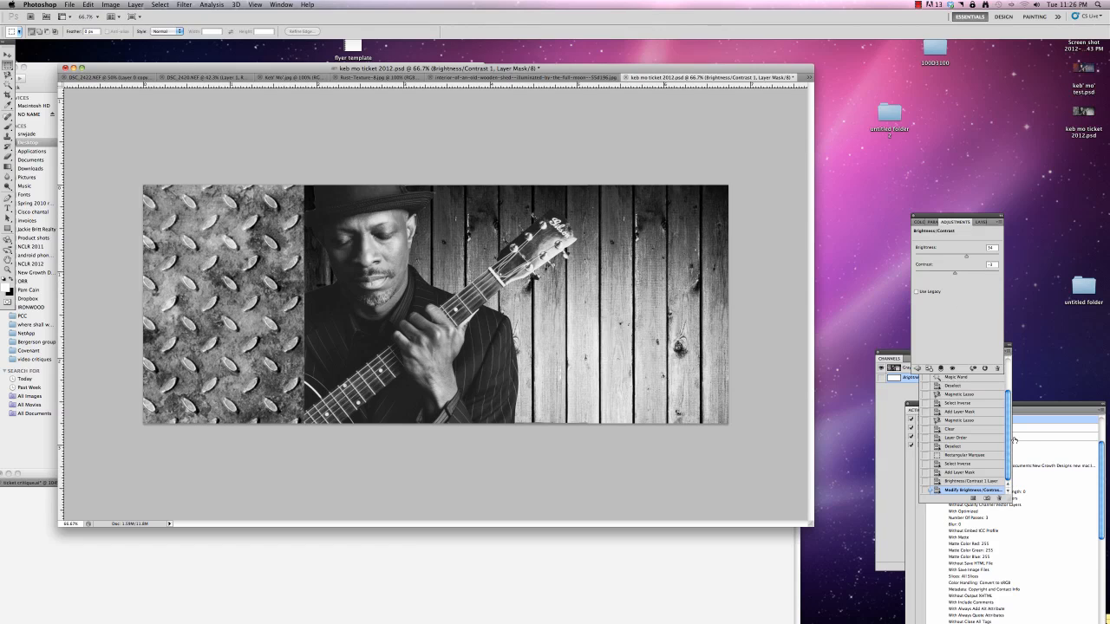
pyautogui.moveTo(944, 216); pyautogui.dragTo(889, 160)
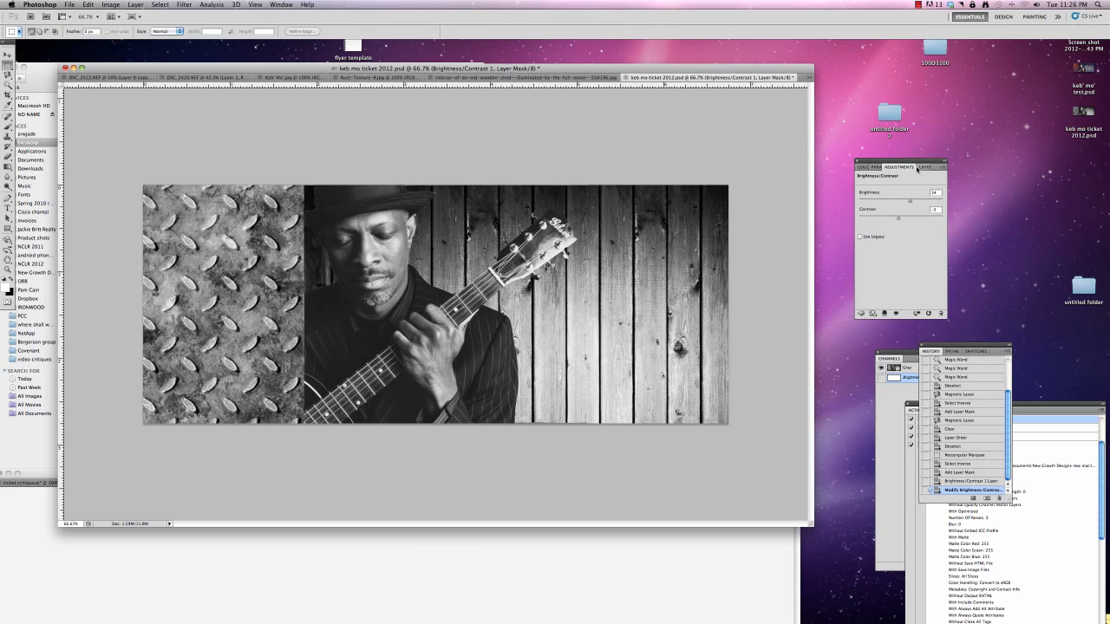
# Try reordering the Brightness/Contrast adjustment layer within the layer stack
pyautogui.click(924, 168)
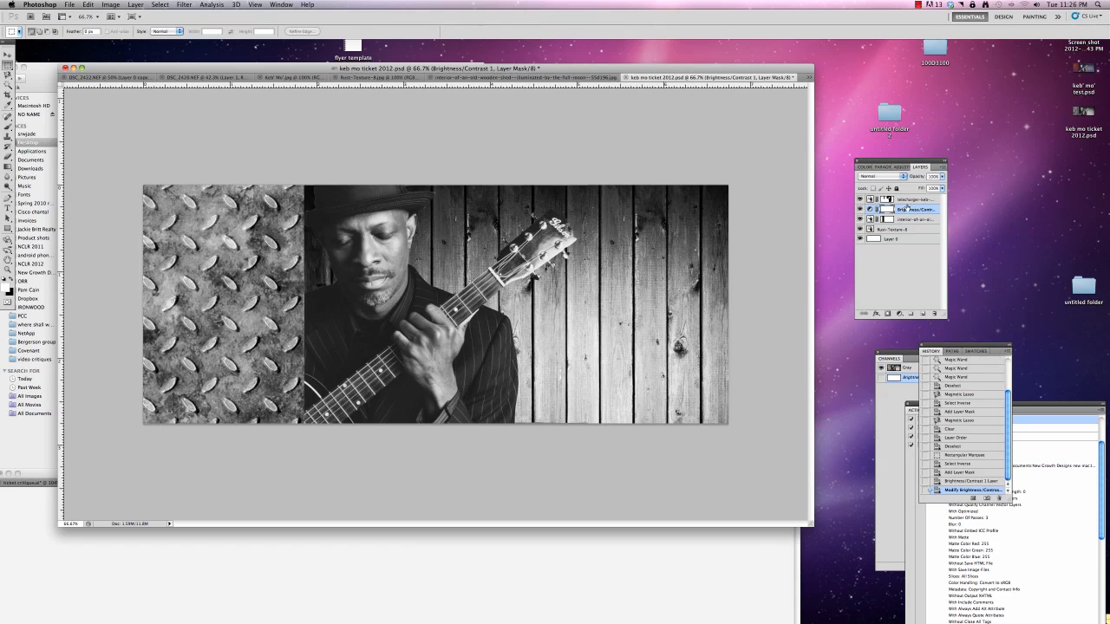
pyautogui.moveTo(907, 207)
pyautogui.mouseDown()
pyautogui.moveTo(904, 195)
pyautogui.moveTo(915, 214)
pyautogui.mouseUp()
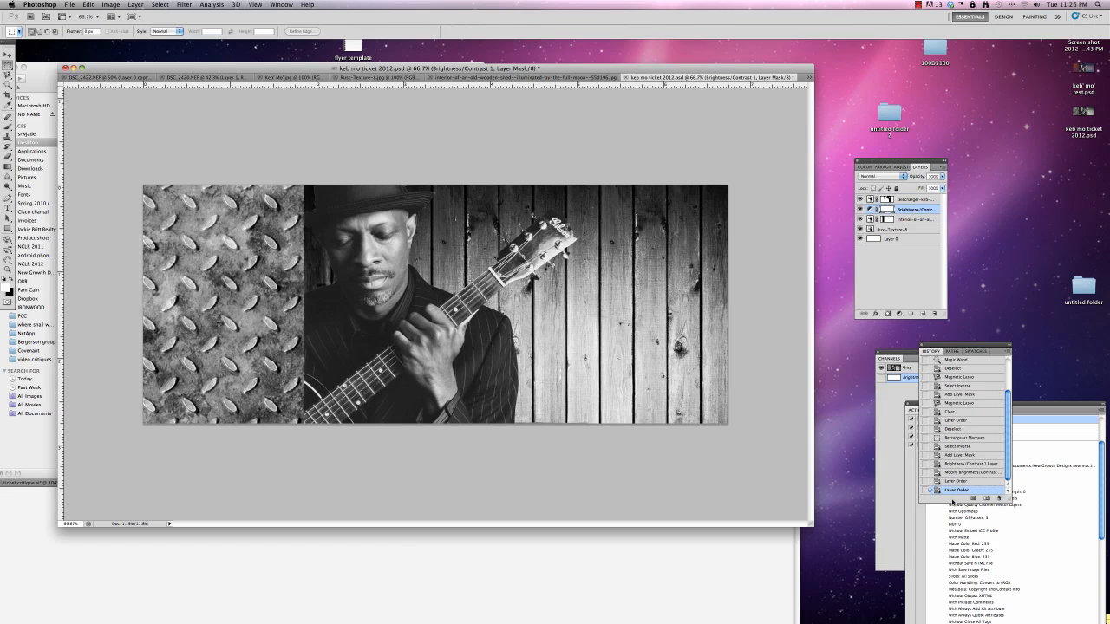
pyautogui.click(899, 167)
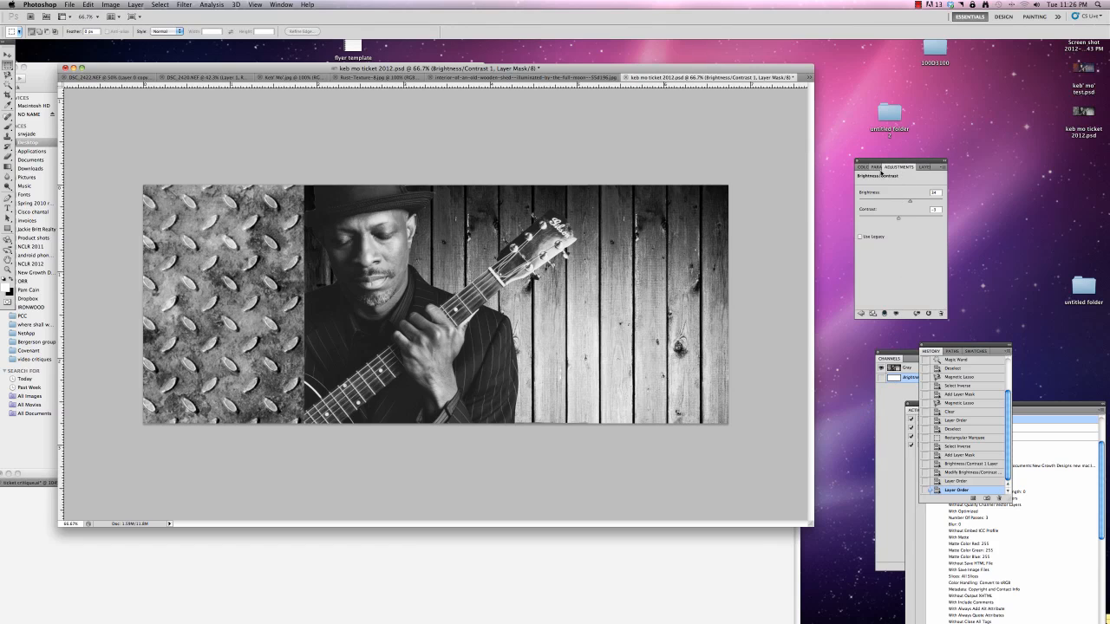
pyautogui.click(921, 167)
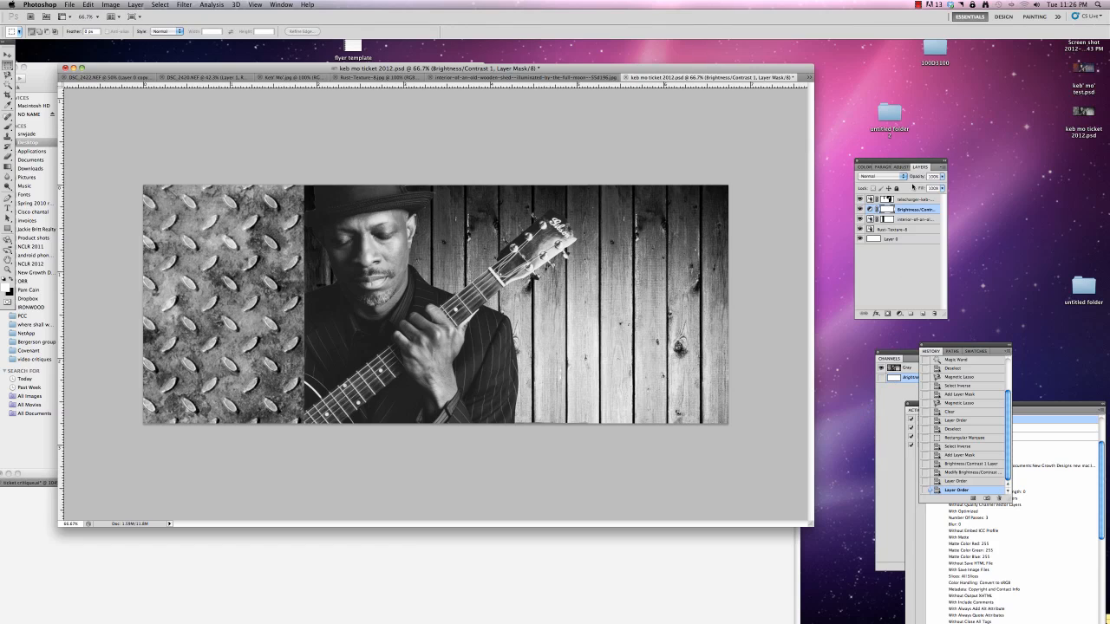
pyautogui.click(899, 313)
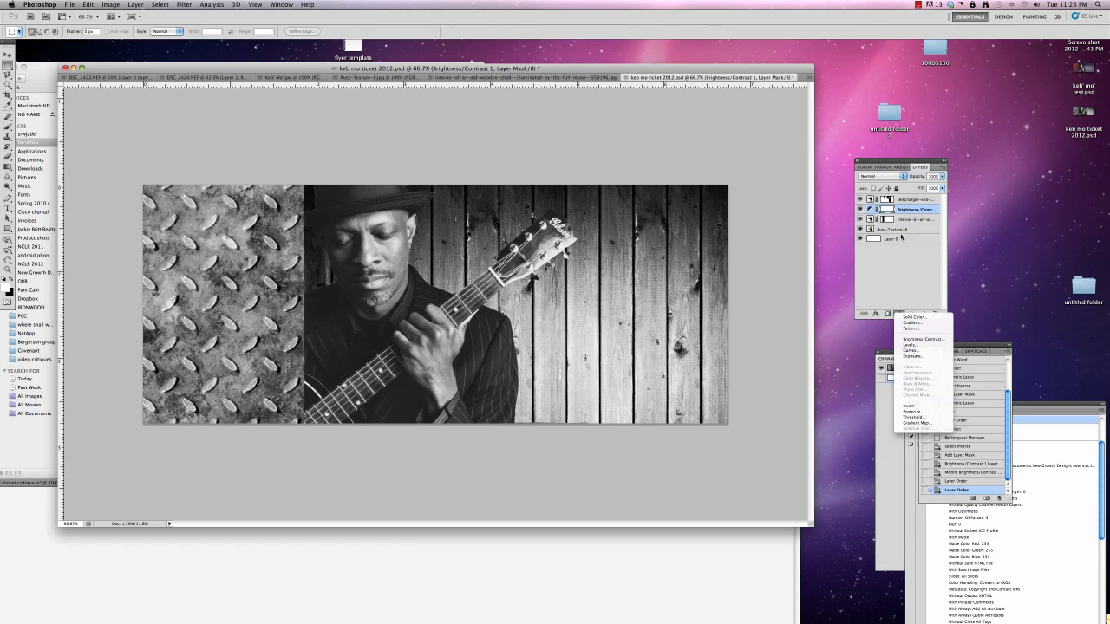
pyautogui.click(897, 287)
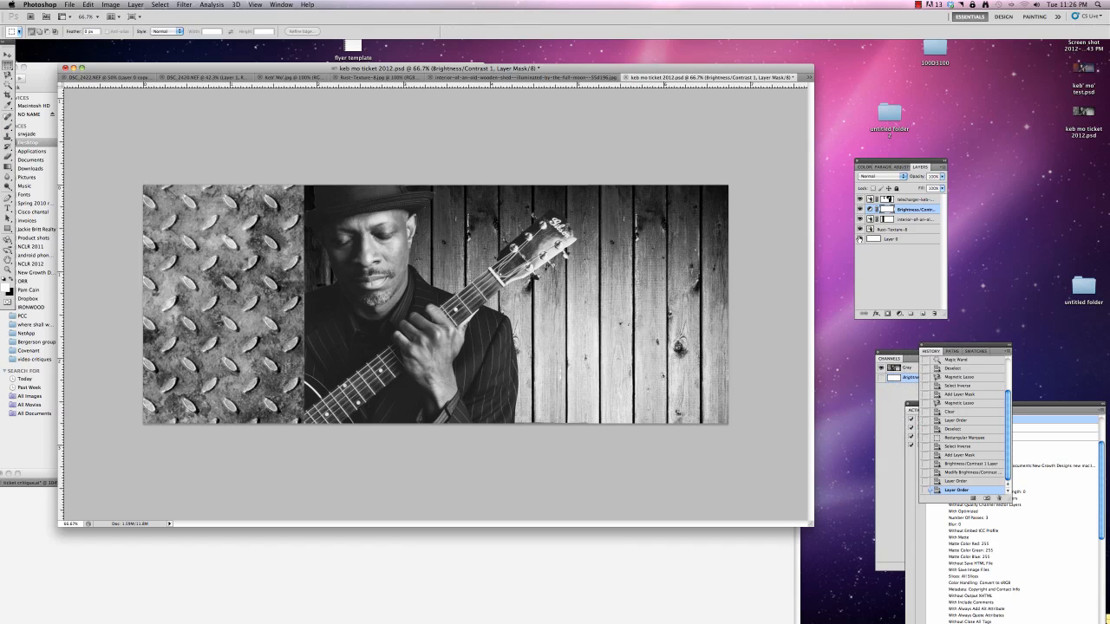
# Add a Levels adjustment layer above the Rust-Texture-8 layer with the black input at 17 and darkened midtones
pyautogui.click(903, 230)
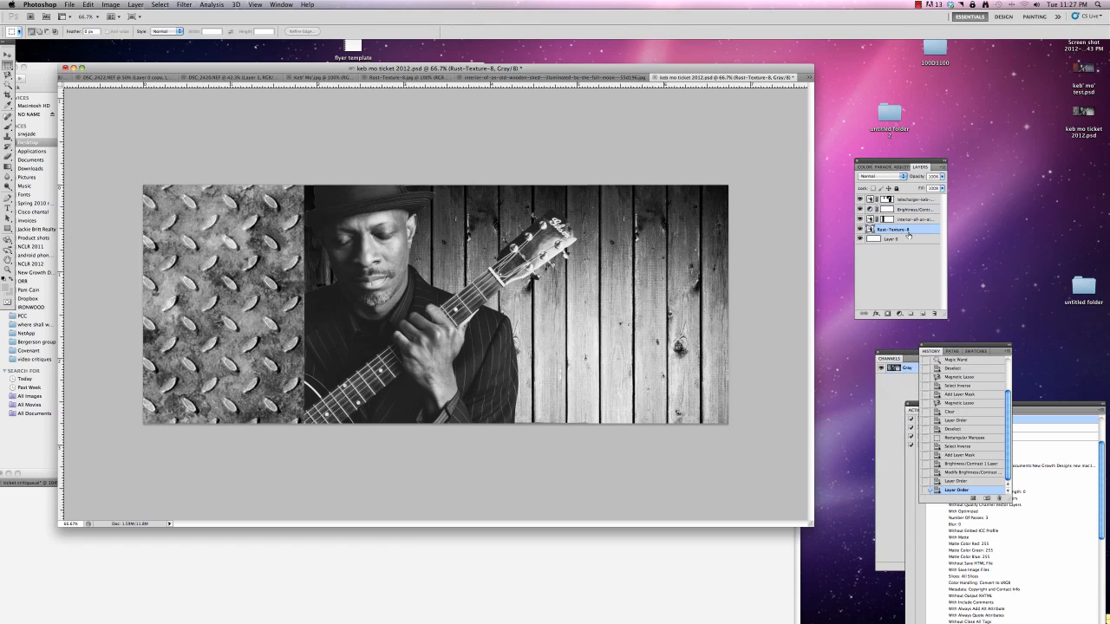
pyautogui.click(902, 314)
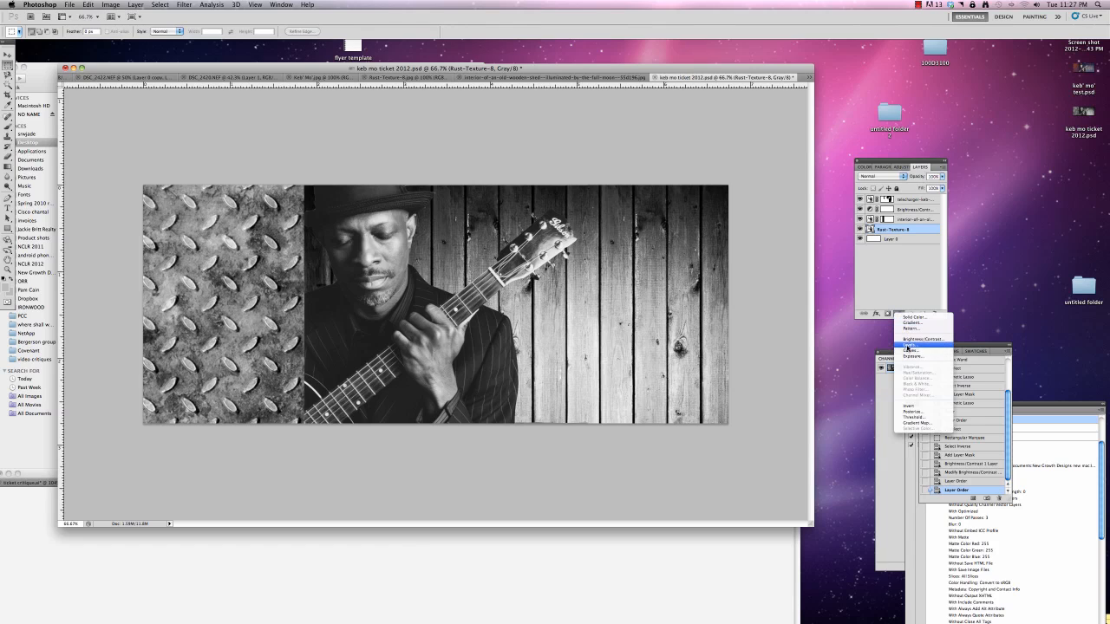
pyautogui.click(907, 348)
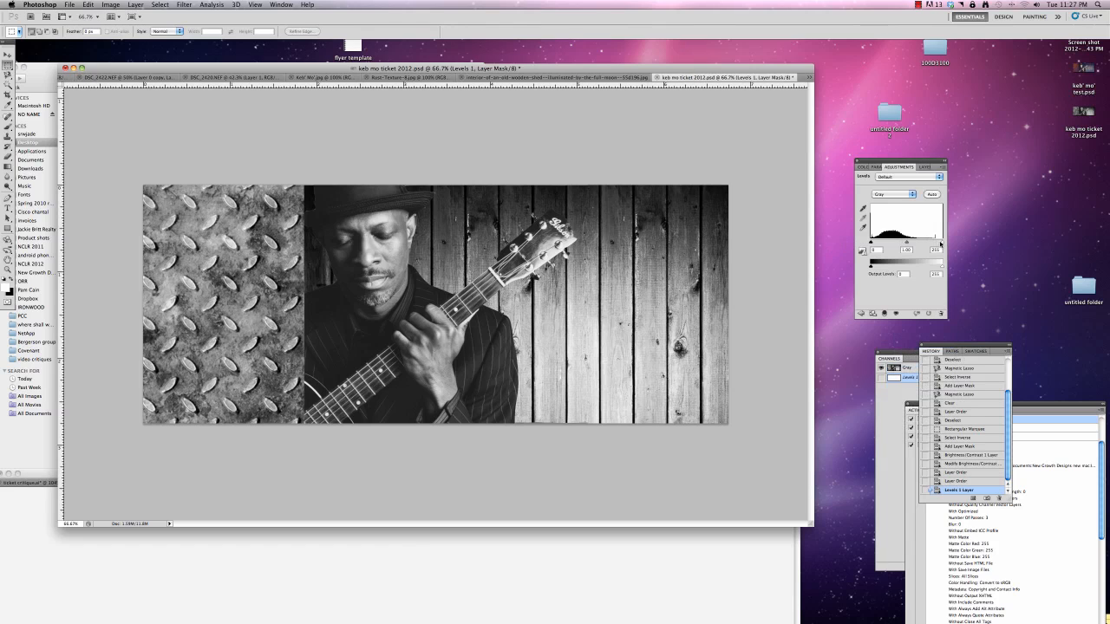
pyautogui.moveTo(941, 244)
pyautogui.mouseDown()
pyautogui.moveTo(950, 246)
pyautogui.moveTo(874, 244)
pyautogui.moveTo(925, 246)
pyautogui.mouseUp()
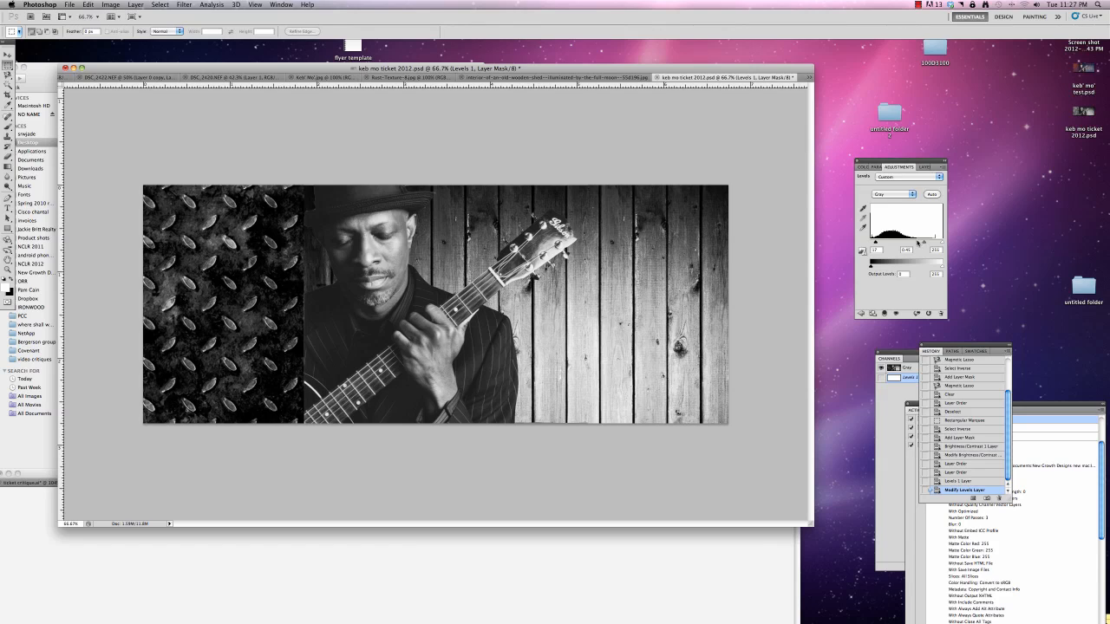
pyautogui.click(924, 166)
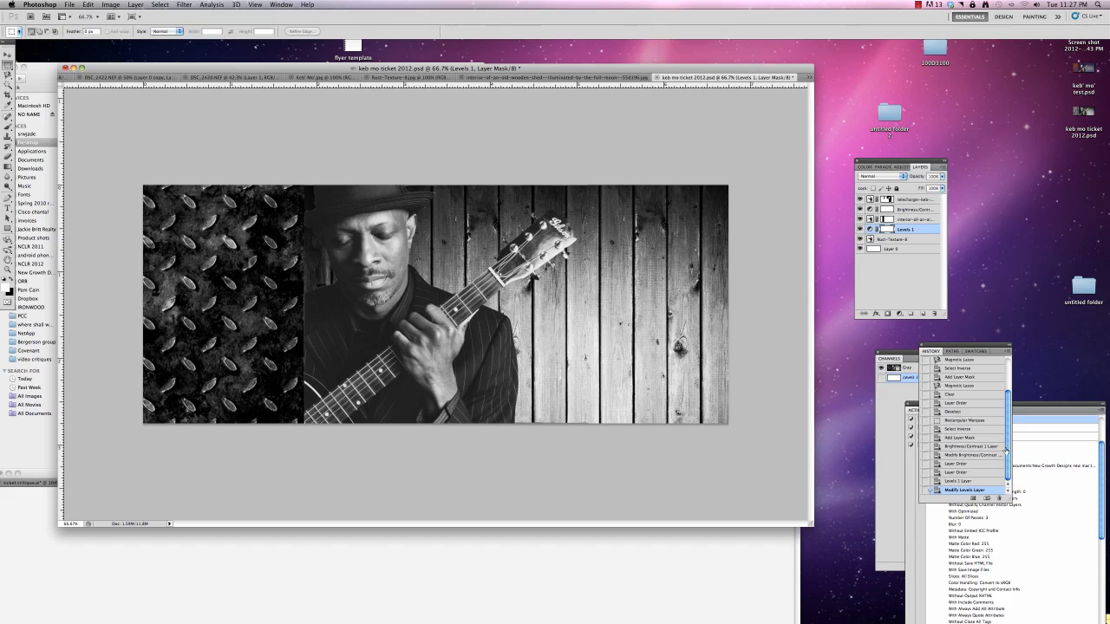
# Try the Color Burn, Linear Burn and Multiply blend modes on the guitarist layer, and experiment with its opacity
pyautogui.click(906, 200)
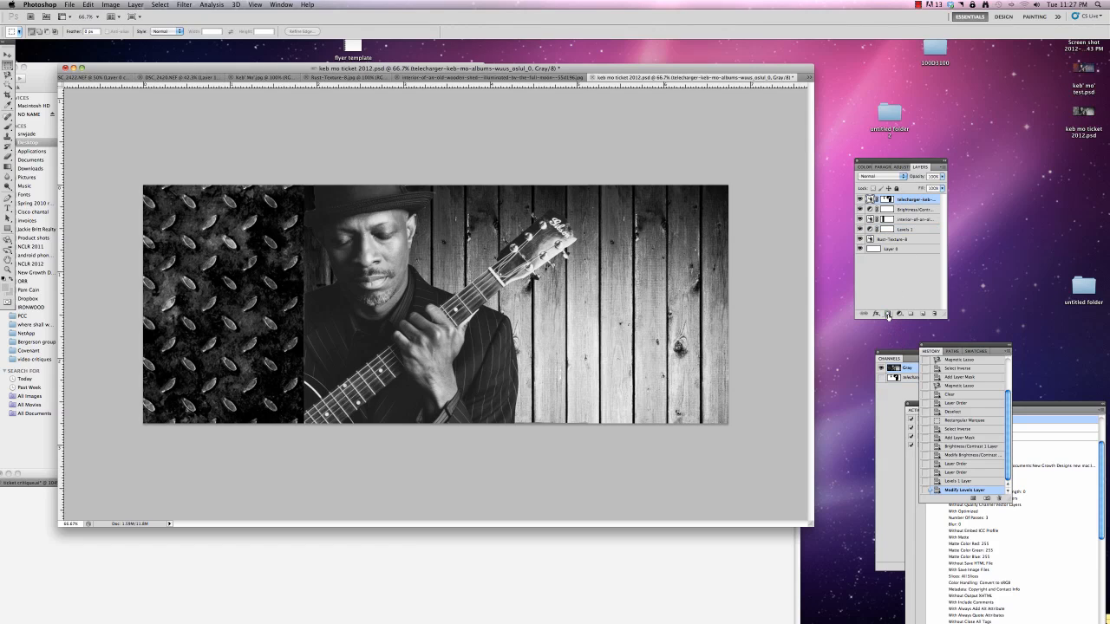
pyautogui.click(883, 177)
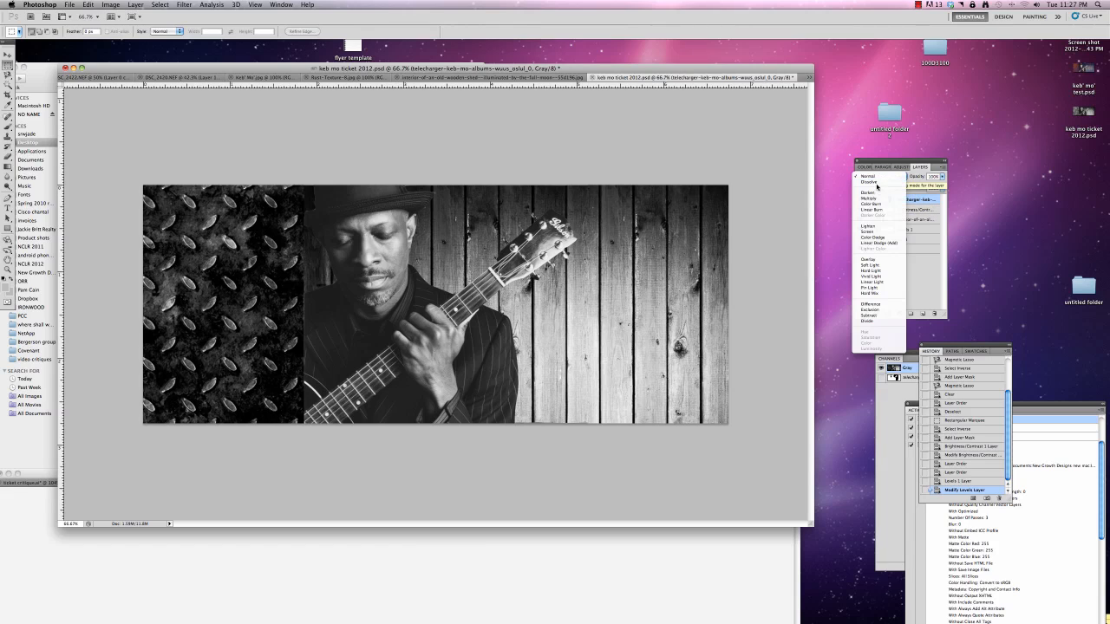
pyautogui.click(871, 204)
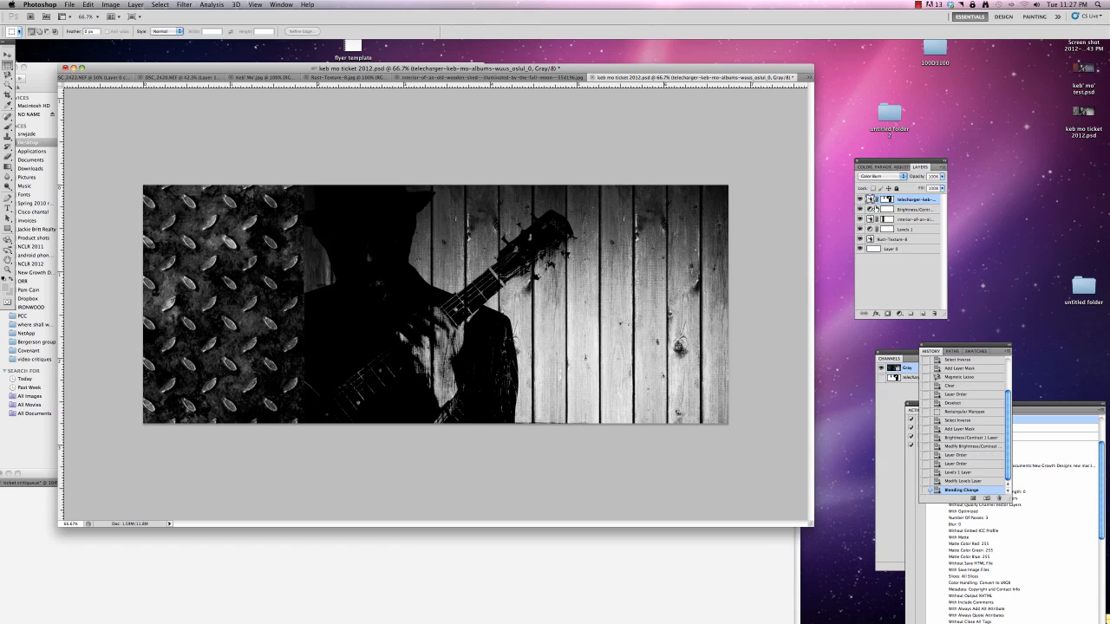
pyautogui.click(878, 177)
pyautogui.click(878, 186)
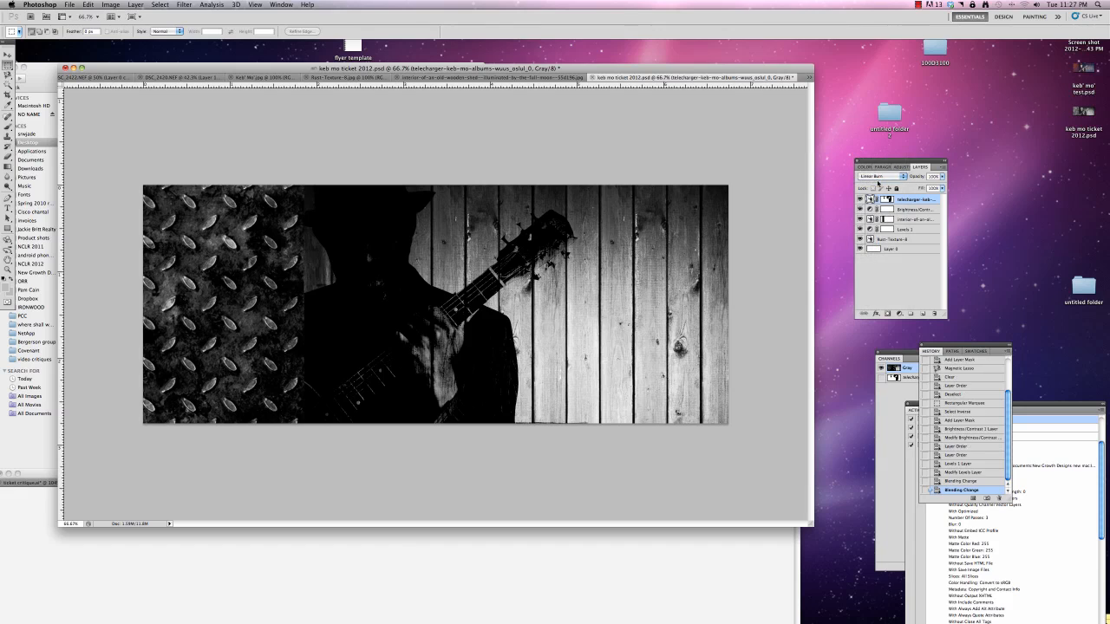
pyautogui.click(876, 177)
pyautogui.click(874, 165)
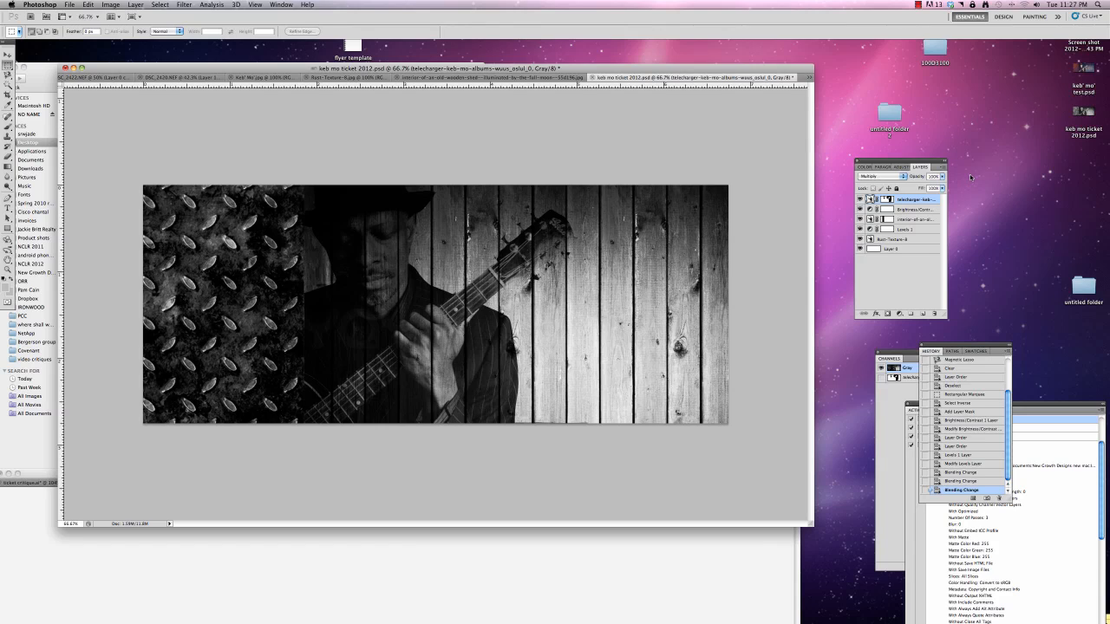
pyautogui.click(942, 177)
pyautogui.moveTo(942, 187)
pyautogui.mouseDown()
pyautogui.moveTo(923, 187)
pyautogui.moveTo(958, 187)
pyautogui.mouseUp()
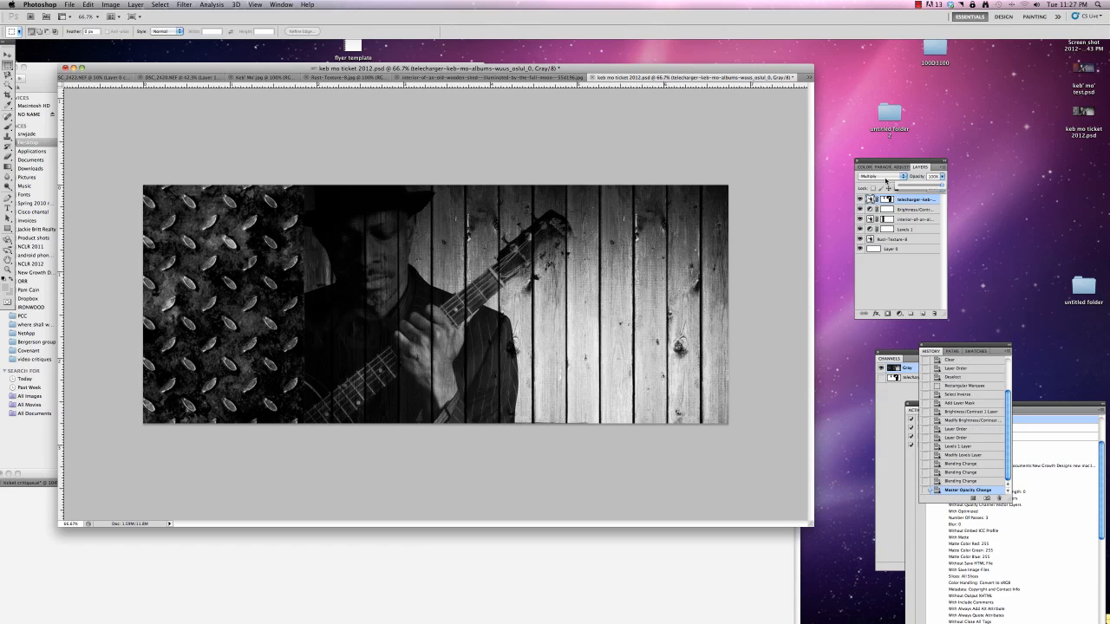
# Try the Hard Light, Vivid Light and Darken blend modes on the guitarist layer
pyautogui.click(879, 177)
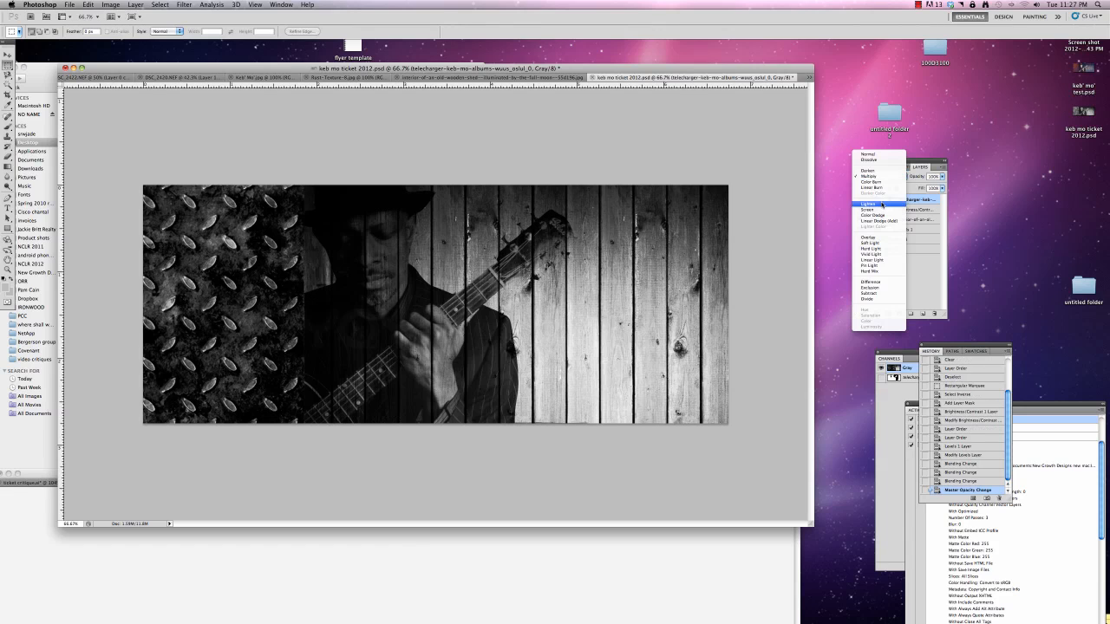
pyautogui.click(881, 249)
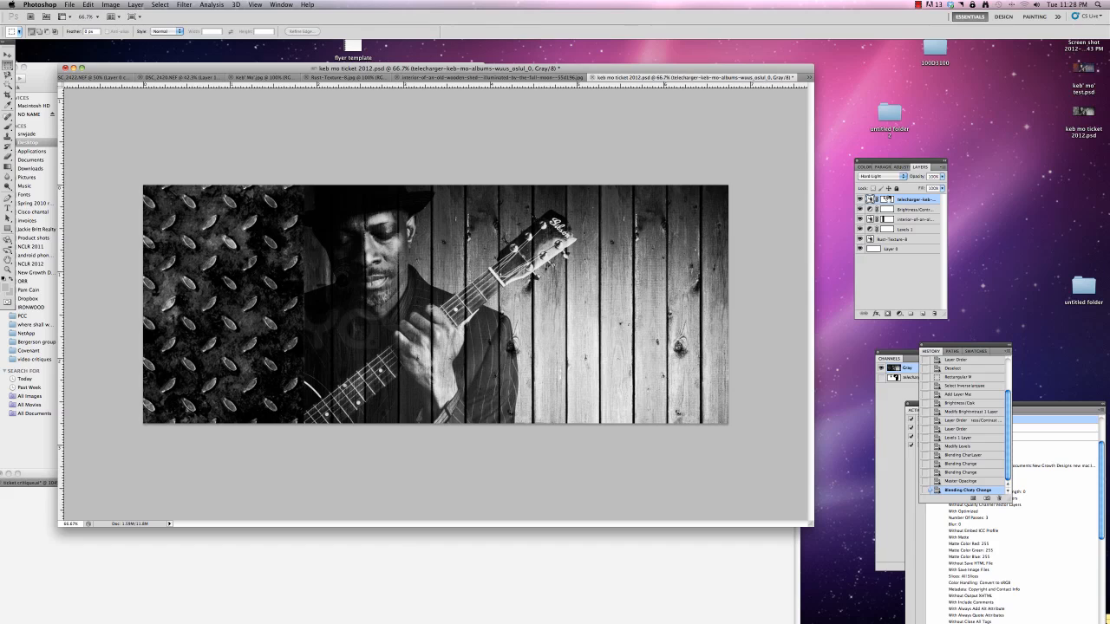
pyautogui.click(893, 177)
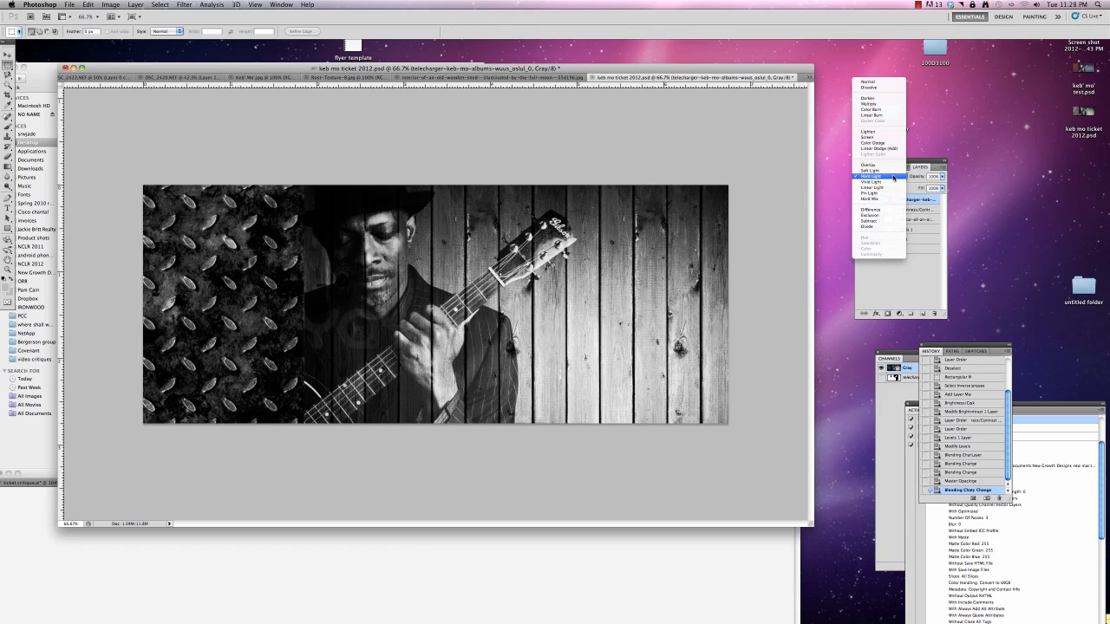
pyautogui.click(891, 186)
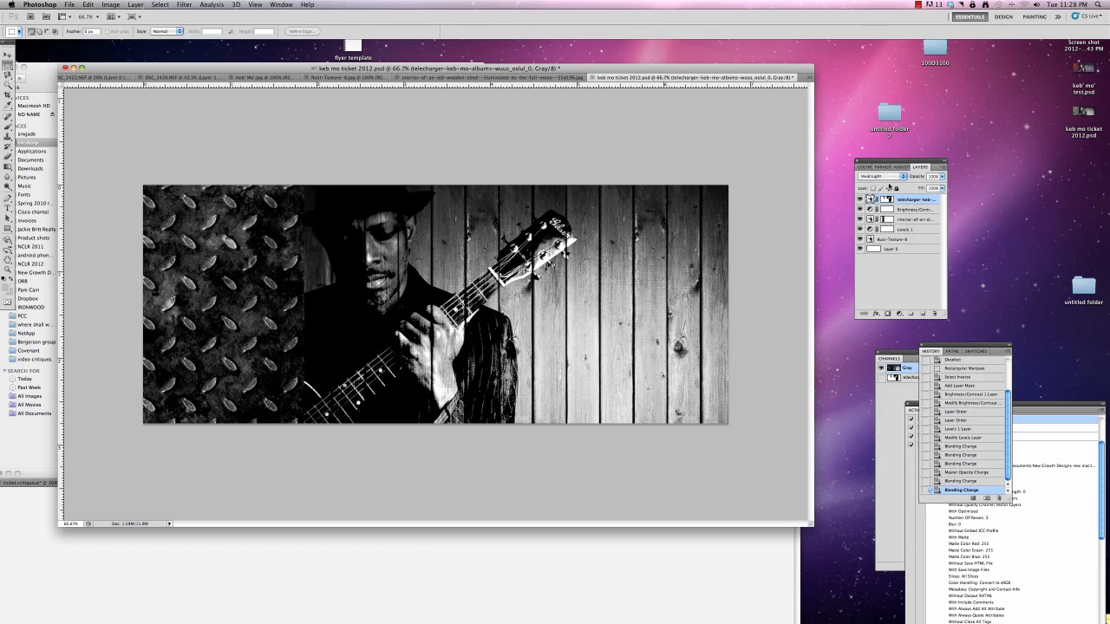
pyautogui.click(868, 179)
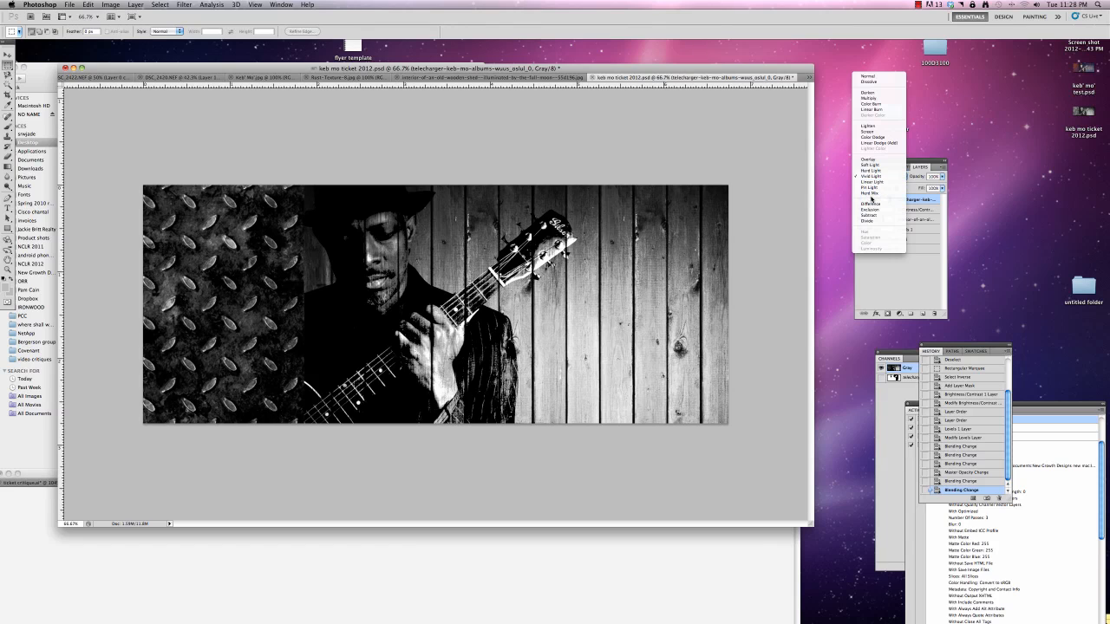
pyautogui.click(872, 94)
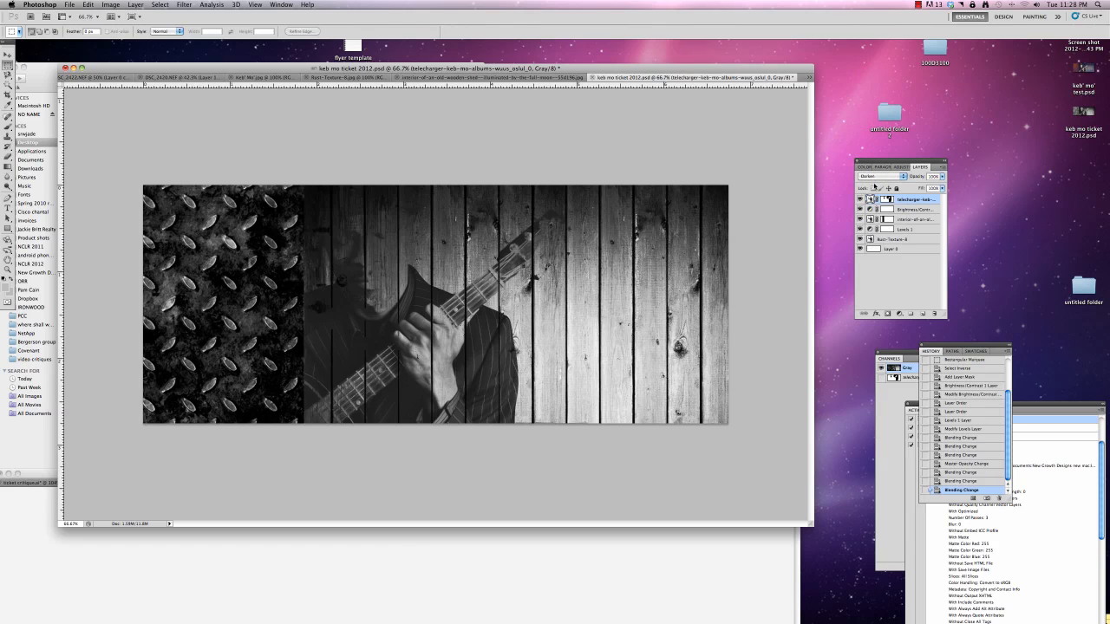
# Restore the guitarist layer's blend mode to Normal
pyautogui.click(878, 166)
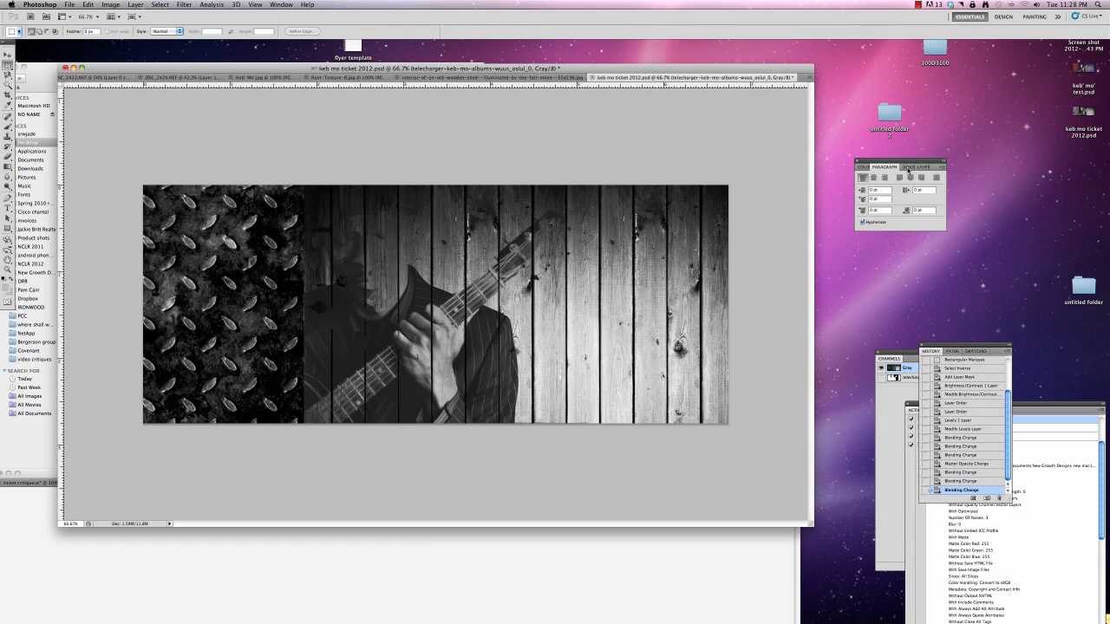
pyautogui.click(907, 169)
pyautogui.click(918, 168)
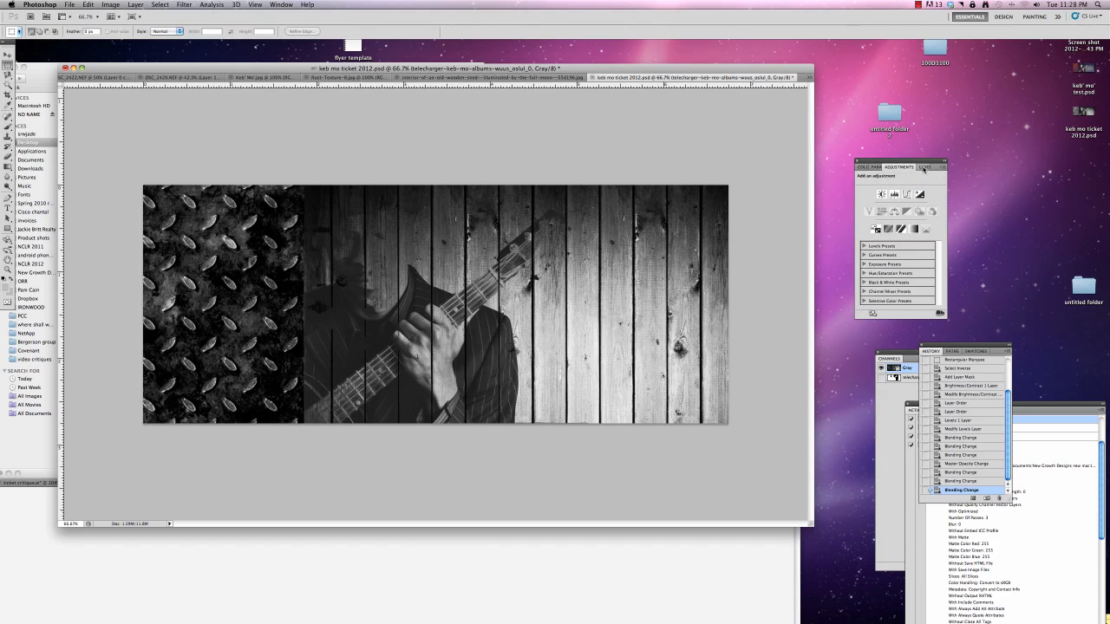
pyautogui.click(881, 176)
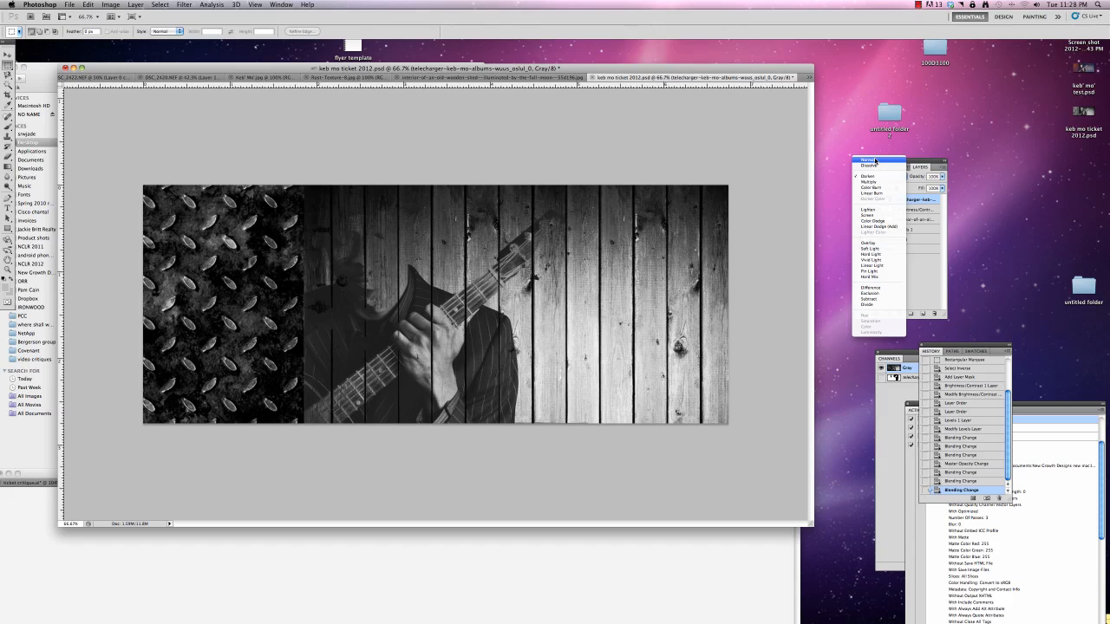
pyautogui.click(876, 161)
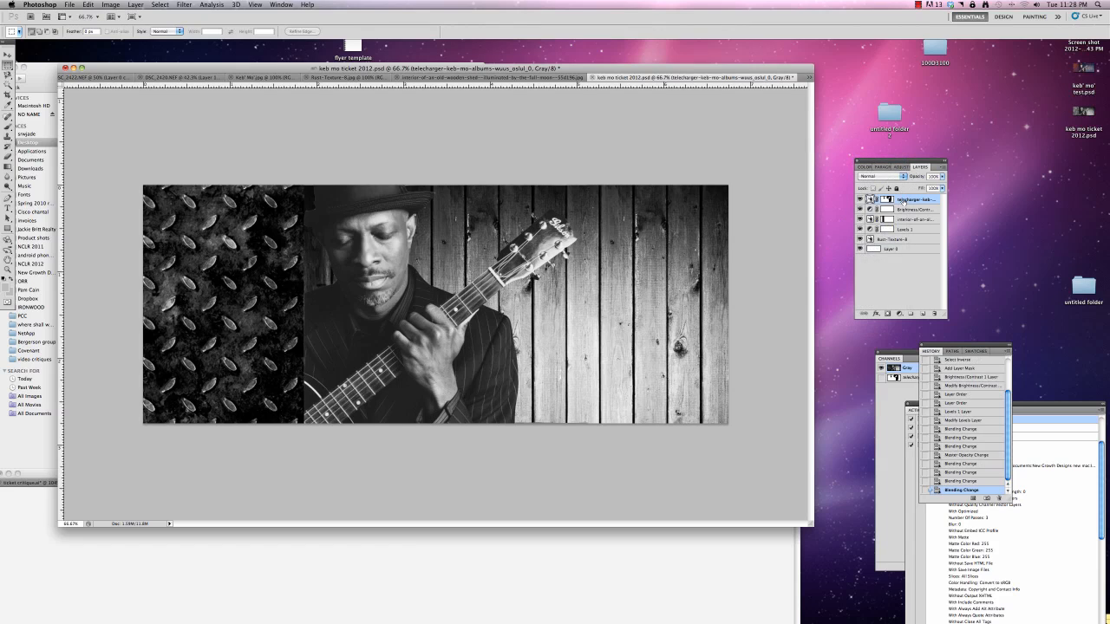
# Add a Brightness/Contrast adjustment layer above the guitarist layer with brightness -21 and contrast 25
pyautogui.click(899, 313)
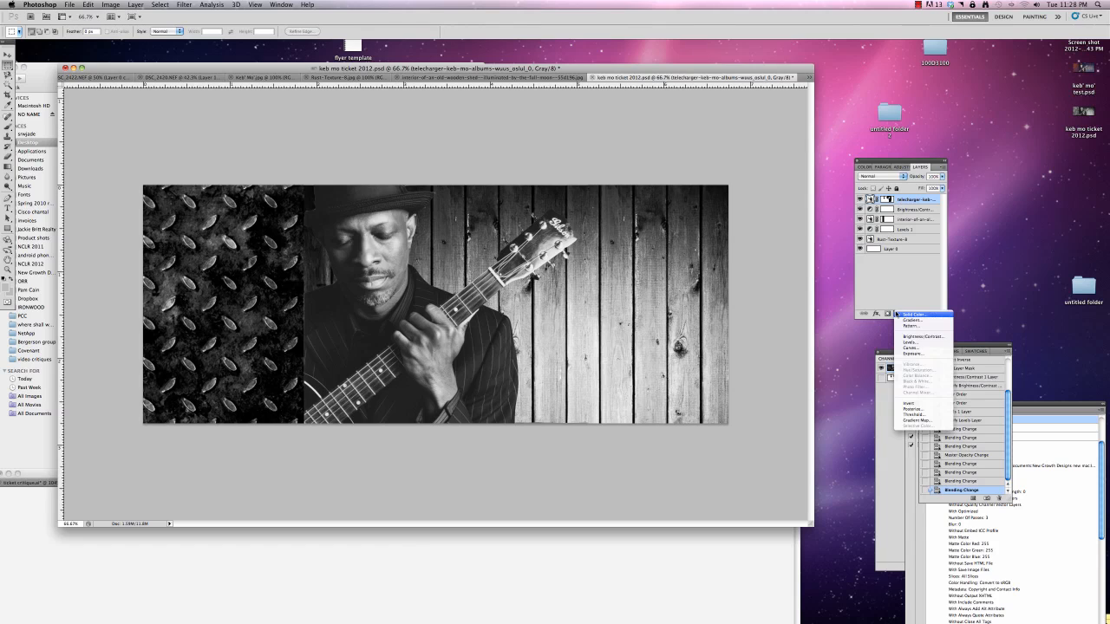
pyautogui.click(904, 339)
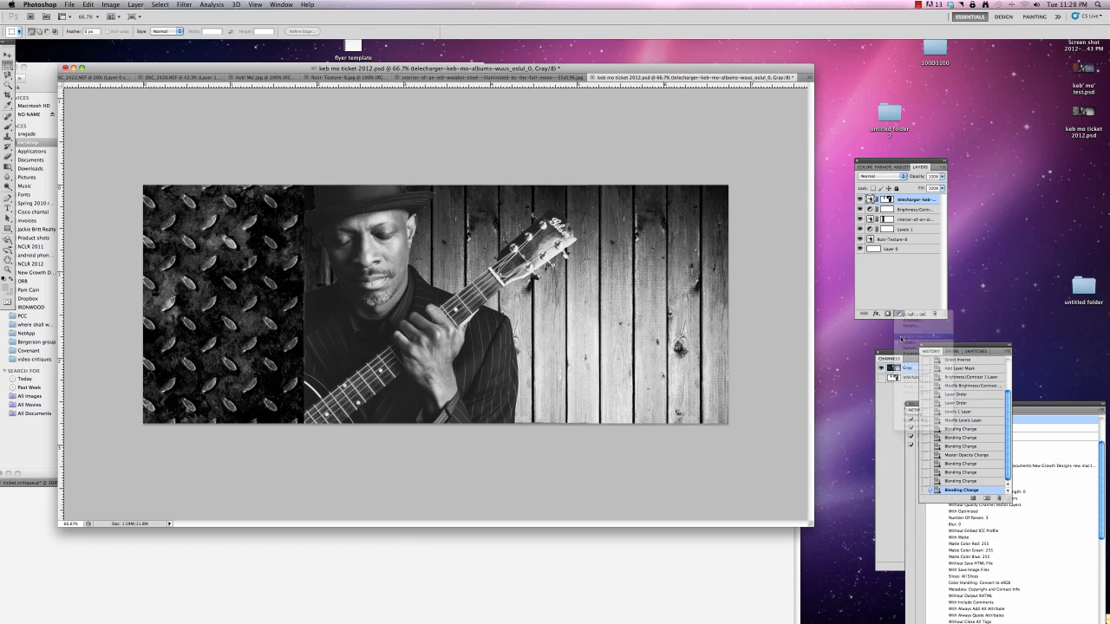
pyautogui.moveTo(903, 221); pyautogui.dragTo(896, 203)
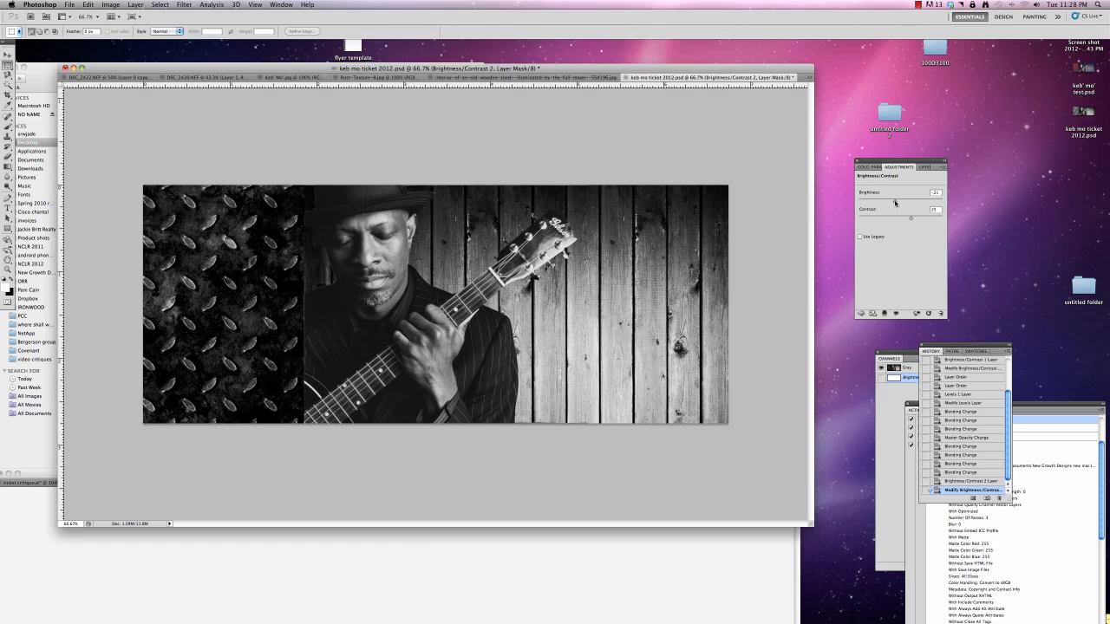
# Save the ticket as a separate Photoshop file named "keb mo ticket 2012 greyscale.psd" on the Desktop with maximized compatibility
pyautogui.press('super+shift+s')
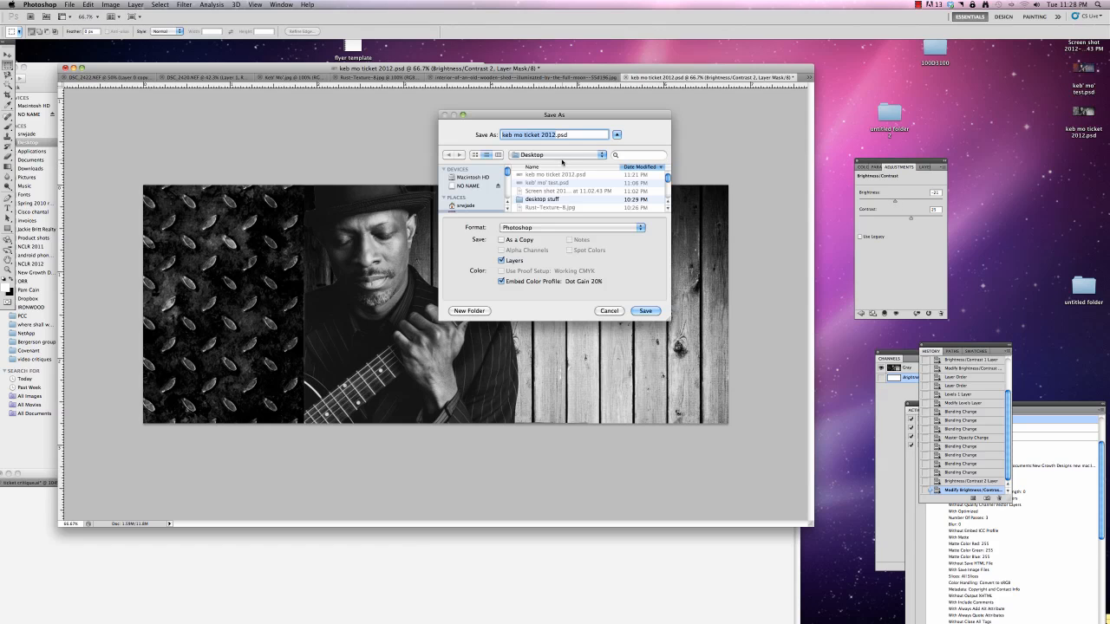
pyautogui.click(556, 136)
pyautogui.write('greyscale')
pyautogui.click(645, 311)
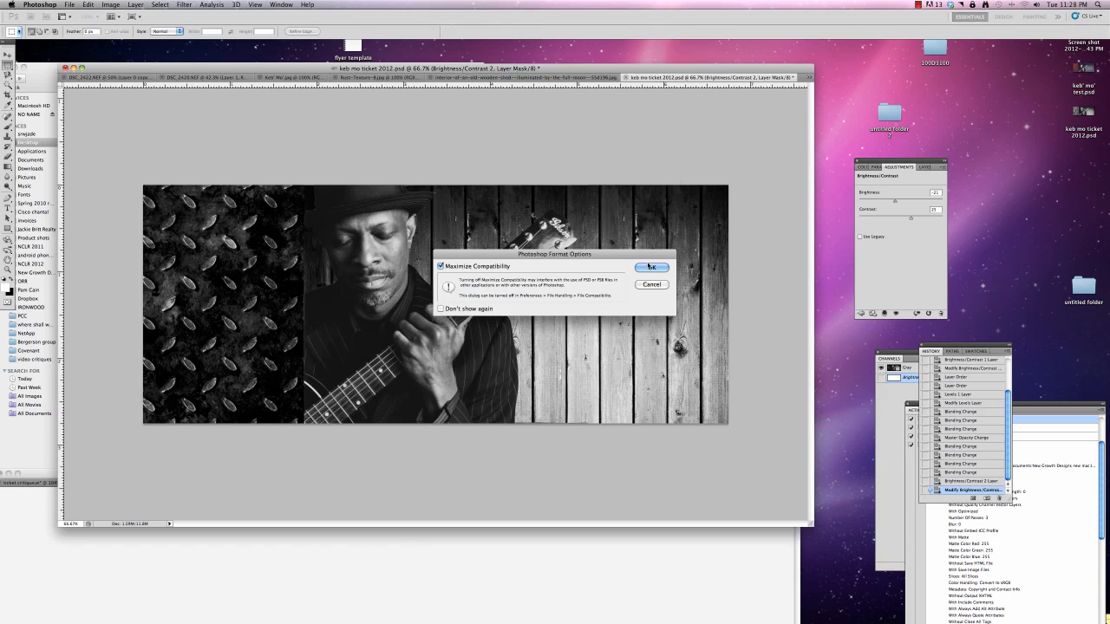
pyautogui.press('Return')
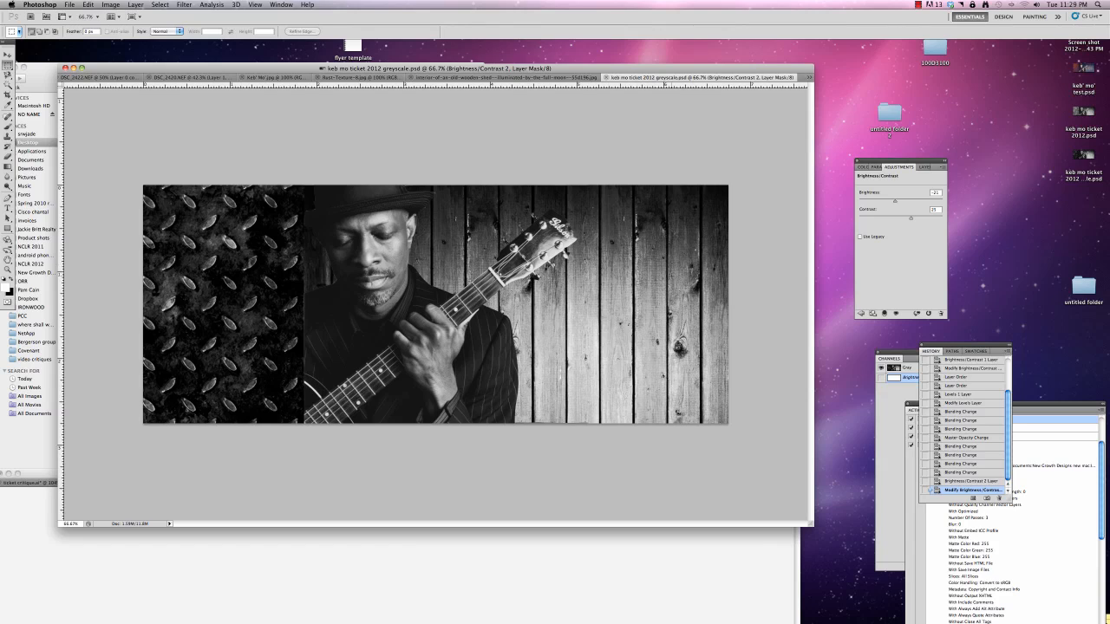
# Start converting the grayscale image to Duotone mode and set the duotone type to Monotone
pyautogui.click(171, 5)
pyautogui.moveTo(139, 5)
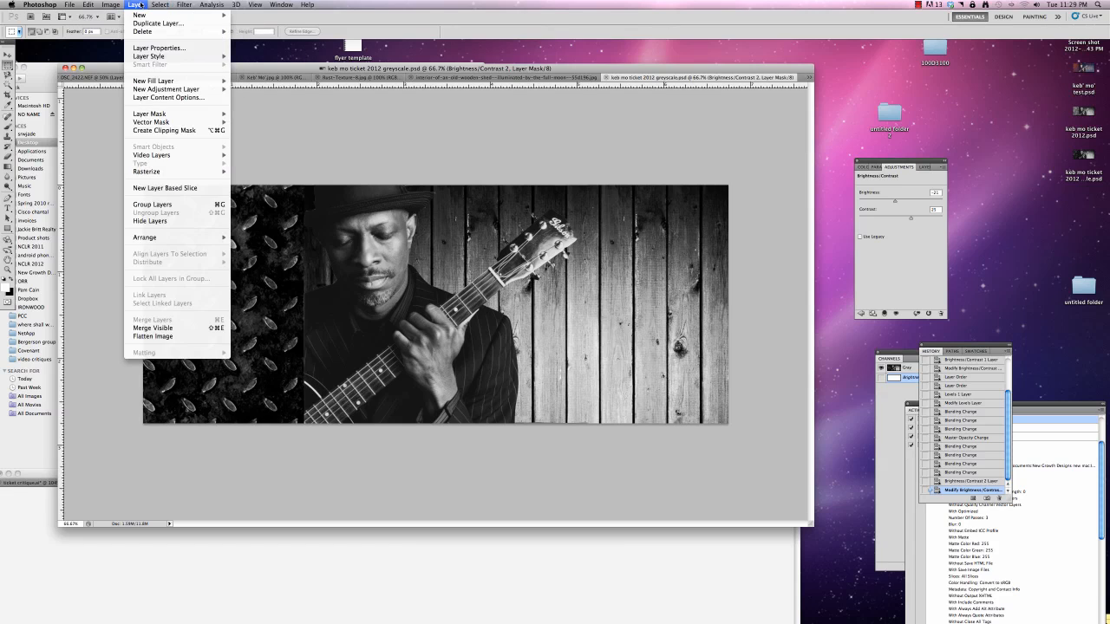
pyautogui.click(918, 169)
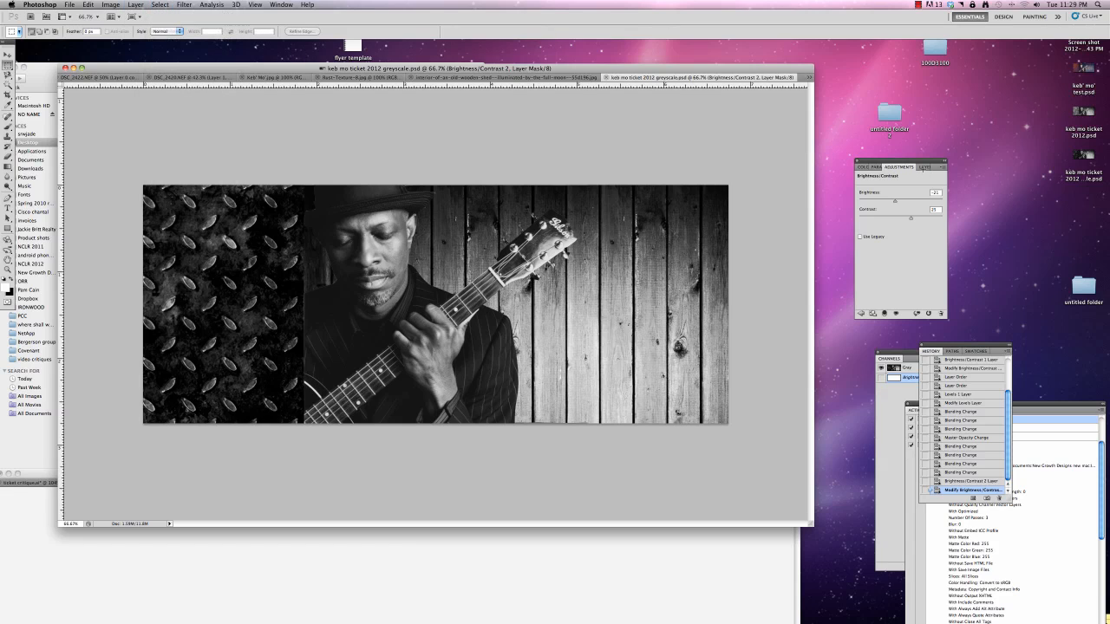
pyautogui.click(923, 168)
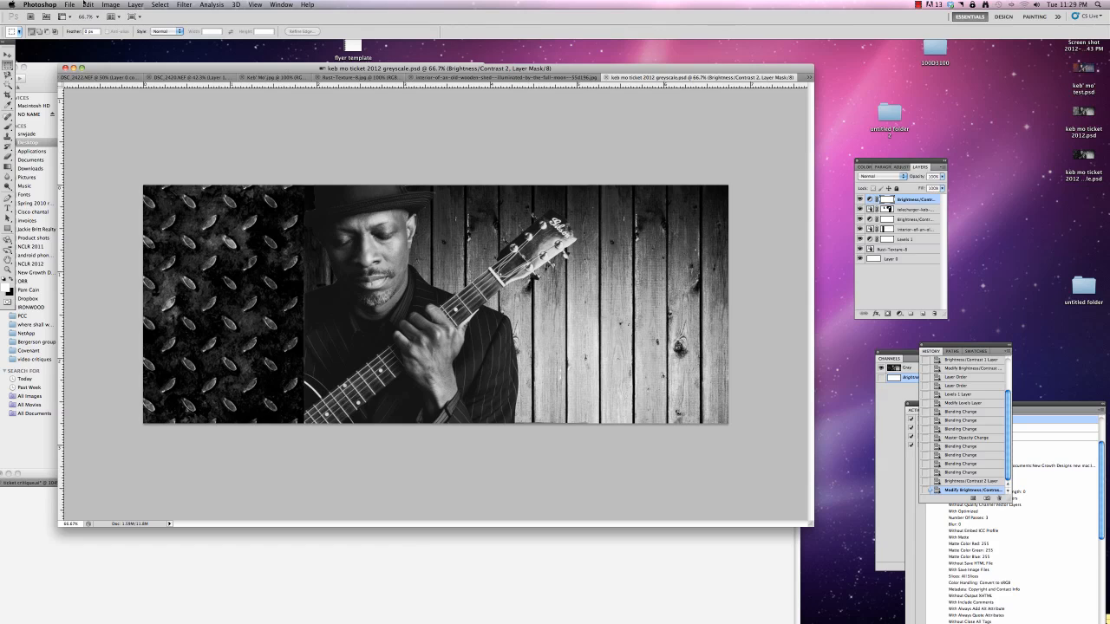
pyautogui.click(112, 5)
pyautogui.moveTo(117, 17)
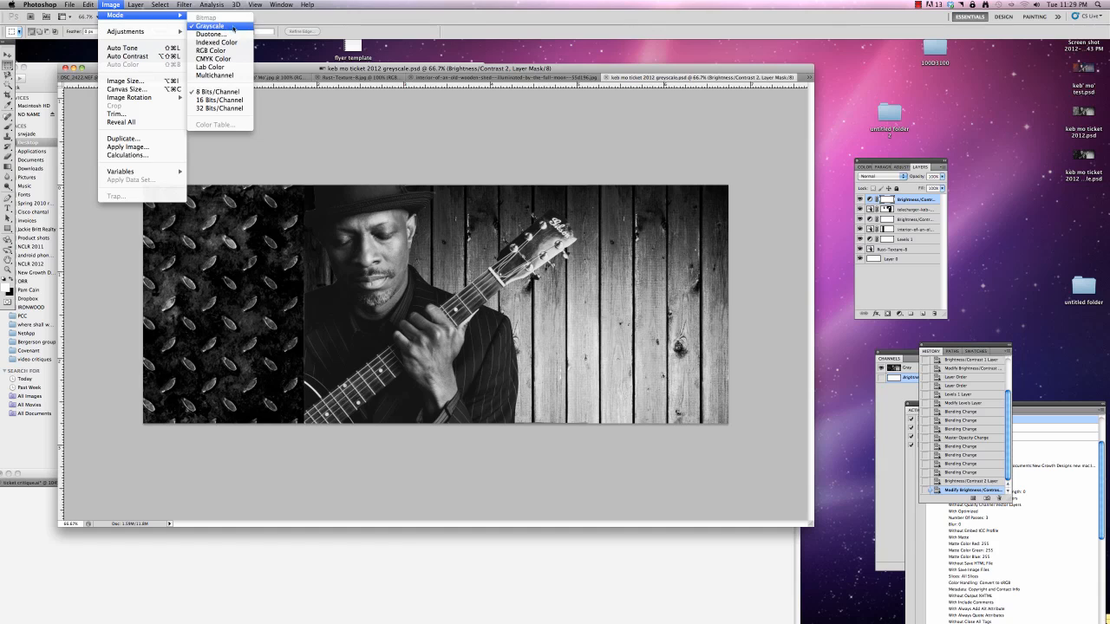
pyautogui.click(223, 38)
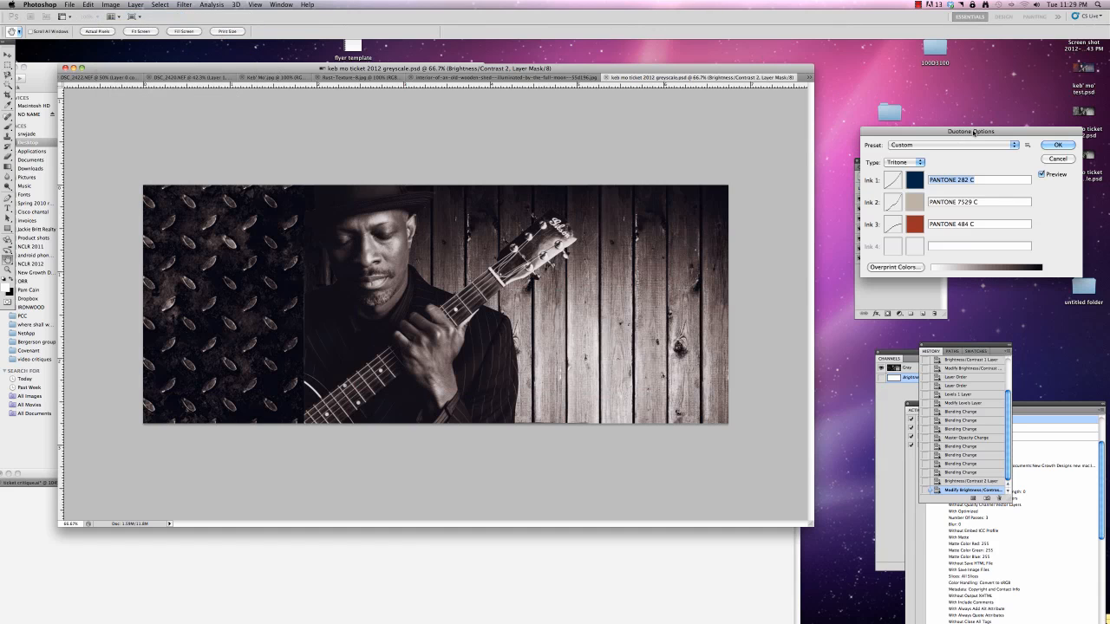
pyautogui.moveTo(975, 132); pyautogui.dragTo(847, 137)
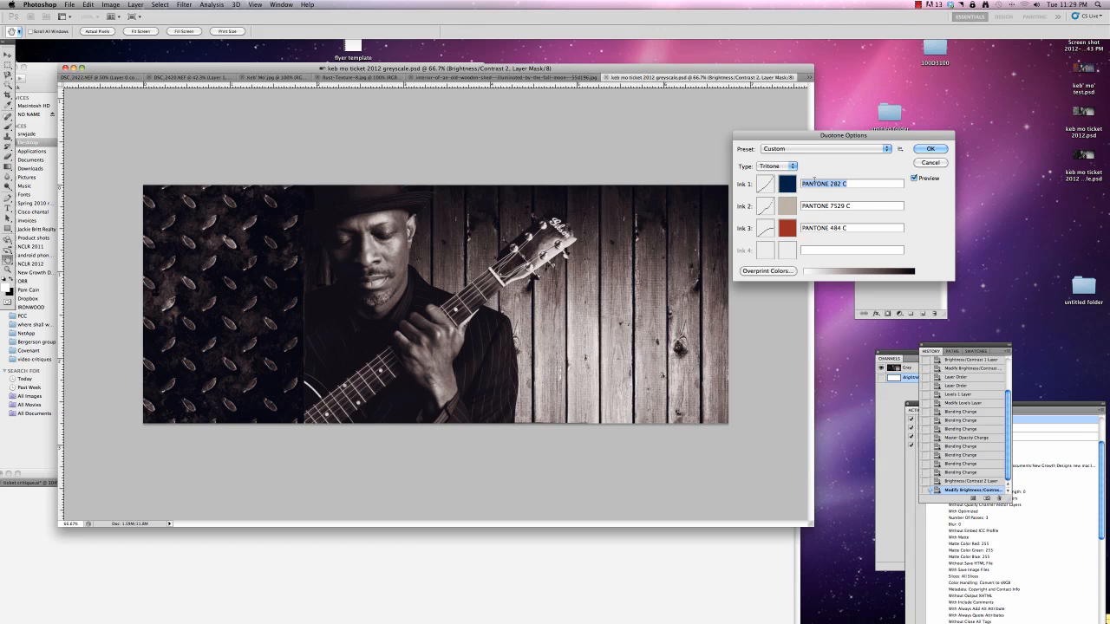
pyautogui.click(784, 166)
pyautogui.click(785, 152)
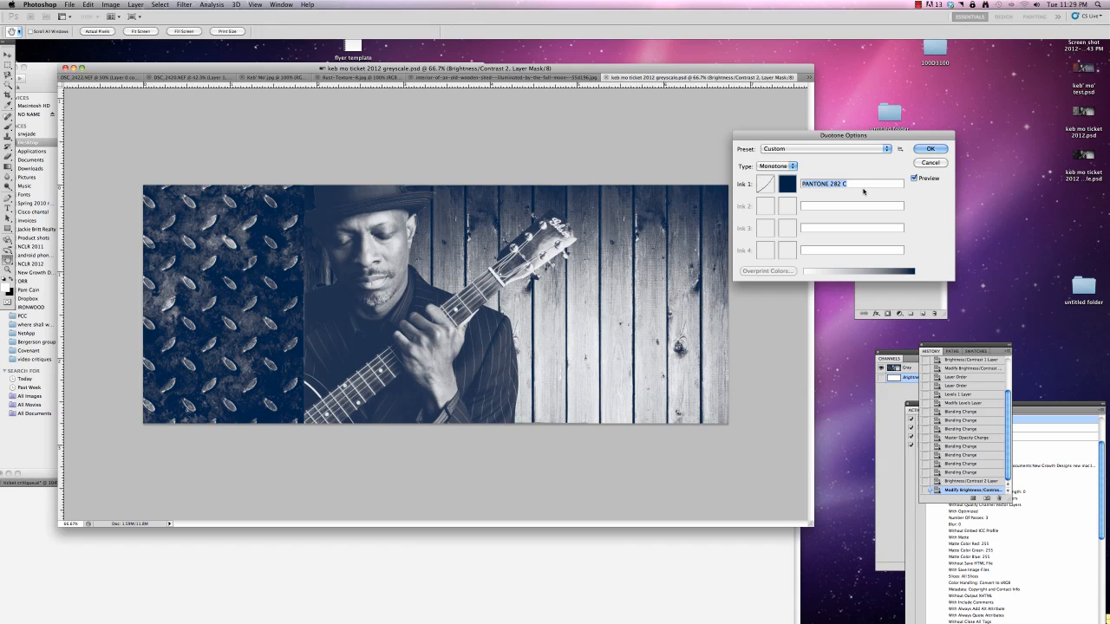
# Check the ticket's PANTONE palette in Illustrator and assign PANTONE 282 C from the PANTONE solid coated book to the monotone's Ink 1 in Photoshop
pyautogui.press('BackSpace')
pyautogui.click(538, 579)
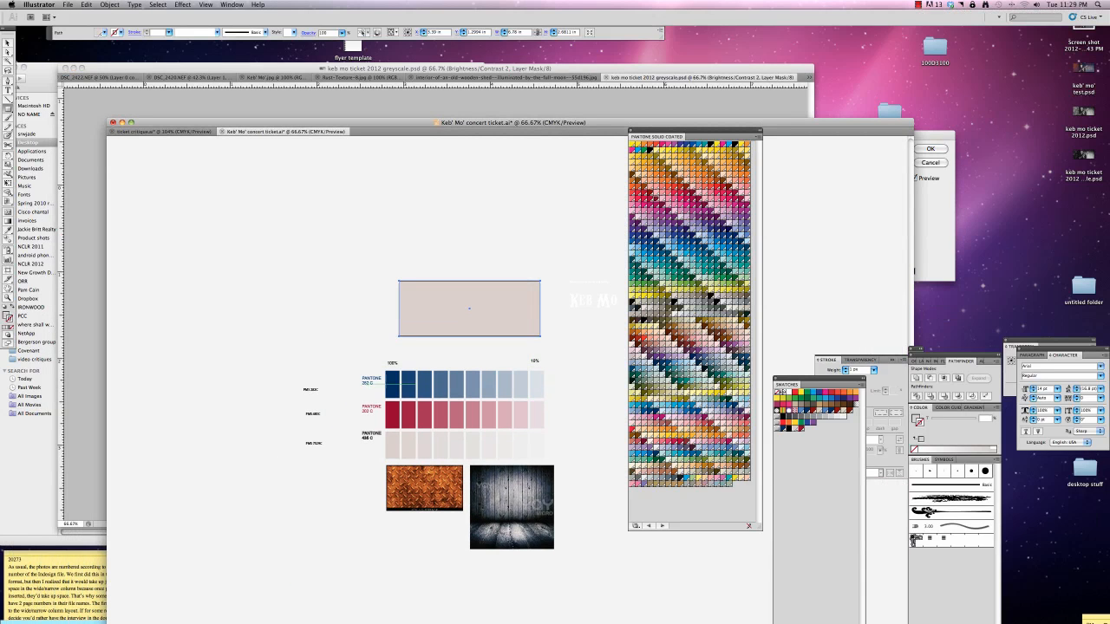
pyautogui.moveTo(606, 123); pyautogui.dragTo(557, 499)
pyautogui.click(849, 171)
pyautogui.click(779, 167)
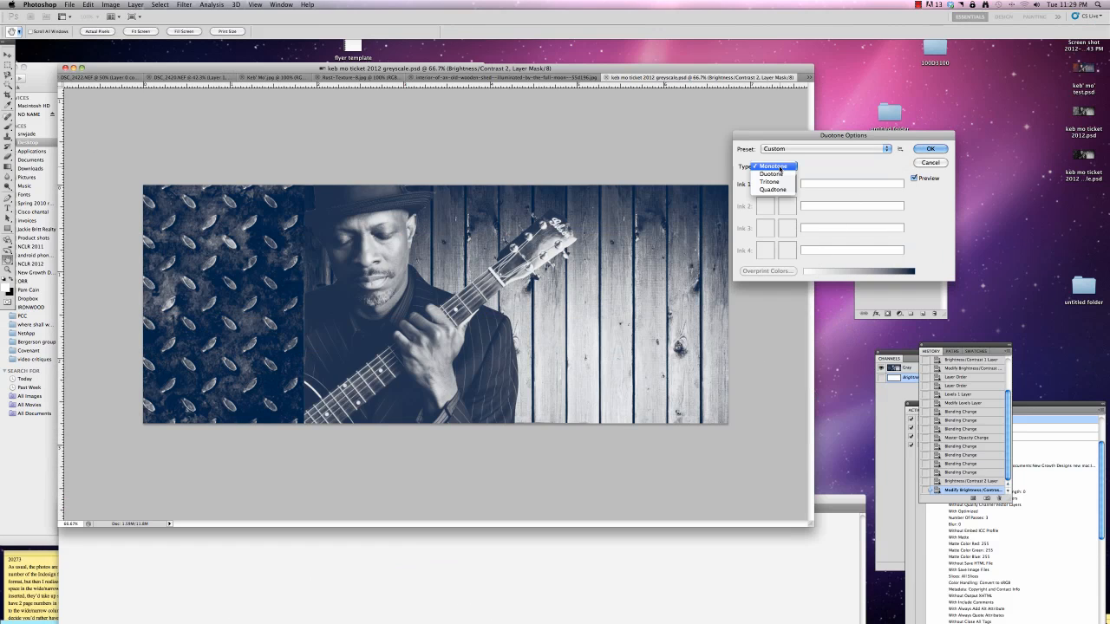
pyautogui.click(780, 166)
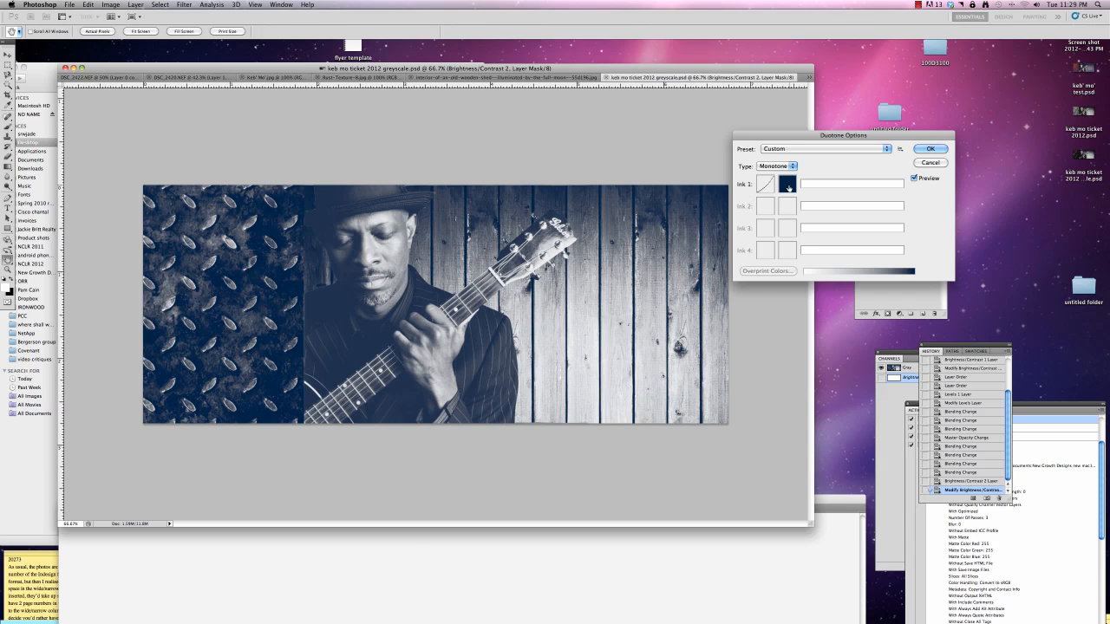
pyautogui.click(789, 185)
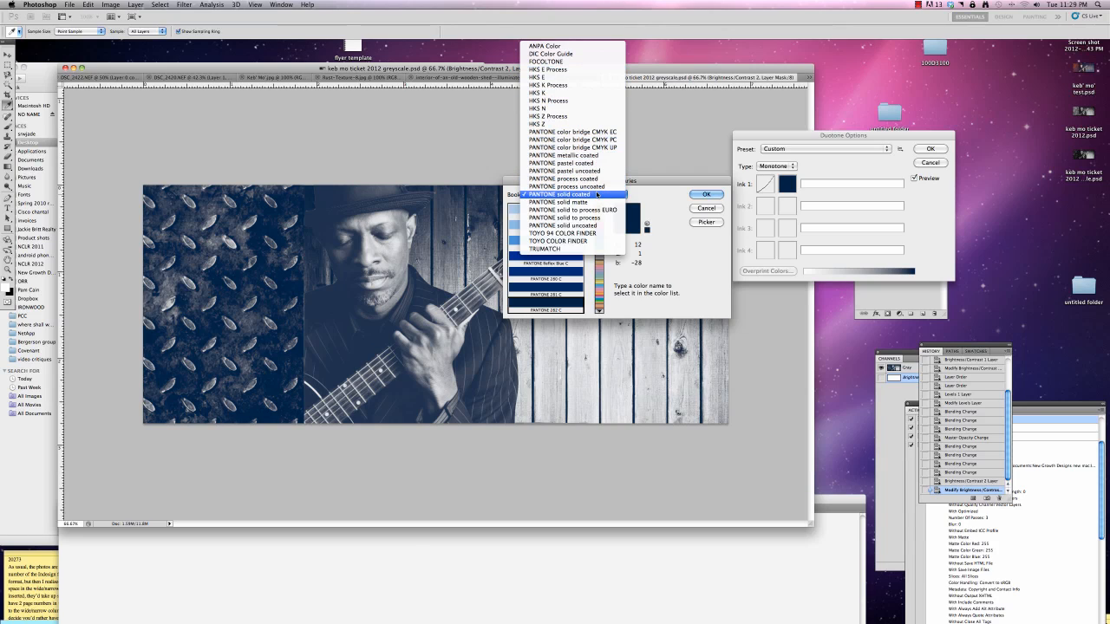
pyautogui.click(596, 194)
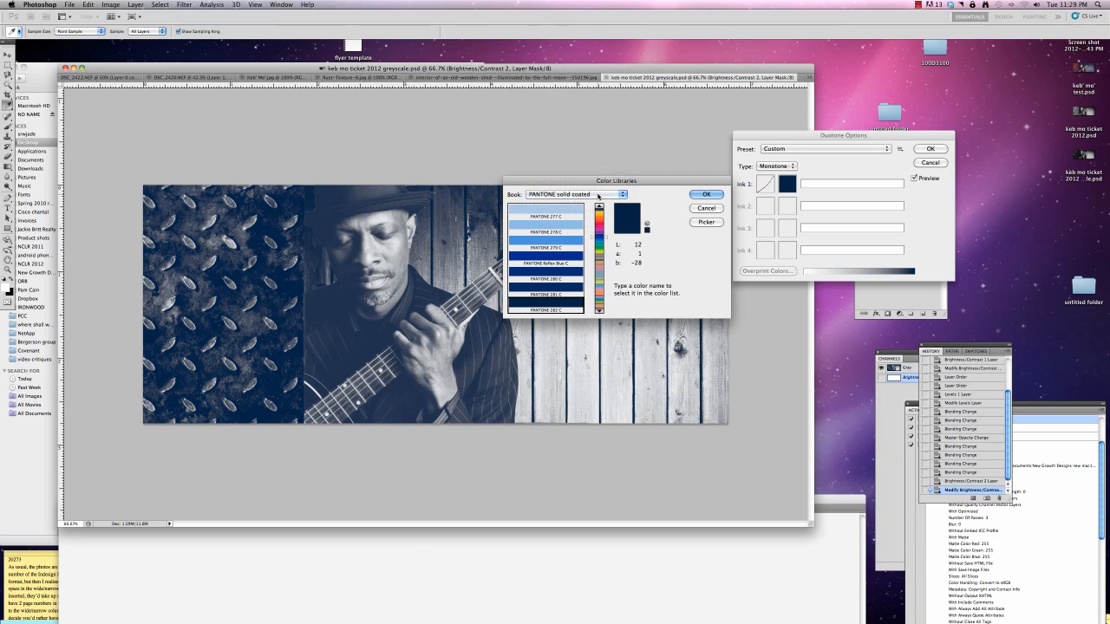
pyautogui.moveTo(607, 239); pyautogui.dragTo(607, 238)
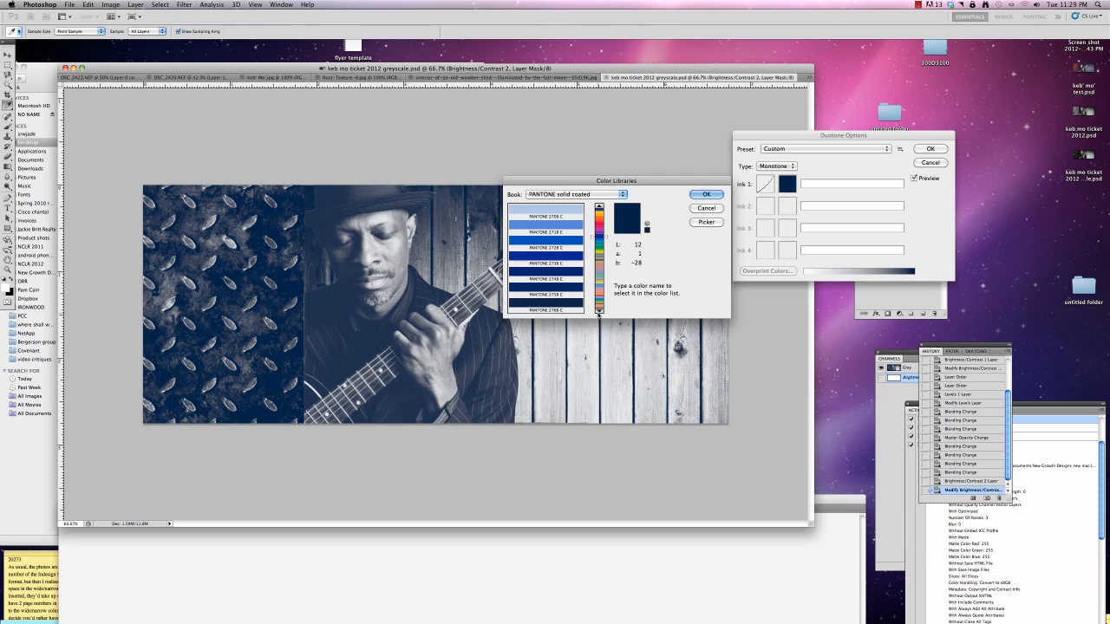
pyautogui.click(599, 310)
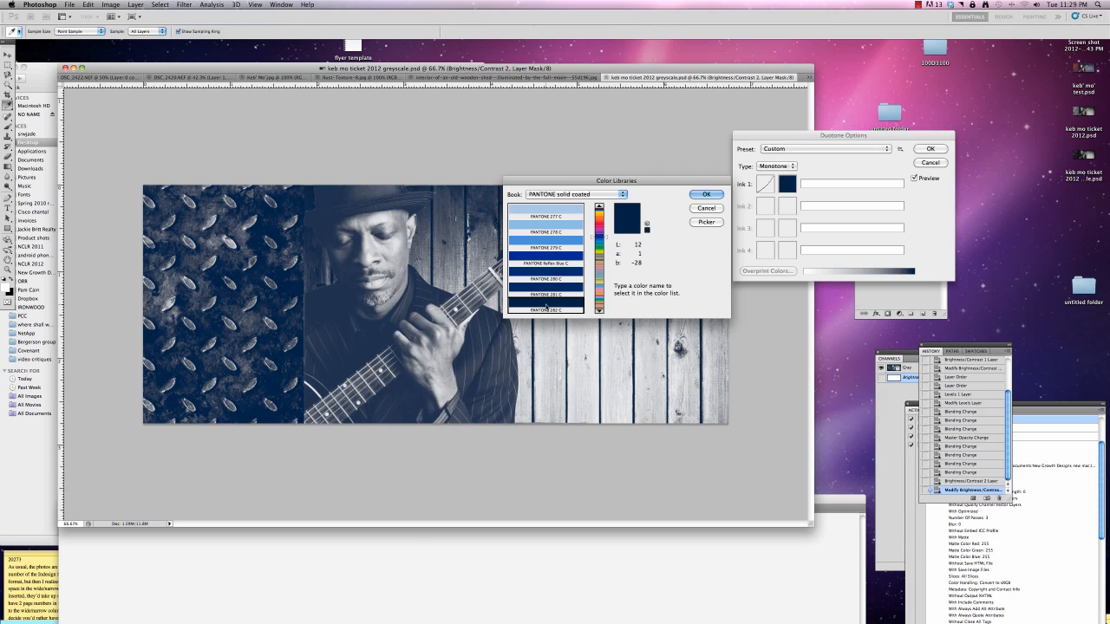
pyautogui.click(706, 195)
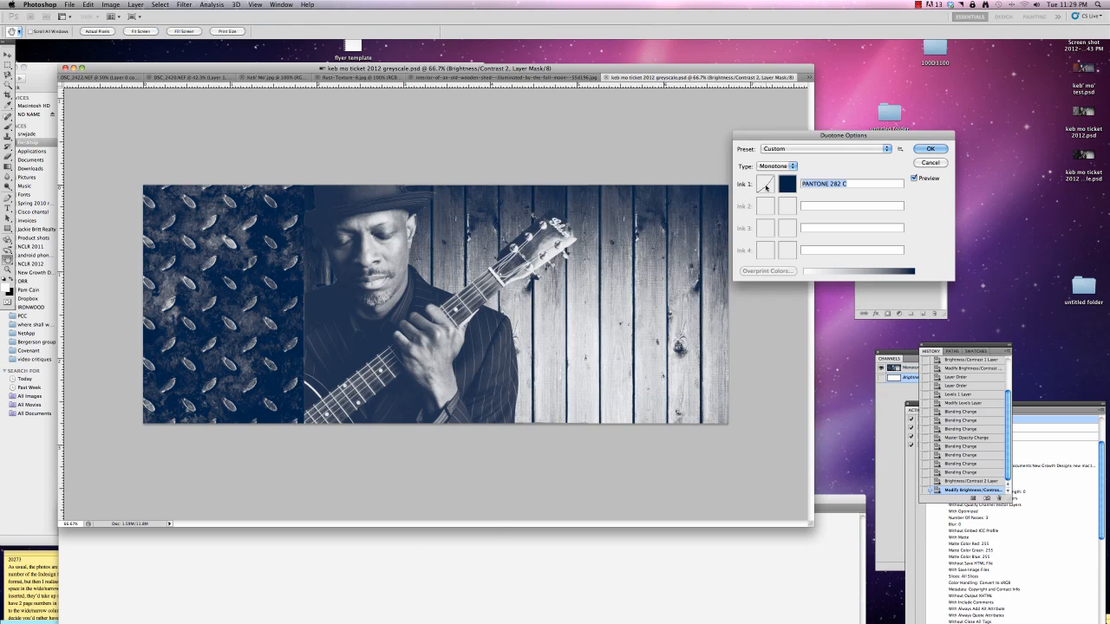
# Shape Ink 1's duotone curve to 42.5% at 50, 72.5% at 70, 78.8% at 80 and 95% at 100, and apply the monotone
pyautogui.click(766, 185)
pyautogui.moveTo(337, 460); pyautogui.dragTo(314, 476)
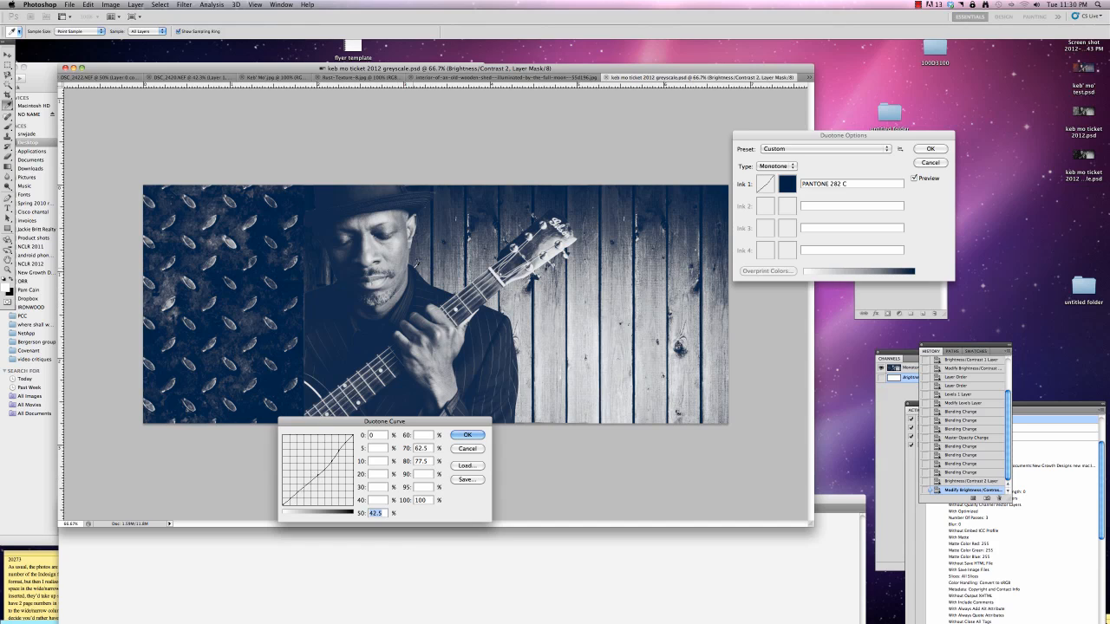
pyautogui.moveTo(350, 433); pyautogui.dragTo(338, 469)
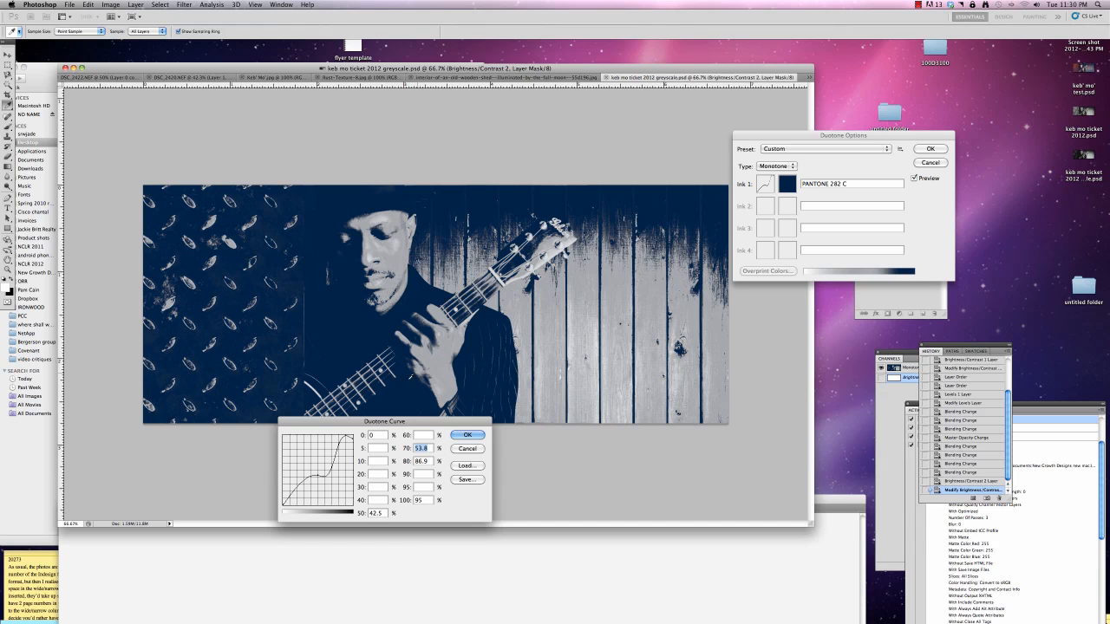
pyautogui.moveTo(331, 474); pyautogui.dragTo(340, 450)
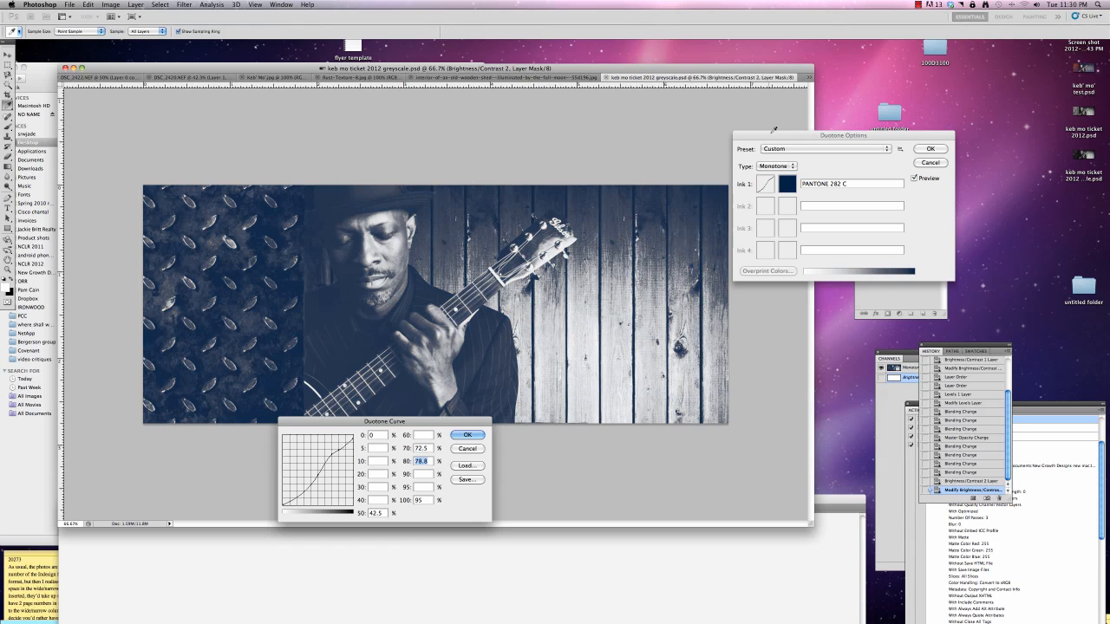
pyautogui.moveTo(771, 136); pyautogui.dragTo(873, 138)
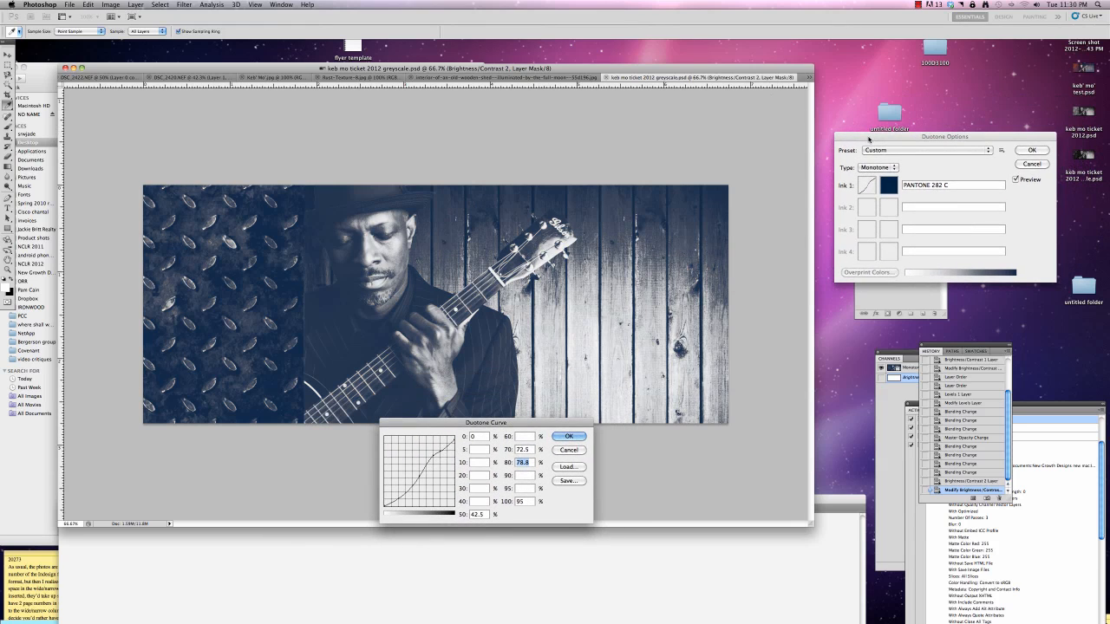
pyautogui.click(569, 436)
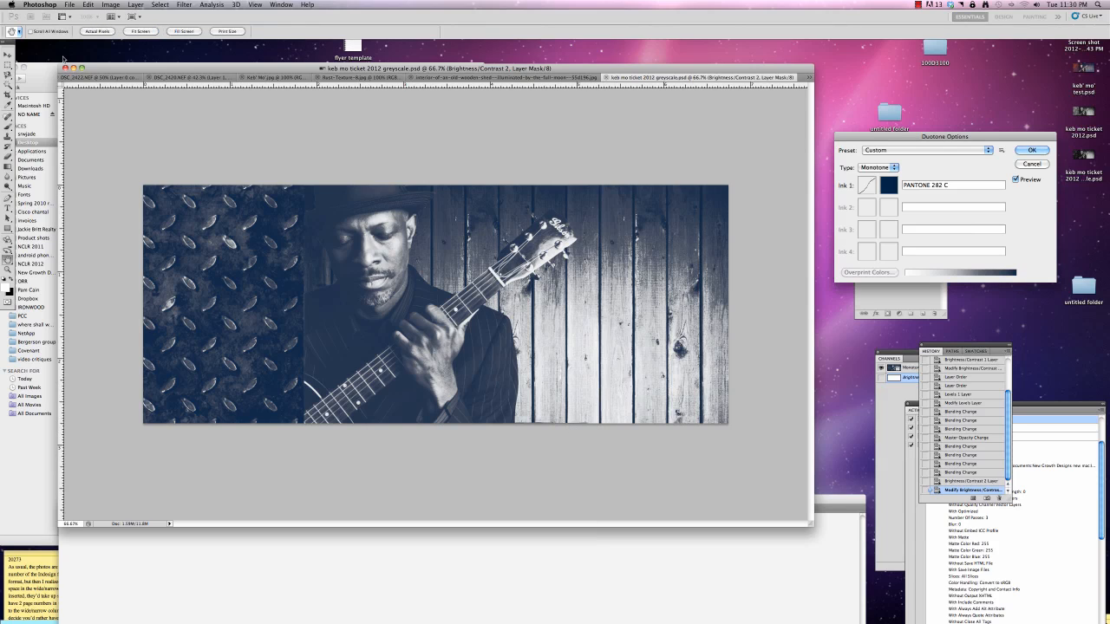
pyautogui.click(69, 5)
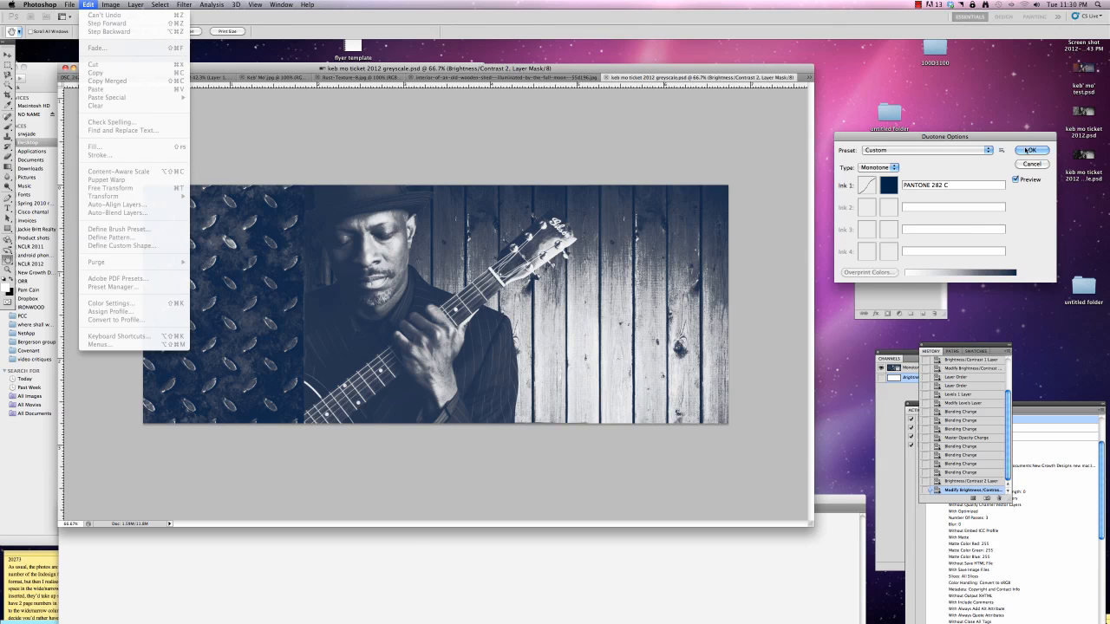
pyautogui.click(1028, 151)
pyautogui.click(1028, 151)
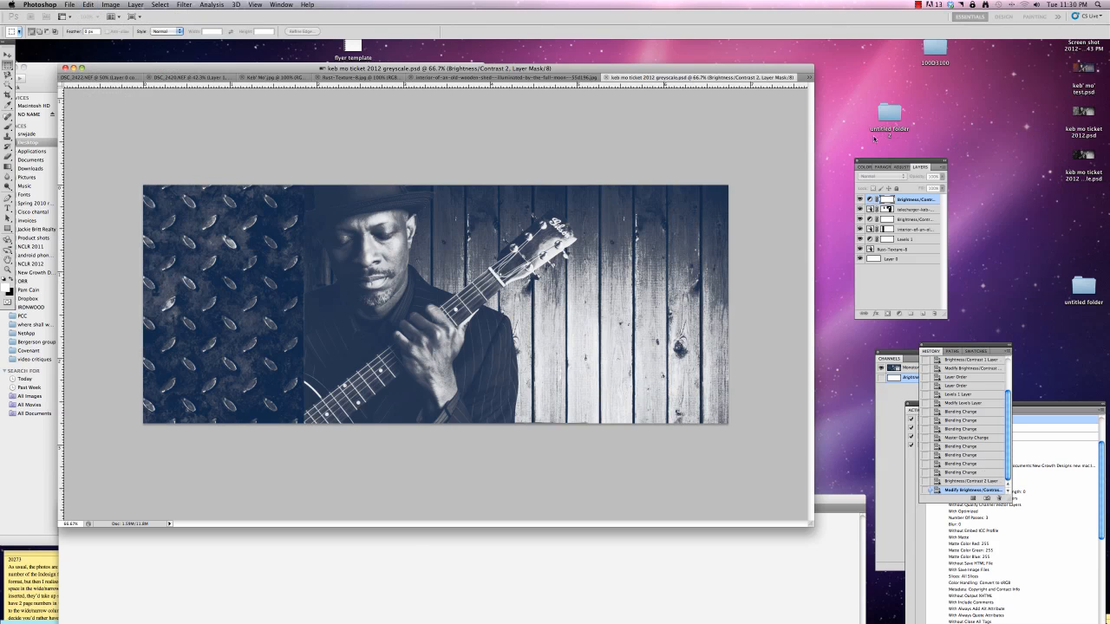
# Save the blue version as a separate Photoshop file named "keb mo ticket 2012 monotone.psd" on the Desktop with maximized compatibility
pyautogui.click(69, 5)
pyautogui.click(95, 136)
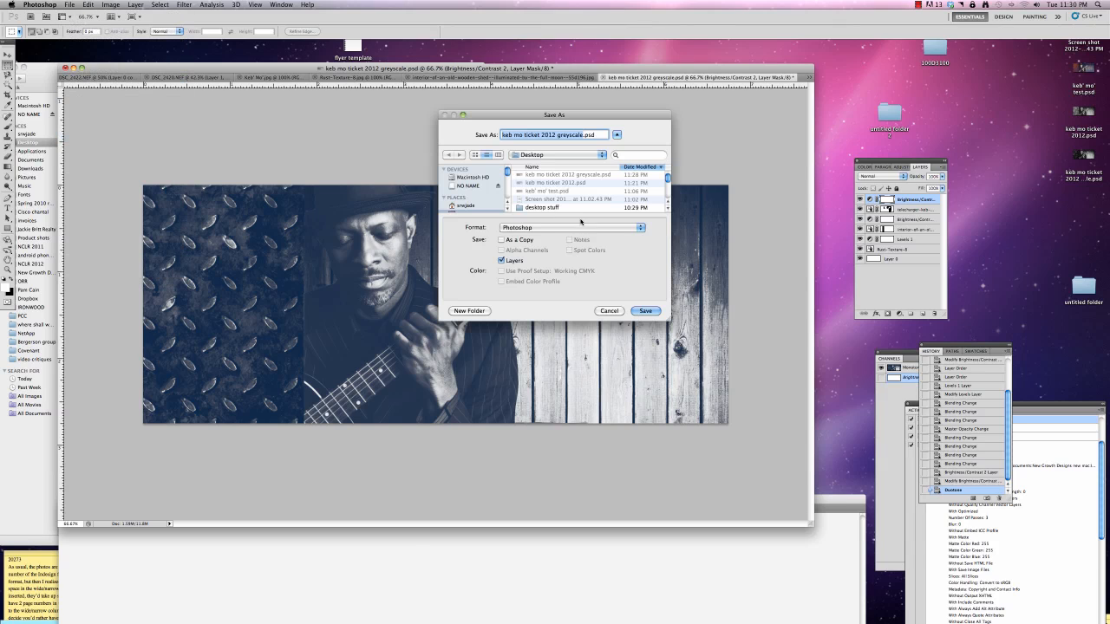
pyautogui.moveTo(595, 135); pyautogui.dragTo(557, 135)
pyautogui.write('monoton')
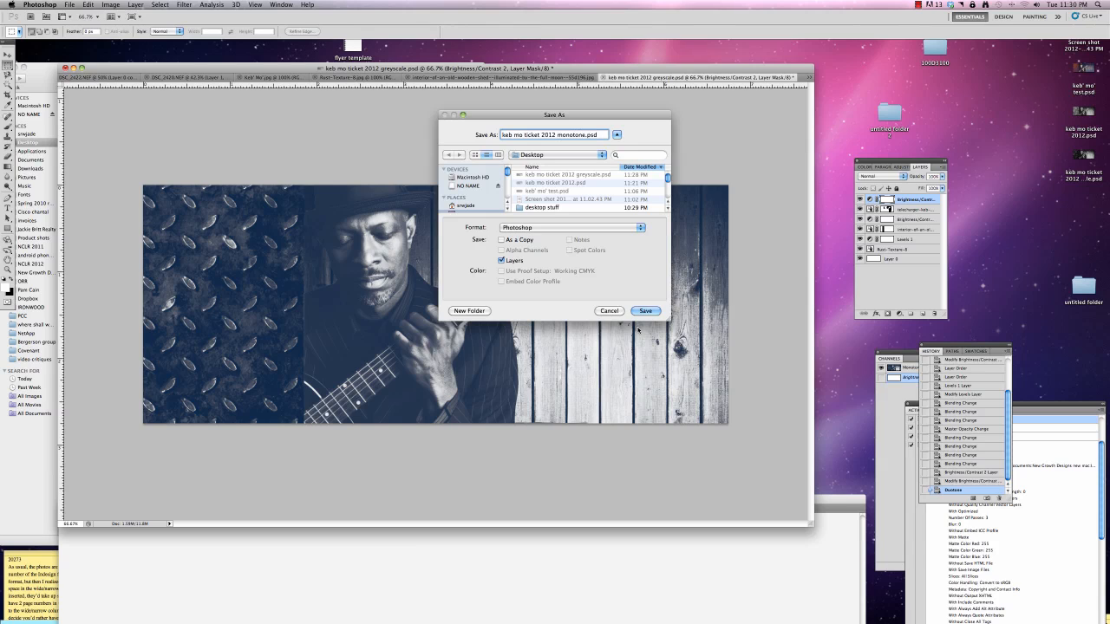
pyautogui.click(642, 311)
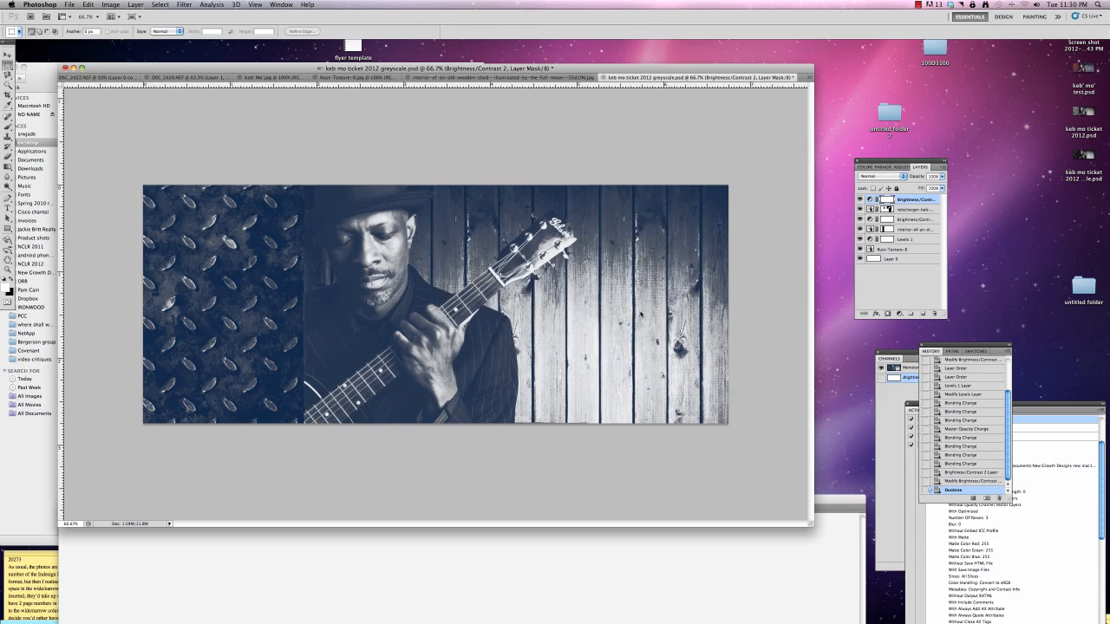
pyautogui.click(651, 266)
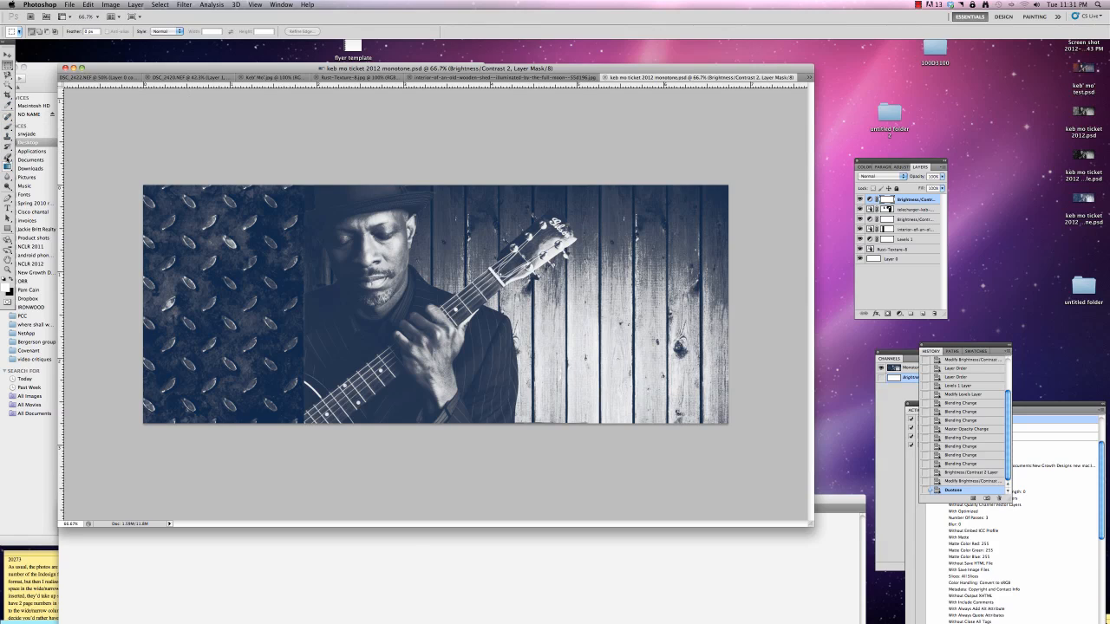
# Set the foreground color to PANTONE 282 C from the PANTONE solid coated book and select the Brush tool
pyautogui.click(7, 289)
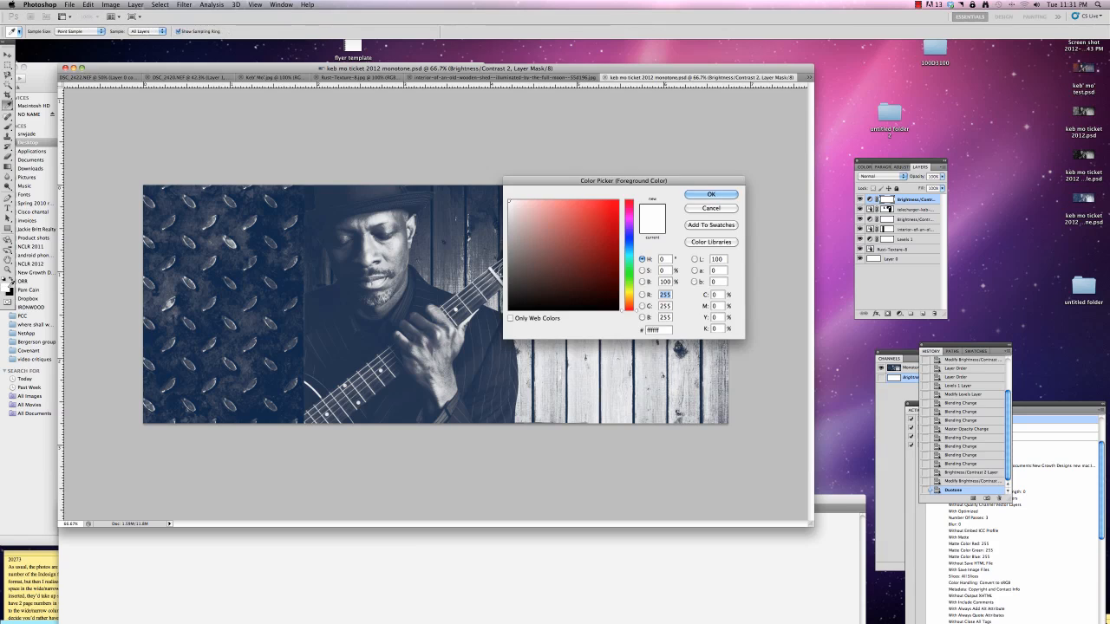
pyautogui.click(706, 245)
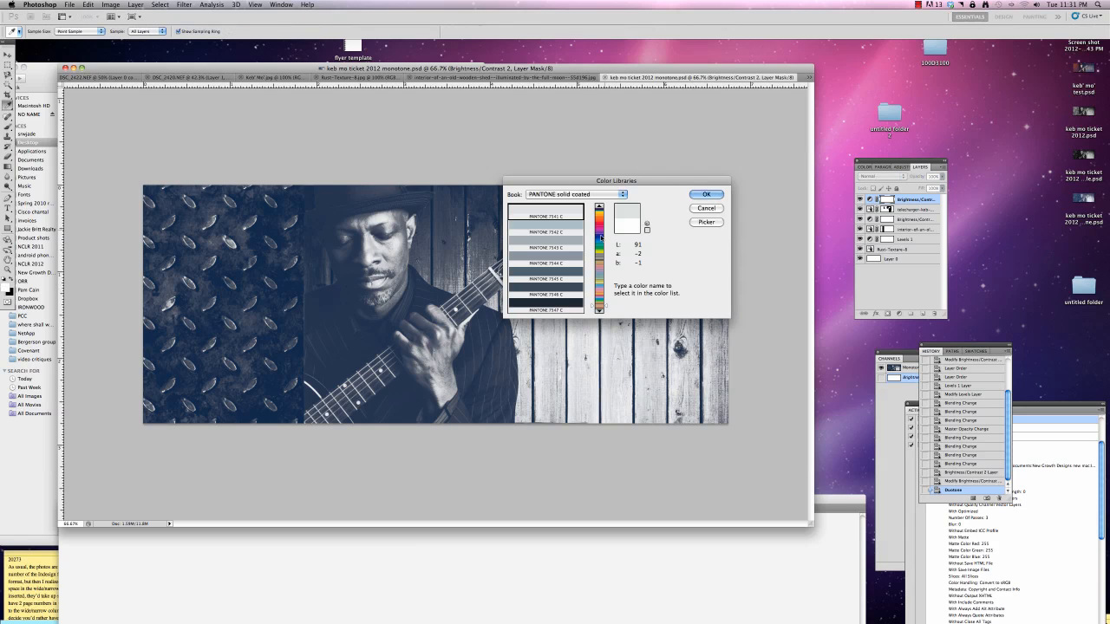
pyautogui.click(590, 196)
pyautogui.click(590, 199)
pyautogui.moveTo(609, 307); pyautogui.dragTo(604, 236)
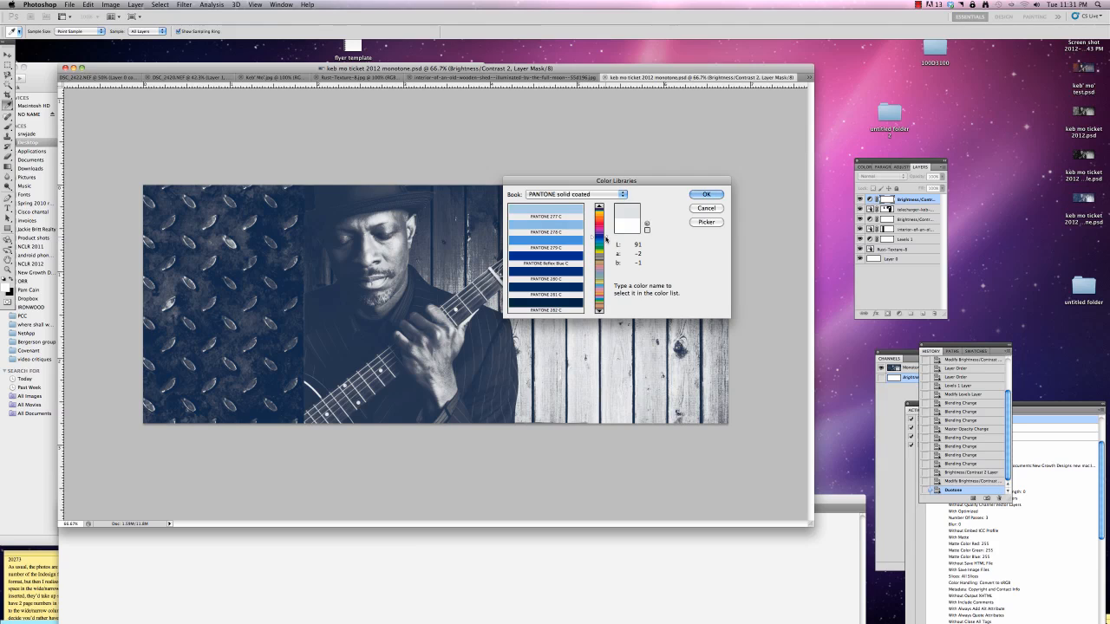
pyautogui.click(564, 303)
pyautogui.click(706, 194)
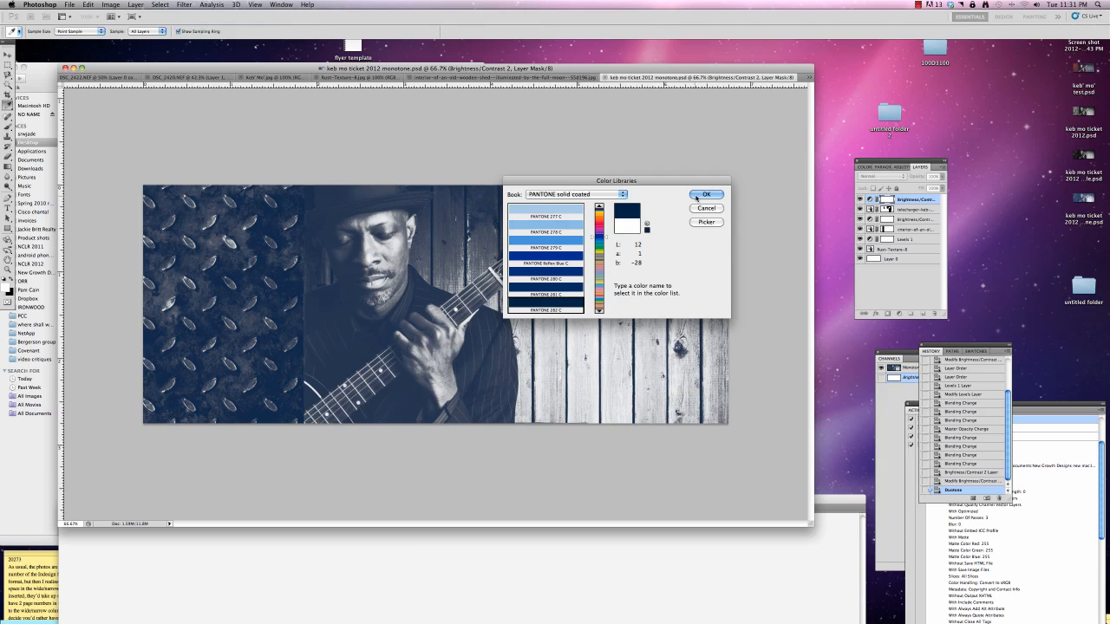
pyautogui.press('m')
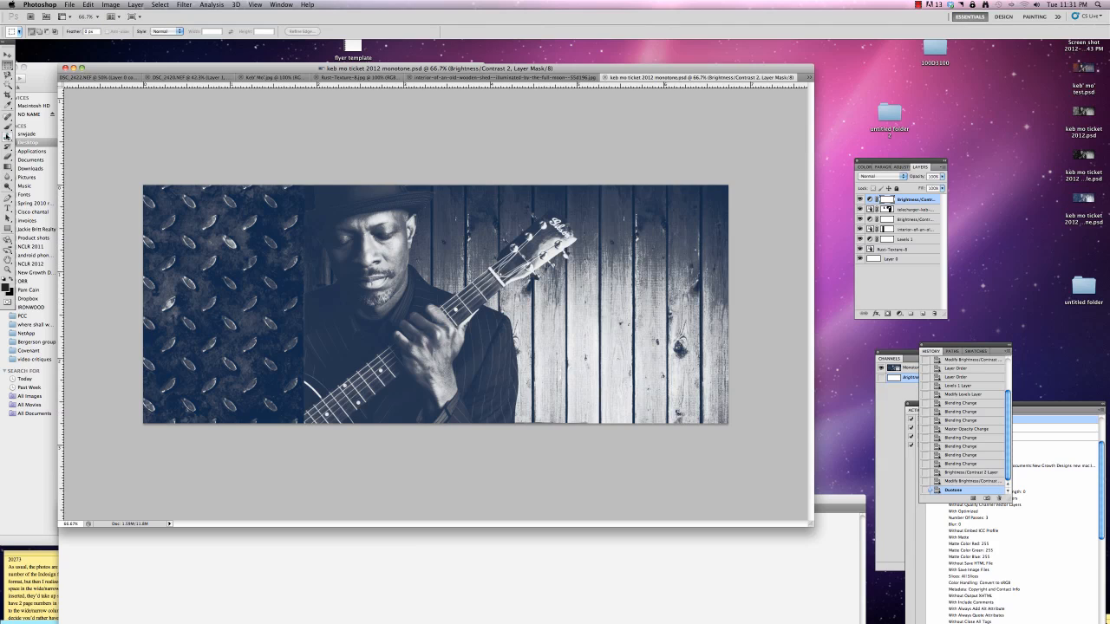
pyautogui.click(8, 126)
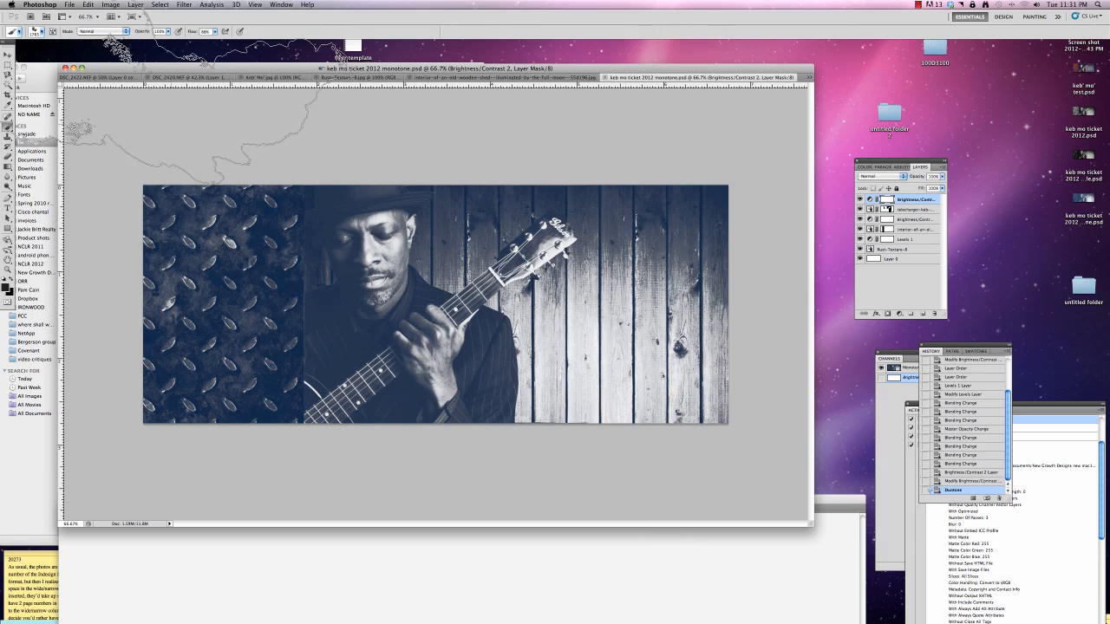
# Switch the brush to a soft round tip, reduce its size and lower its opacity
pyautogui.click(39, 32)
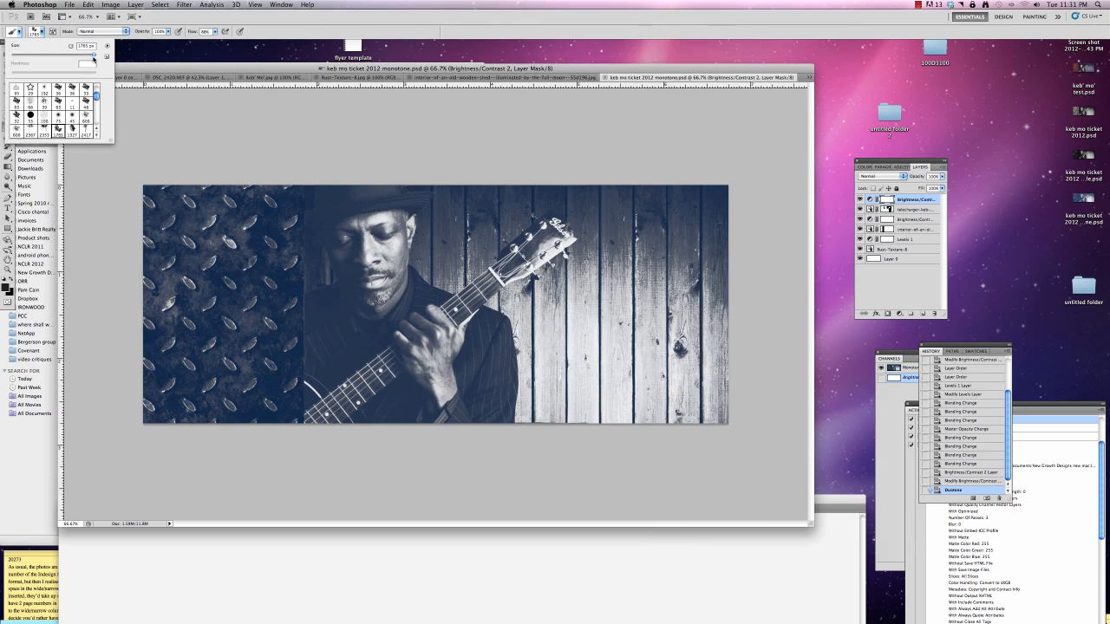
pyautogui.moveTo(96, 97); pyautogui.dragTo(96, 86)
pyautogui.click(44, 91)
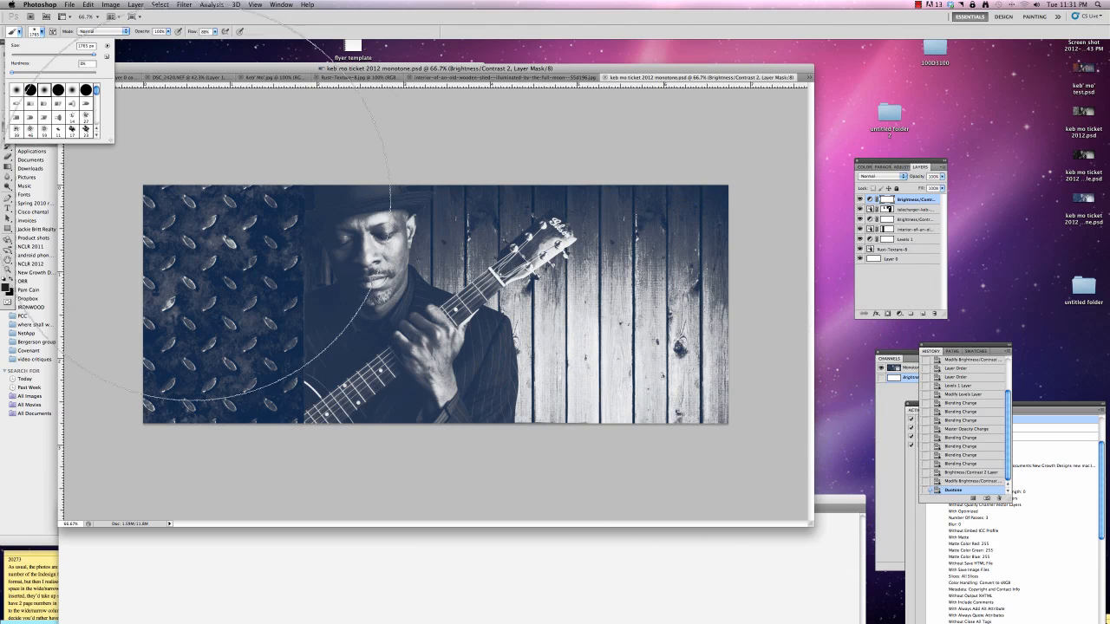
pyautogui.moveTo(93, 56); pyautogui.dragTo(63, 54)
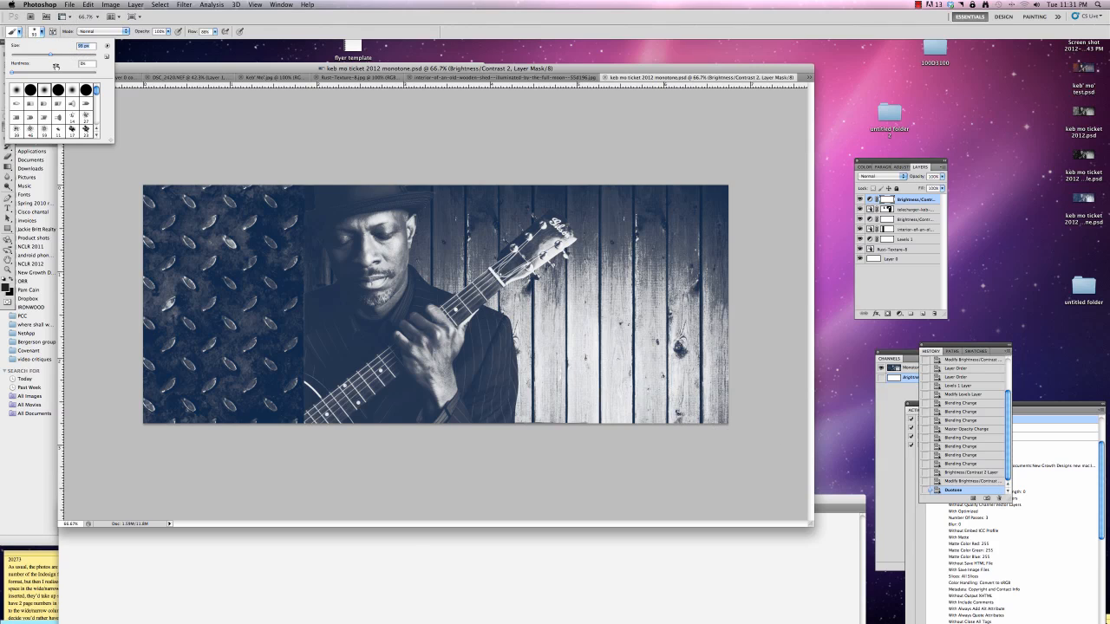
pyautogui.moveTo(50, 55); pyautogui.dragTo(72, 56)
pyautogui.click(168, 33)
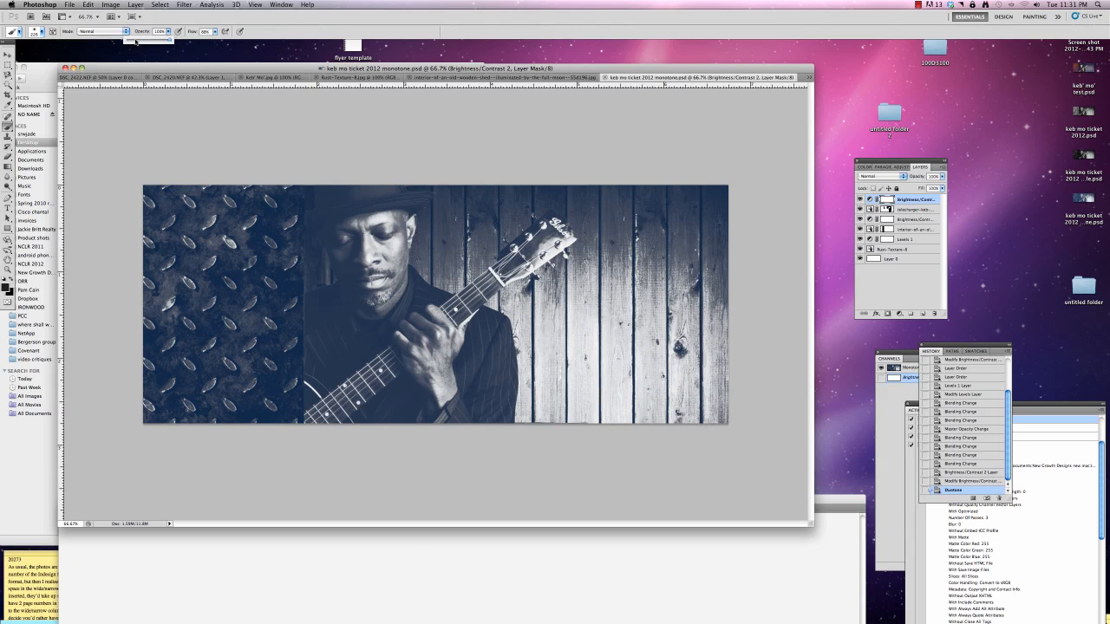
pyautogui.click(135, 42)
# Paint faint strokes along the lower and right edges of the wood background on the top Brightness/Contrast layer's mask
pyautogui.click(656, 439)
pyautogui.moveTo(742, 399); pyautogui.dragTo(743, 383)
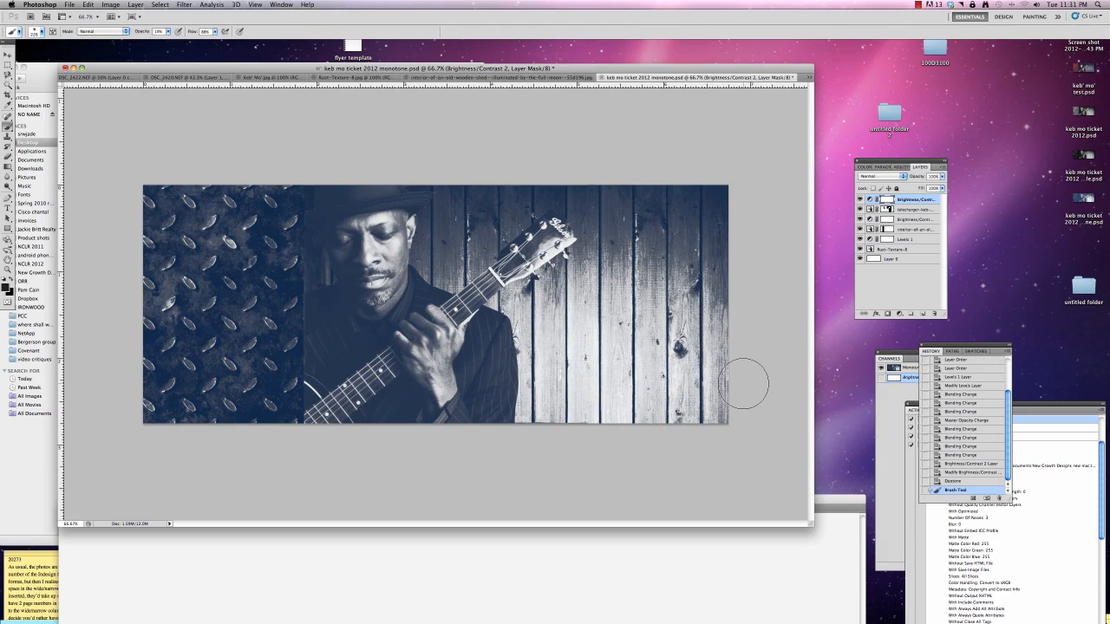
pyautogui.click(582, 441)
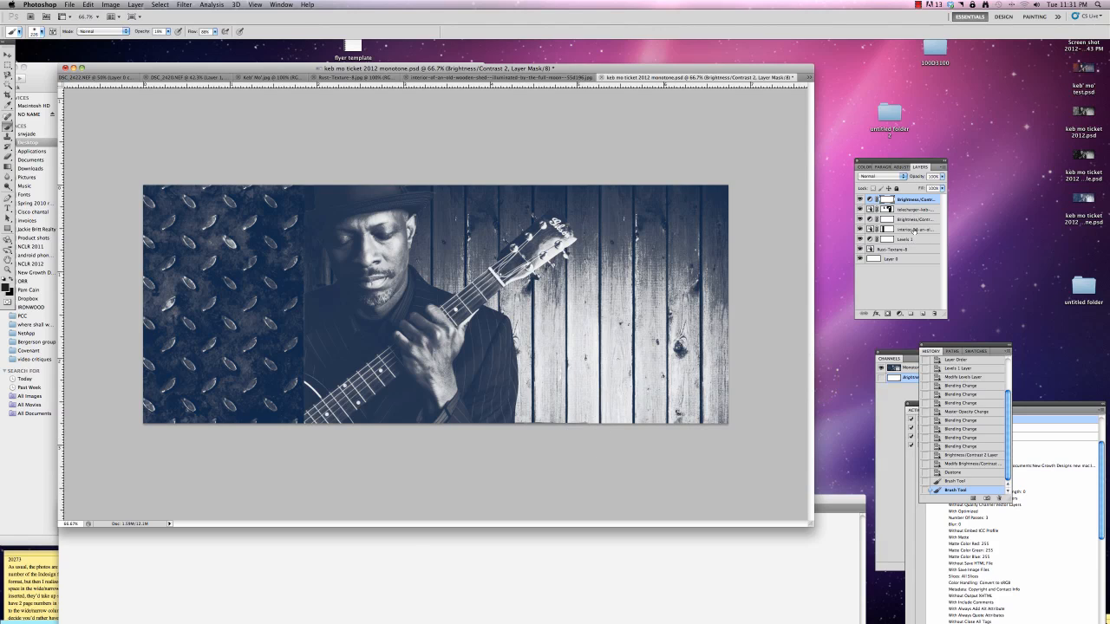
# Target the wooden shed layer's mask and brush faintly over the wood's lower-right edges
pyautogui.click(915, 230)
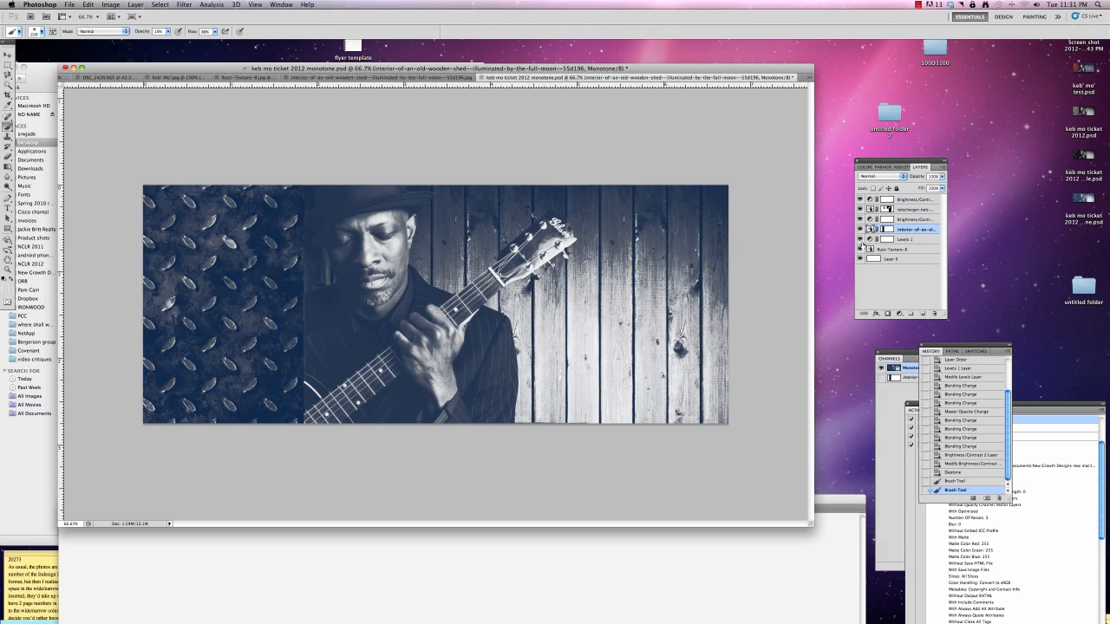
pyautogui.click(888, 210)
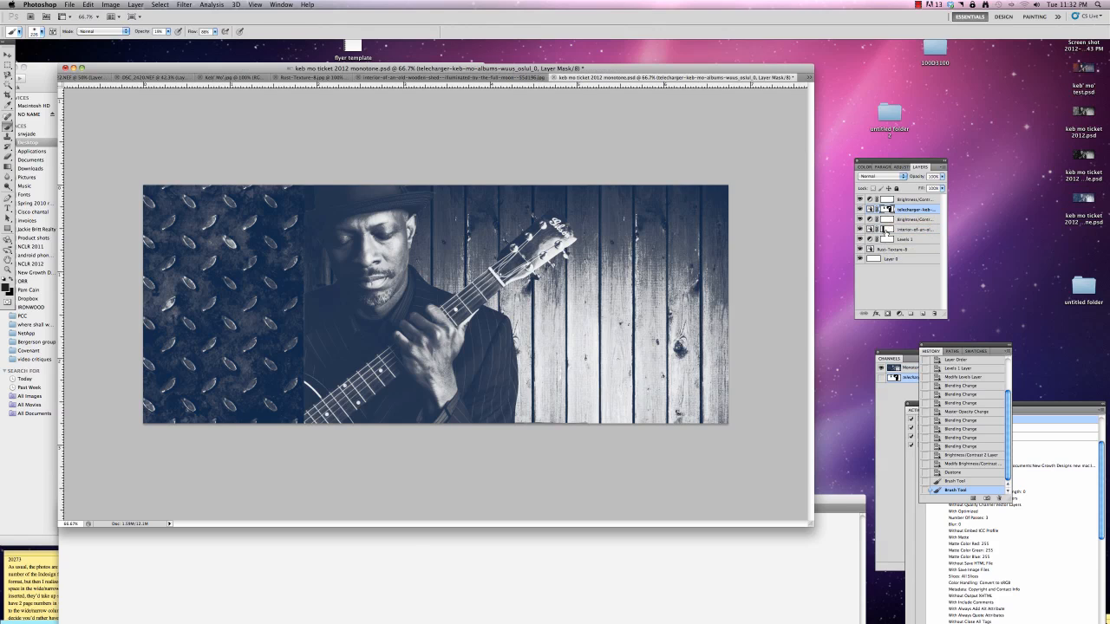
pyautogui.click(886, 230)
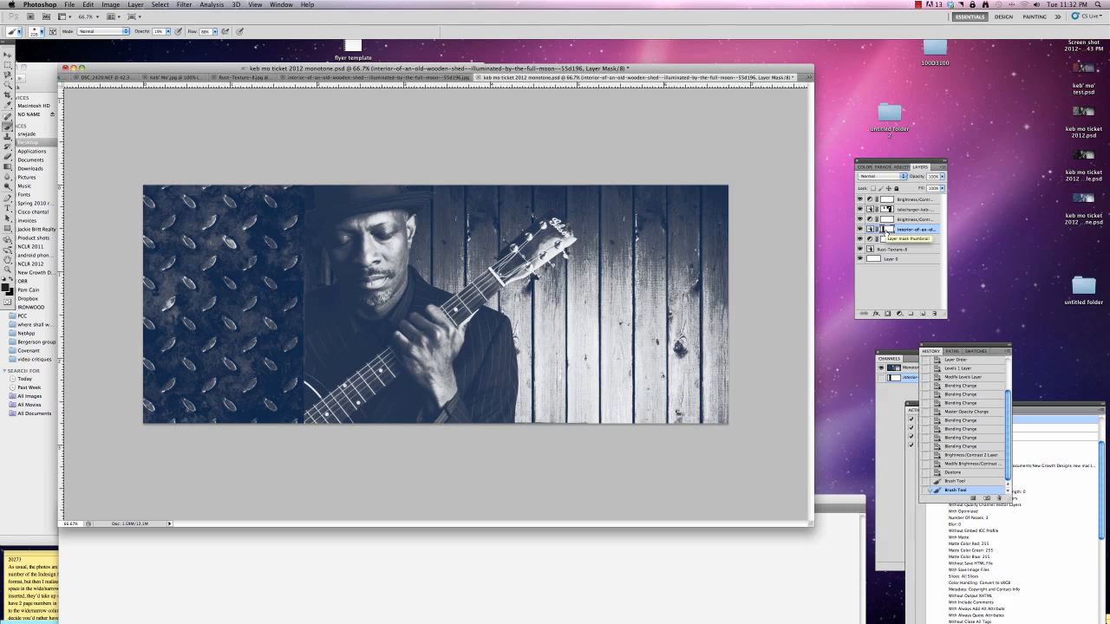
pyautogui.click(906, 231)
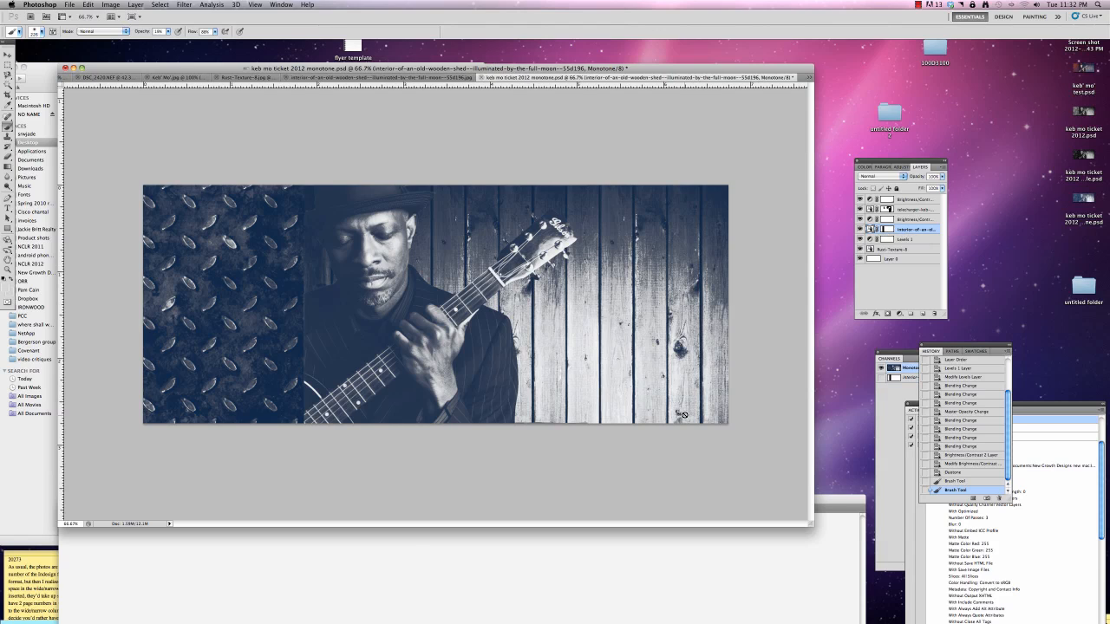
pyautogui.click(889, 230)
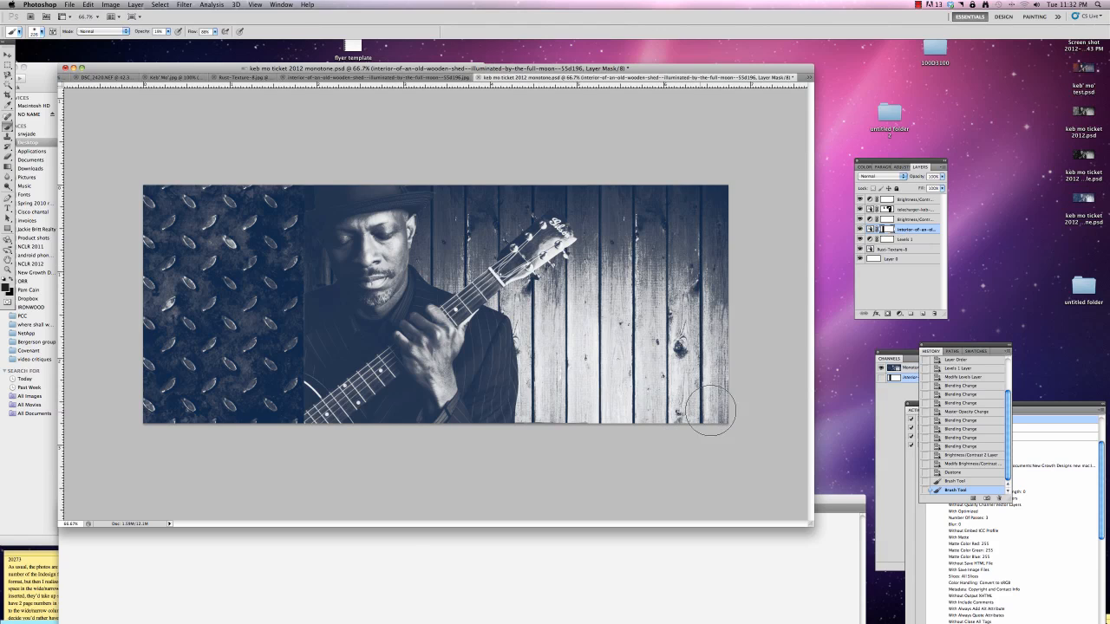
pyautogui.moveTo(620, 436)
pyautogui.mouseDown()
pyautogui.moveTo(676, 430)
pyautogui.moveTo(770, 373)
pyautogui.moveTo(727, 399)
pyautogui.mouseUp()
pyautogui.press('x')
pyautogui.press('super+z')
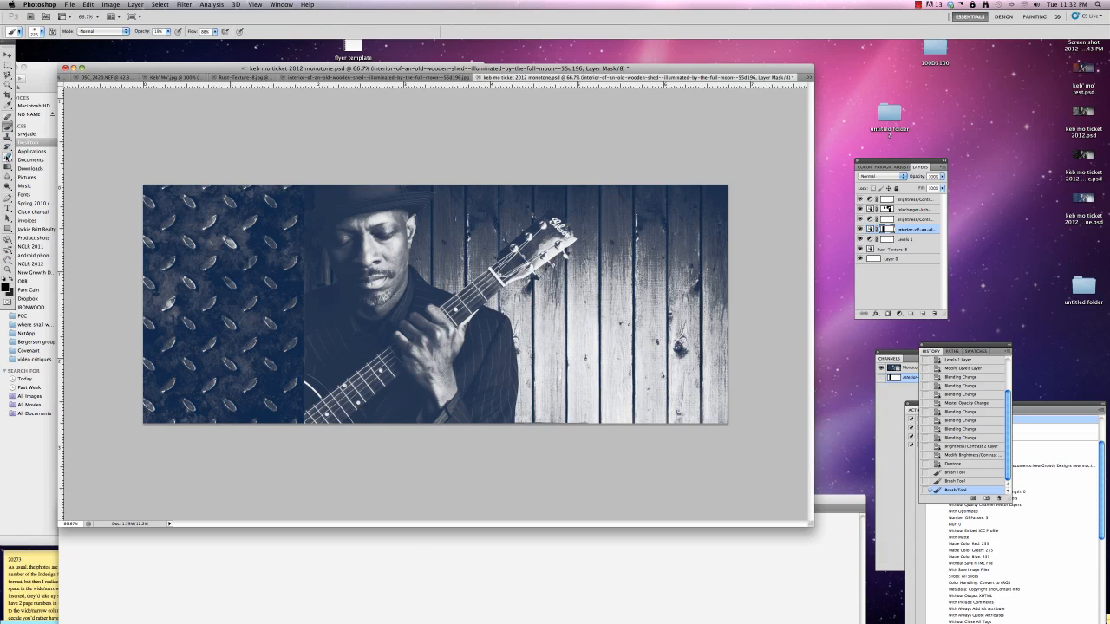
# Try painting the lower-right corner of the wooden shed layer's mask with a higher brush opacity
pyautogui.click(167, 31)
pyautogui.moveTo(685, 436); pyautogui.dragTo(717, 415)
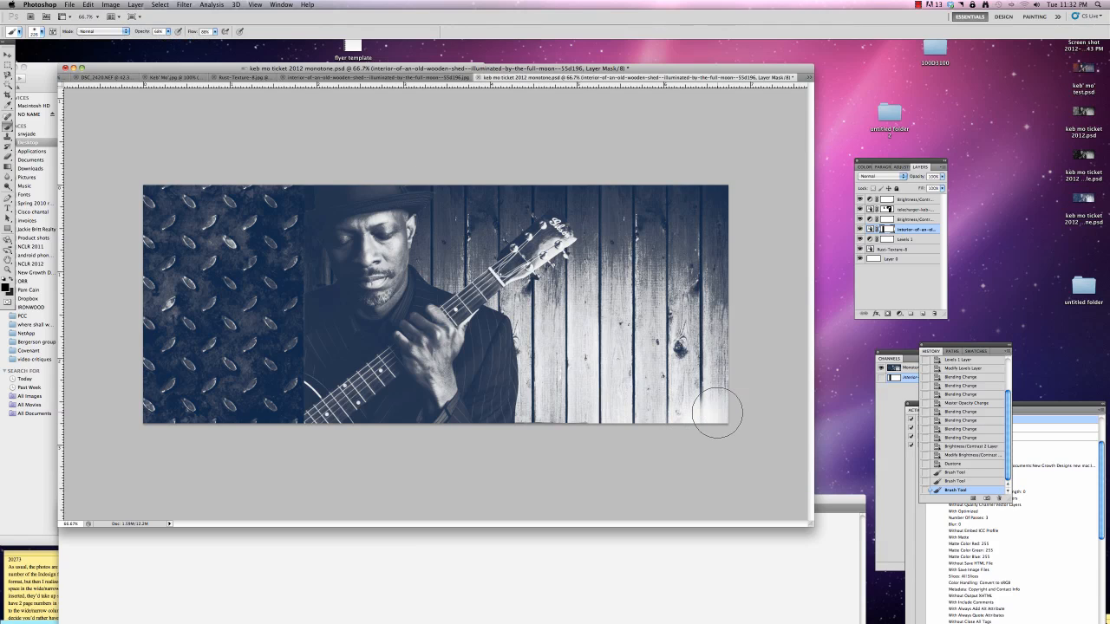
pyautogui.press('super+z')
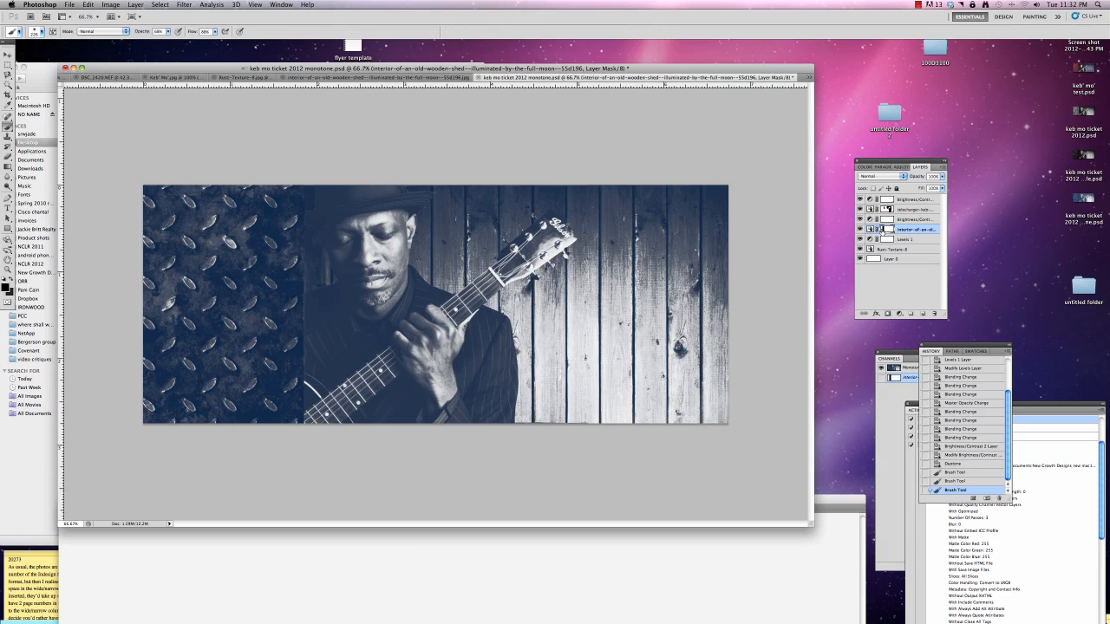
pyautogui.click(876, 231)
pyautogui.moveTo(694, 426)
pyautogui.mouseDown()
pyautogui.moveTo(743, 399)
pyautogui.moveTo(731, 401)
pyautogui.mouseUp()
pyautogui.press('super+z')
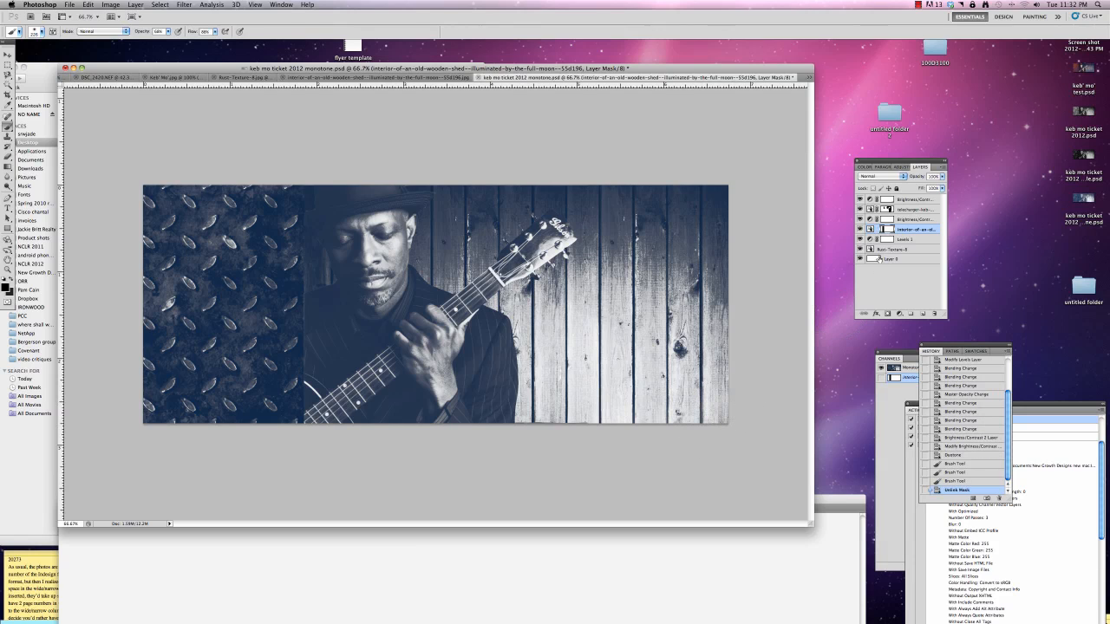
# Inspect the wooden shed layer by toggling its visibility and its mask channel overlay off and on
pyautogui.click(859, 230)
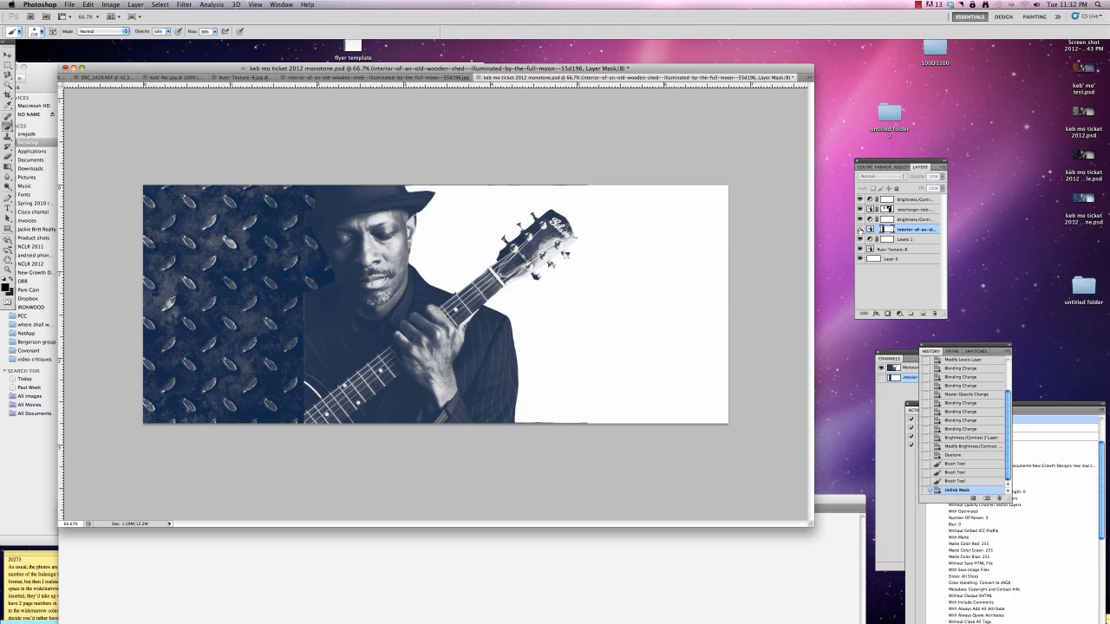
pyautogui.click(859, 230)
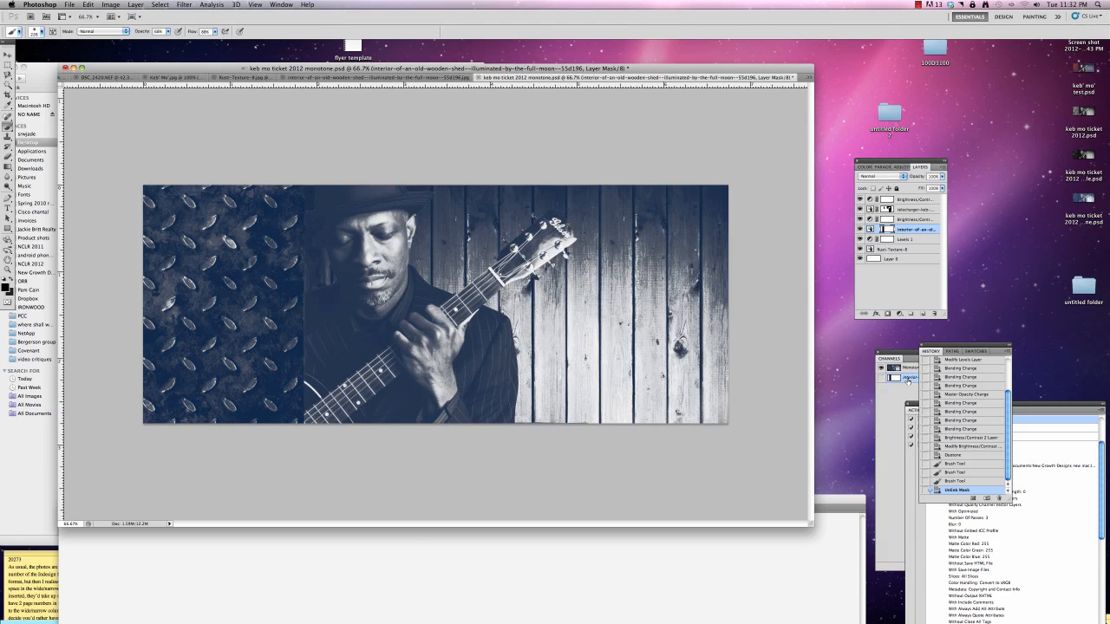
pyautogui.click(908, 379)
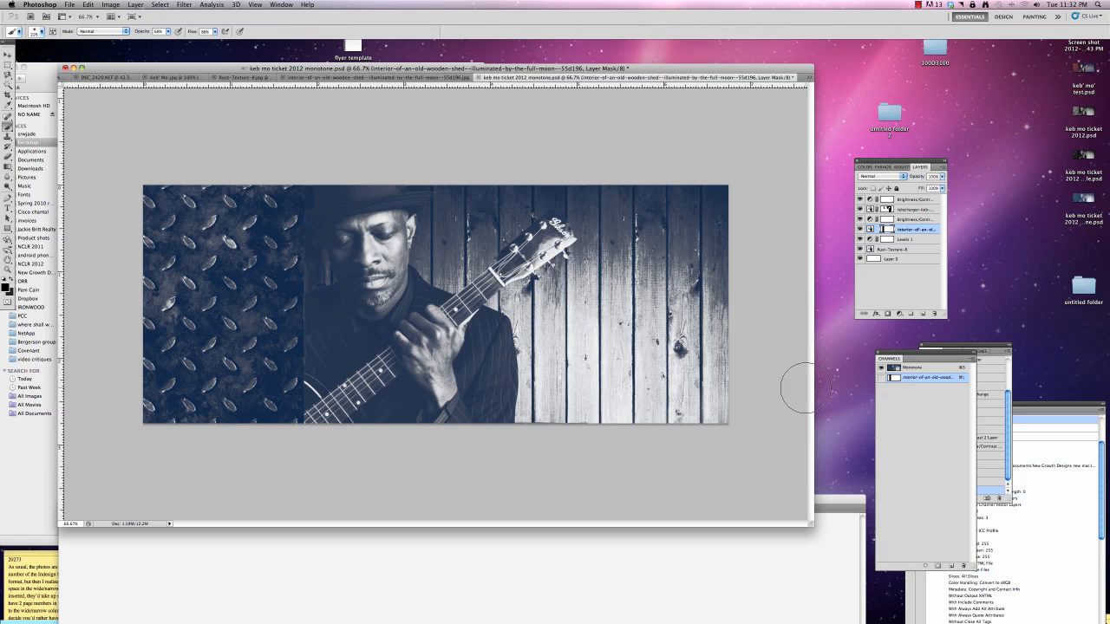
pyautogui.click(881, 379)
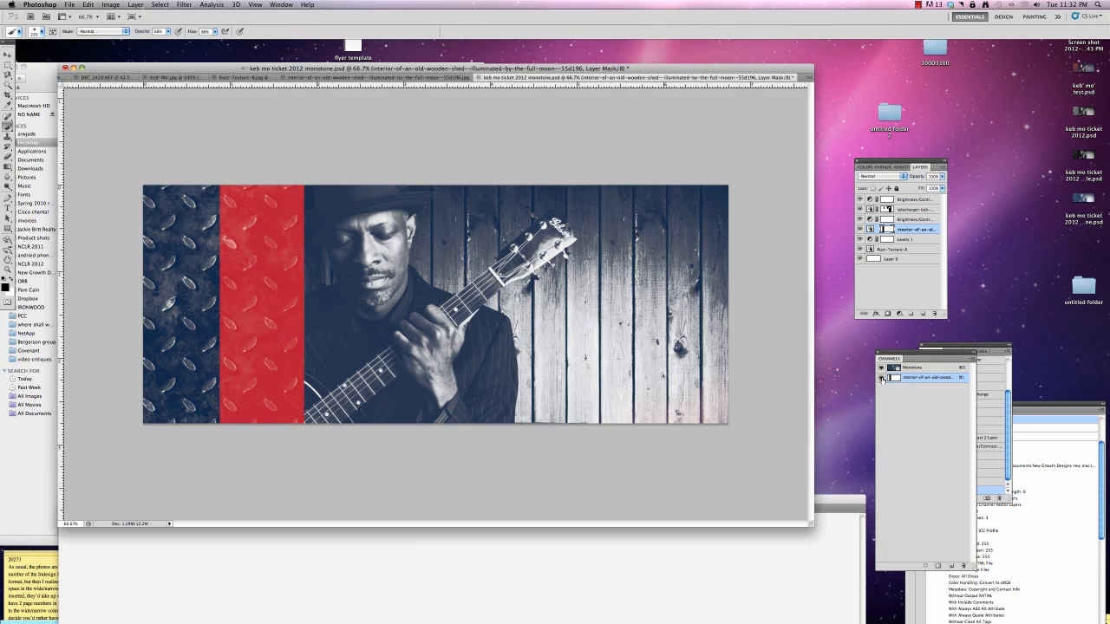
pyautogui.click(881, 379)
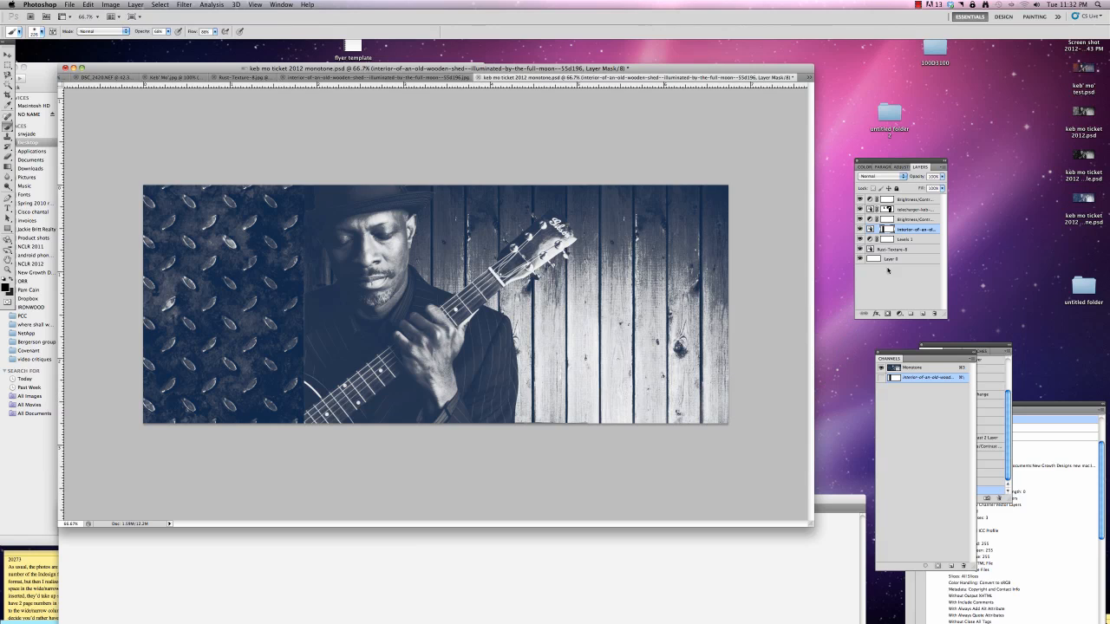
# Add a new empty layer, Layer 1, in Normal mode at 100% opacity and move it above all other layers
pyautogui.click(945, 168)
pyautogui.click(966, 171)
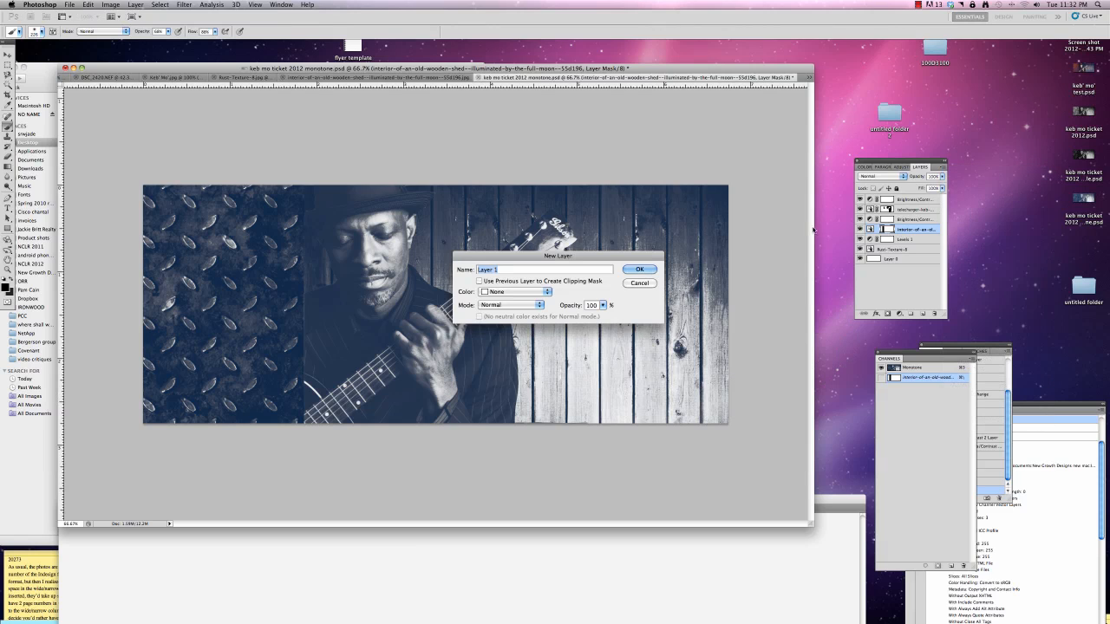
pyautogui.click(640, 264)
pyautogui.moveTo(904, 233); pyautogui.dragTo(905, 195)
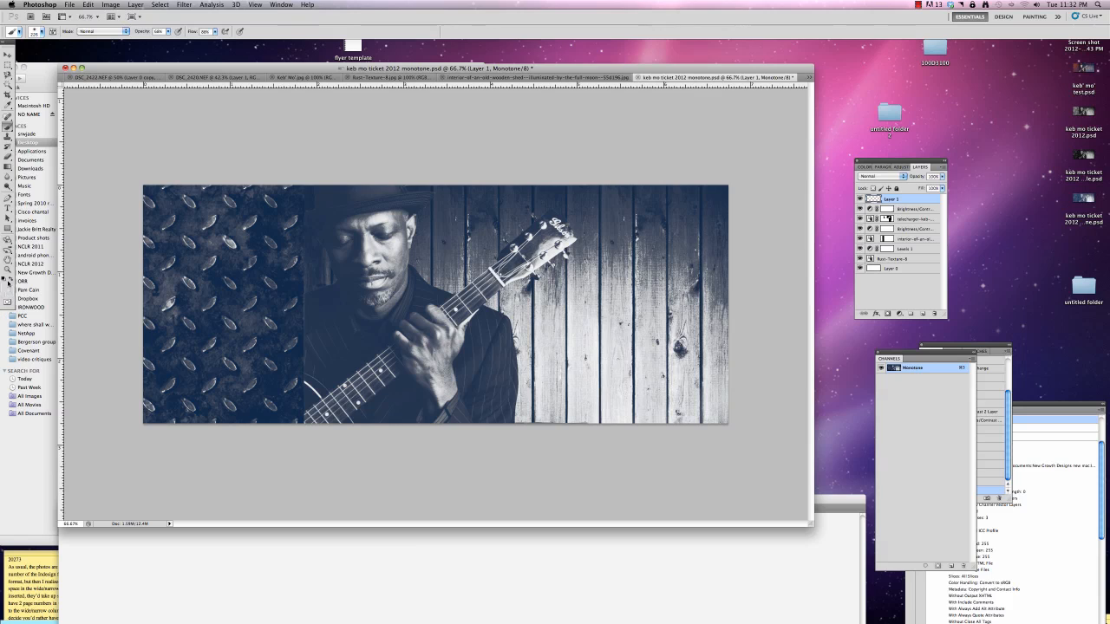
# Set the foreground color to PANTONE 282 C from the PANTONE solid coated book
pyautogui.click(6, 280)
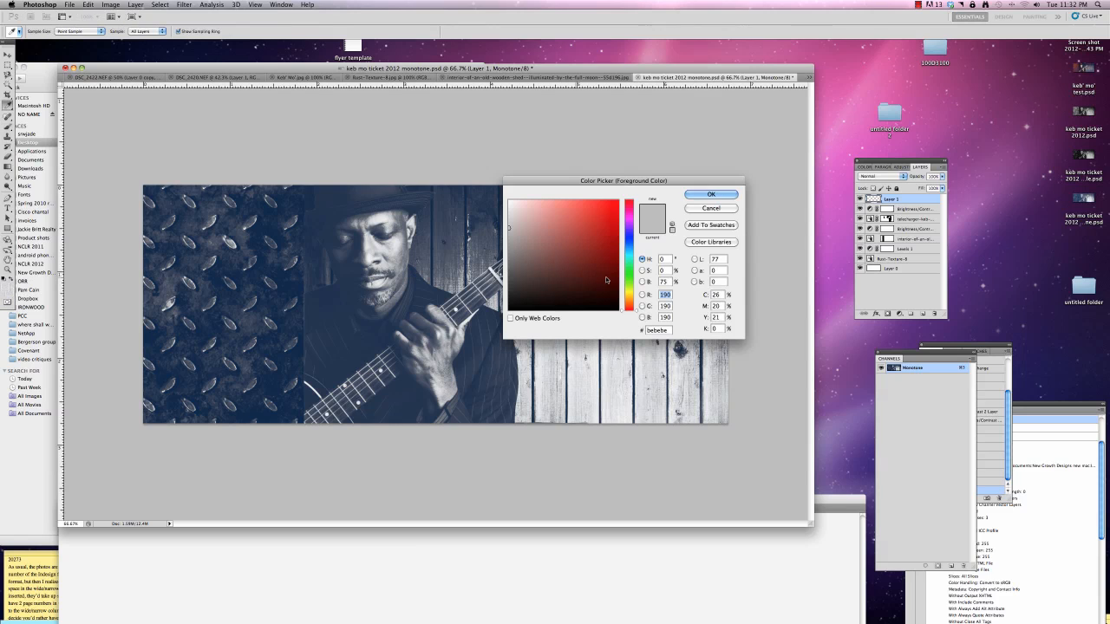
pyautogui.click(706, 244)
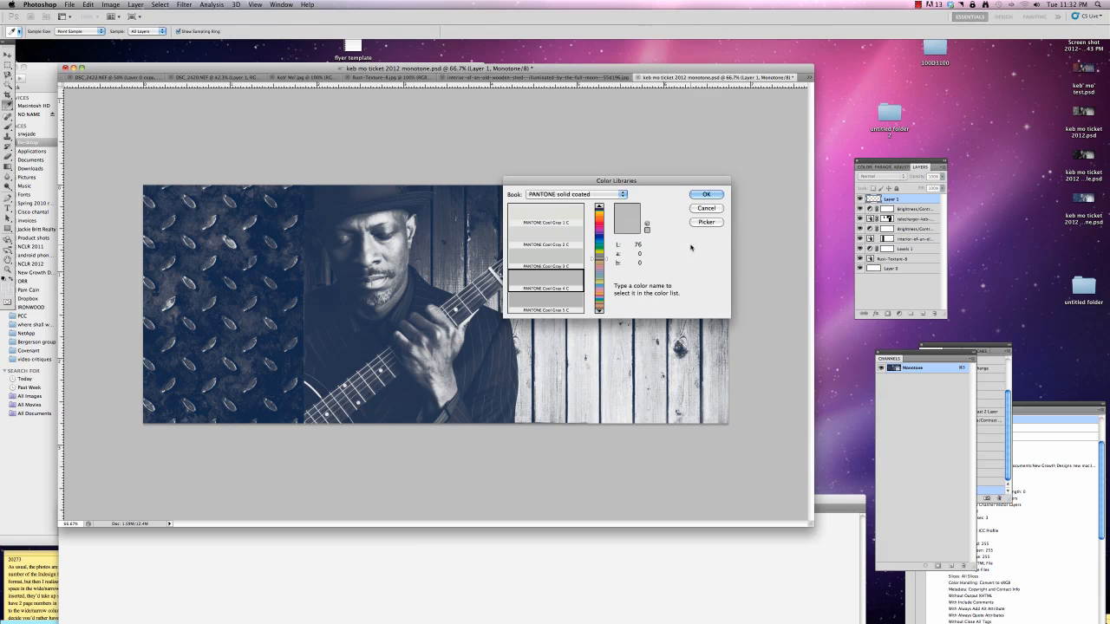
pyautogui.moveTo(607, 256); pyautogui.dragTo(604, 239)
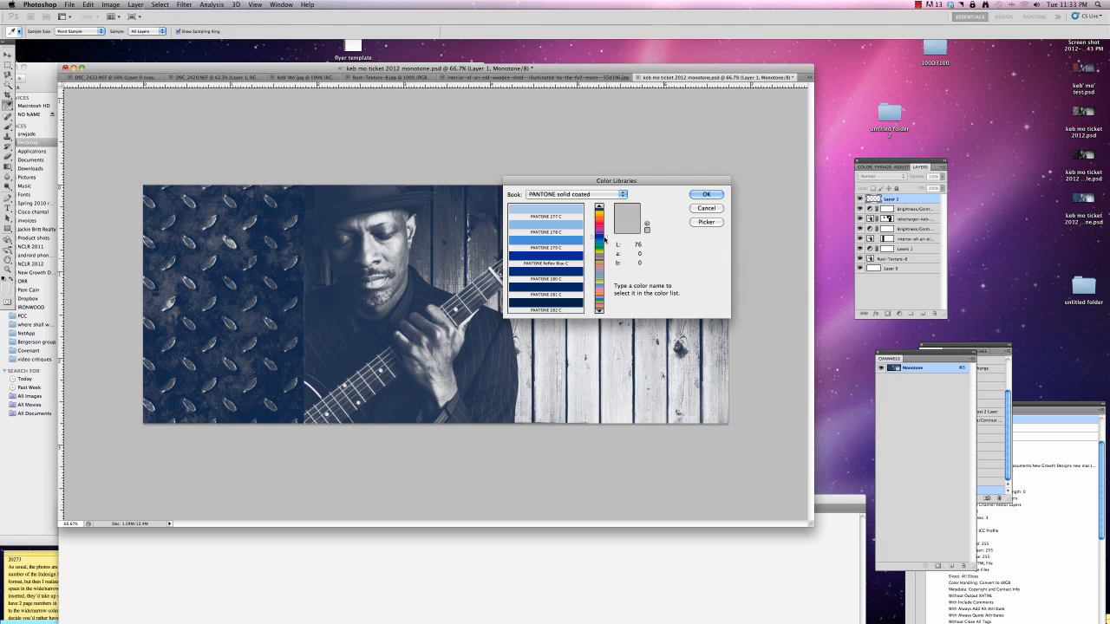
pyautogui.click(564, 306)
pyautogui.click(707, 194)
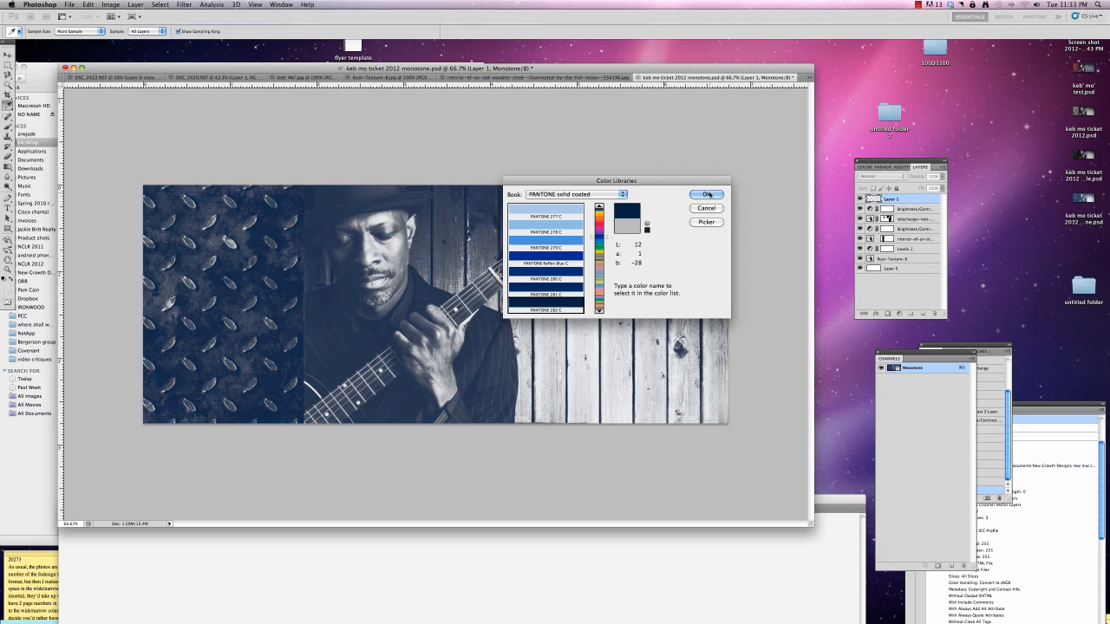
# Enlarge the soft brush by three increments and undo a trial stroke over the ticket's lower-right corner
pyautogui.press('b')
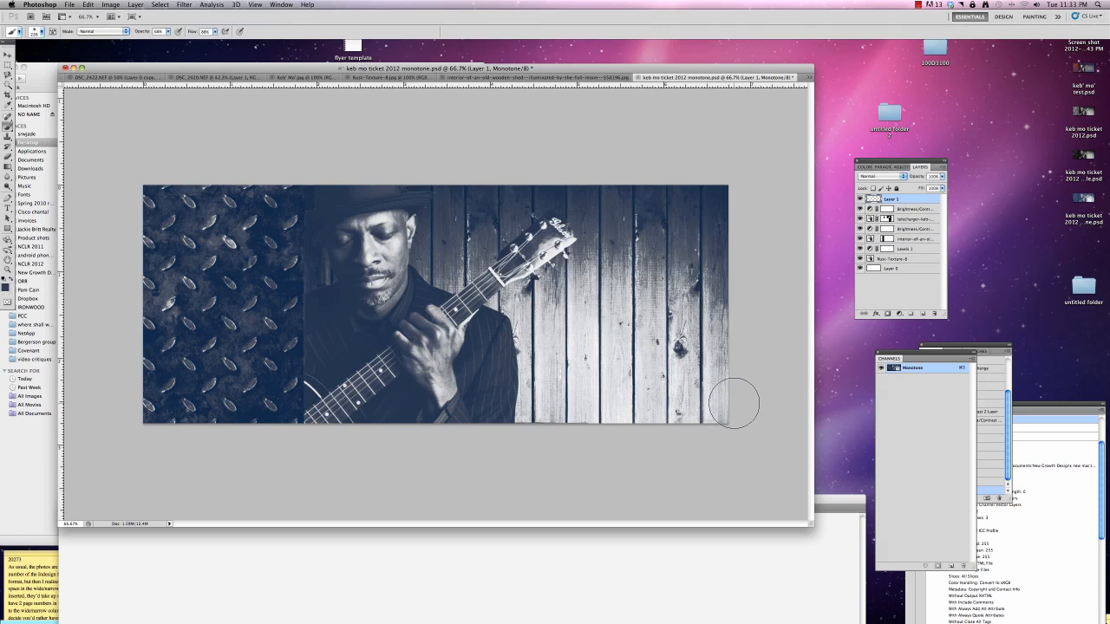
pyautogui.press(']')
pyautogui.press(']')
pyautogui.press(']')
pyautogui.press(']')
pyautogui.press(']')
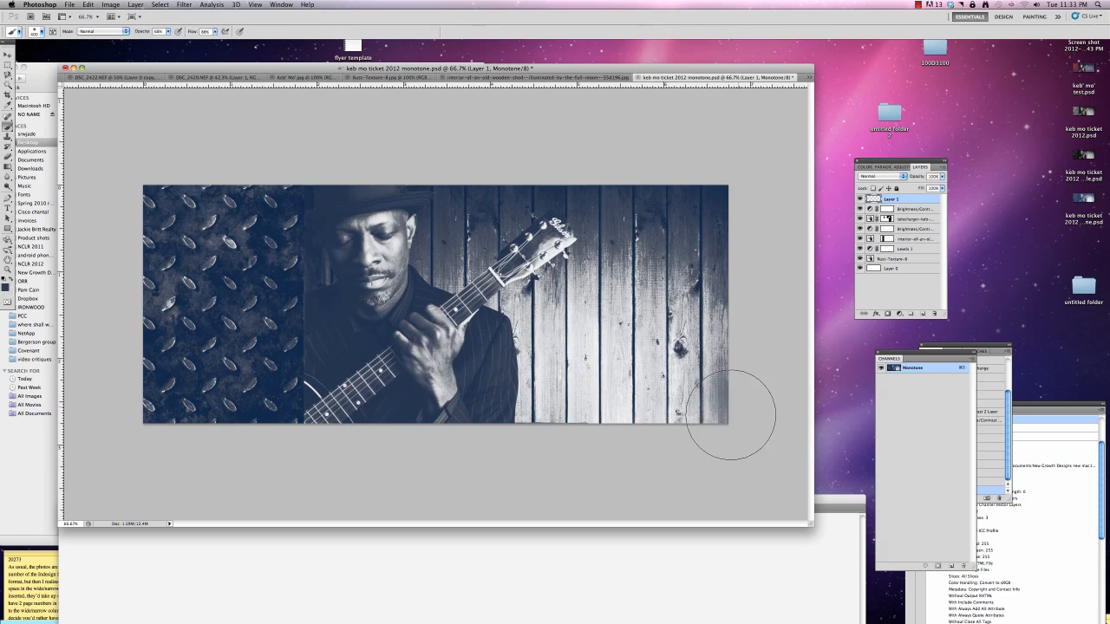
pyautogui.press('super+z')
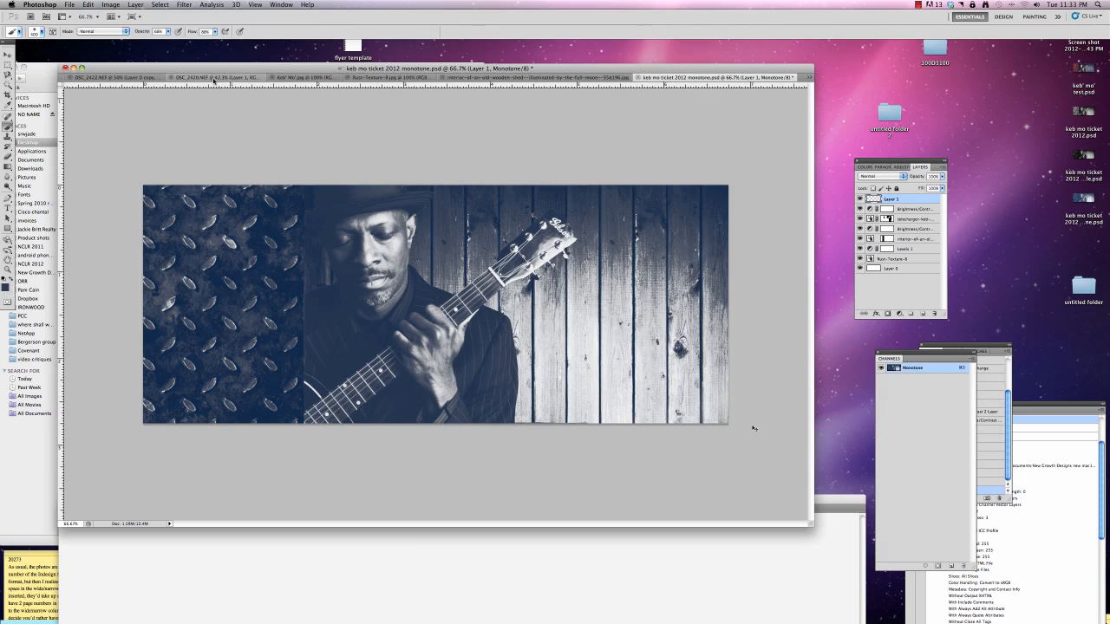
# Lower the brush opacity, shade the wood background's right and lower edges in dark blue on Layer 1, and save the file
pyautogui.click(168, 31)
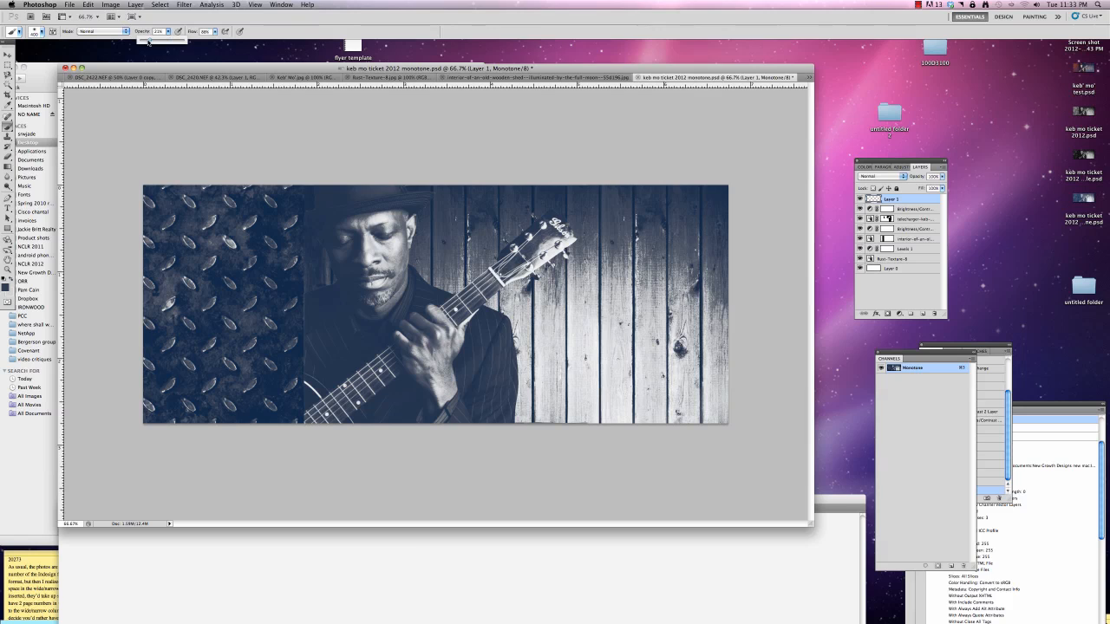
pyautogui.moveTo(148, 41); pyautogui.dragTo(146, 41)
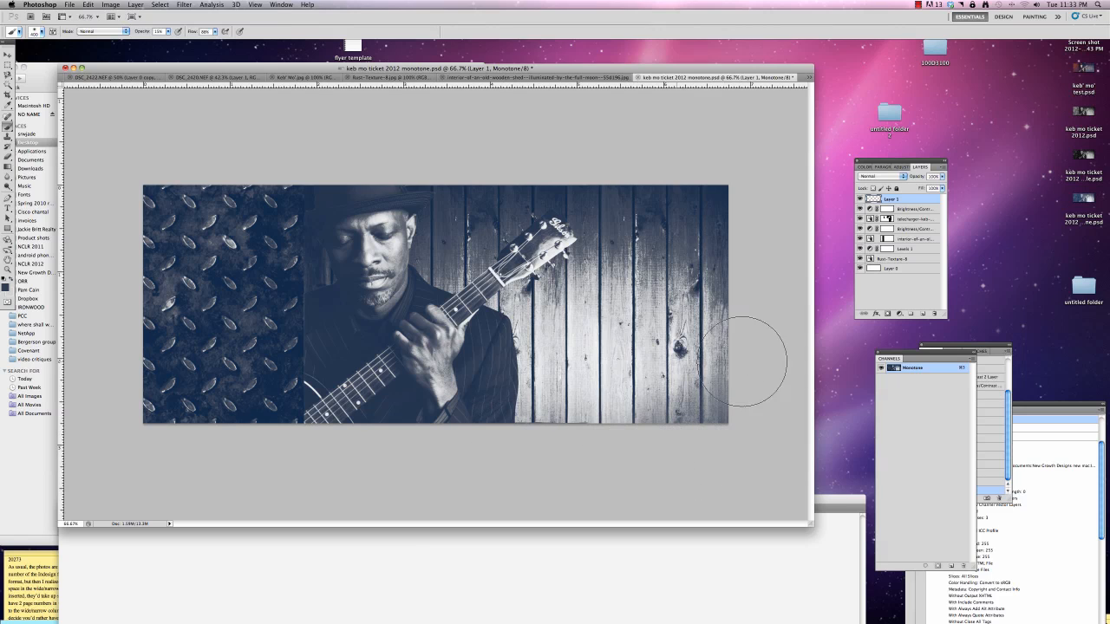
pyautogui.moveTo(742, 362)
pyautogui.mouseDown()
pyautogui.moveTo(750, 261)
pyautogui.moveTo(735, 351)
pyautogui.moveTo(633, 434)
pyautogui.moveTo(492, 419)
pyautogui.moveTo(546, 438)
pyautogui.moveTo(673, 447)
pyautogui.moveTo(781, 404)
pyautogui.mouseUp()
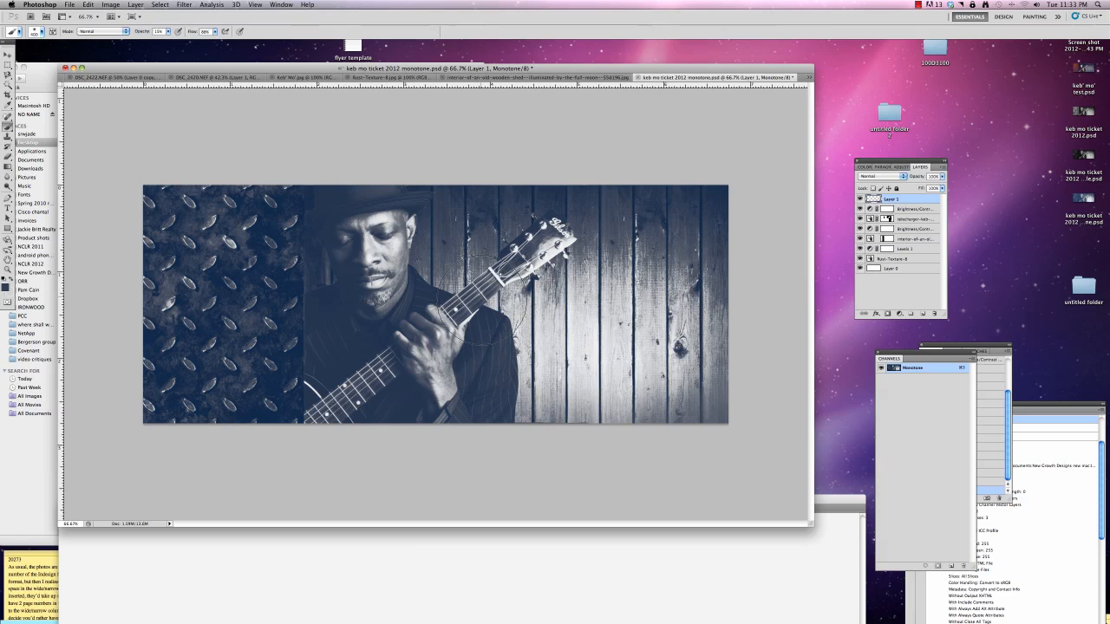
pyautogui.moveTo(502, 405)
pyautogui.mouseDown()
pyautogui.moveTo(556, 412)
pyautogui.moveTo(492, 377)
pyautogui.moveTo(614, 452)
pyautogui.moveTo(697, 458)
pyautogui.mouseUp()
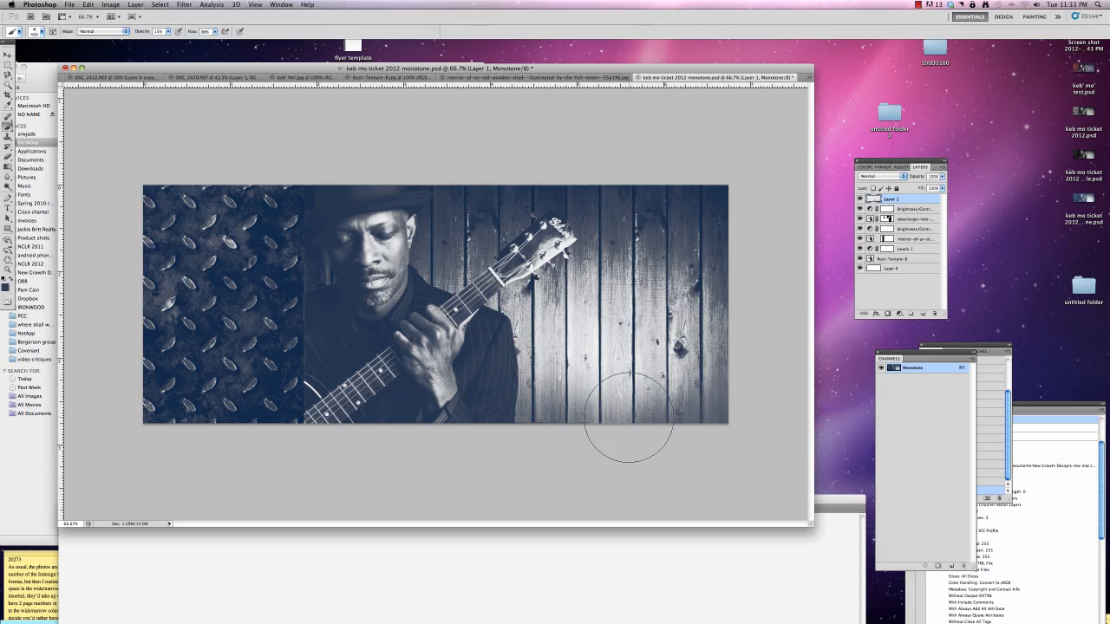
pyautogui.moveTo(541, 397)
pyautogui.mouseDown()
pyautogui.moveTo(611, 432)
pyautogui.moveTo(751, 414)
pyautogui.mouseUp()
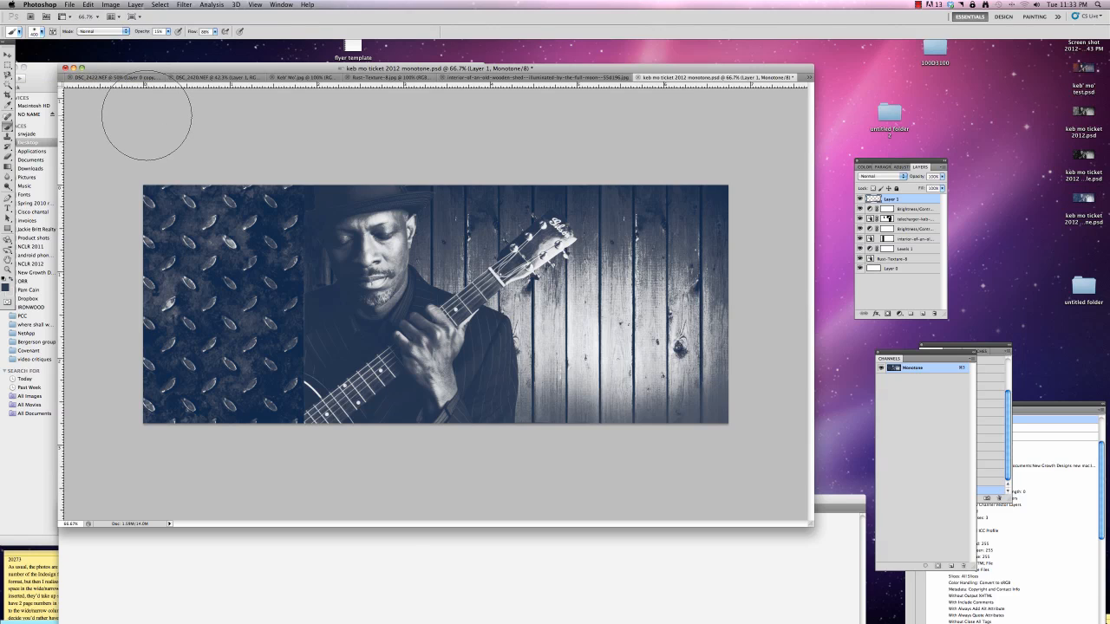
pyautogui.press('super+s')
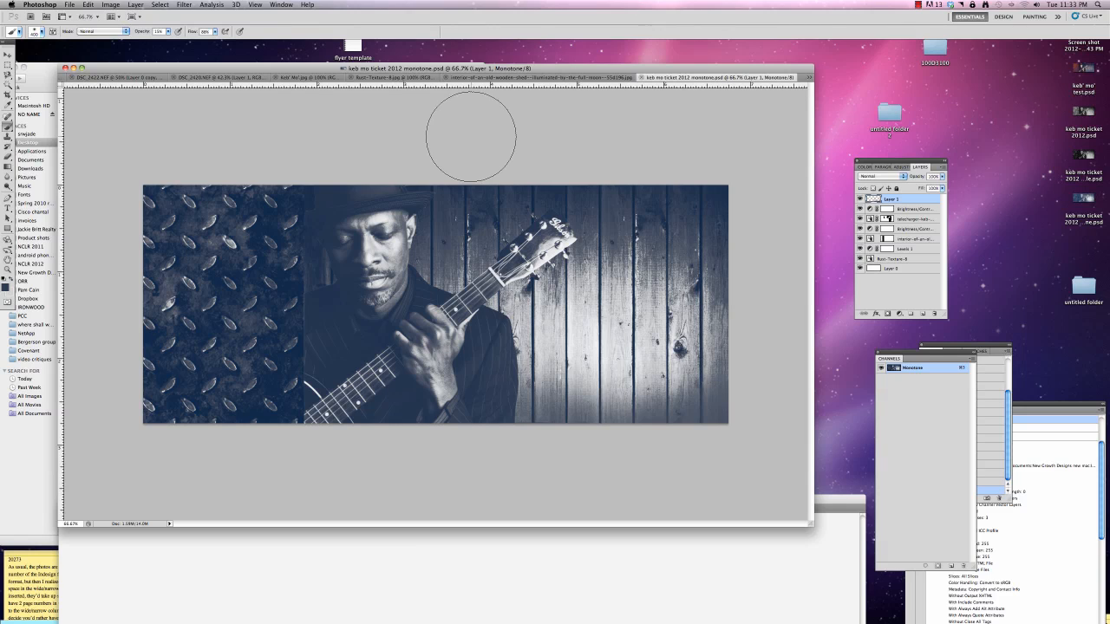
# Open the duotone options for the monotone ticket image
pyautogui.click(113, 5)
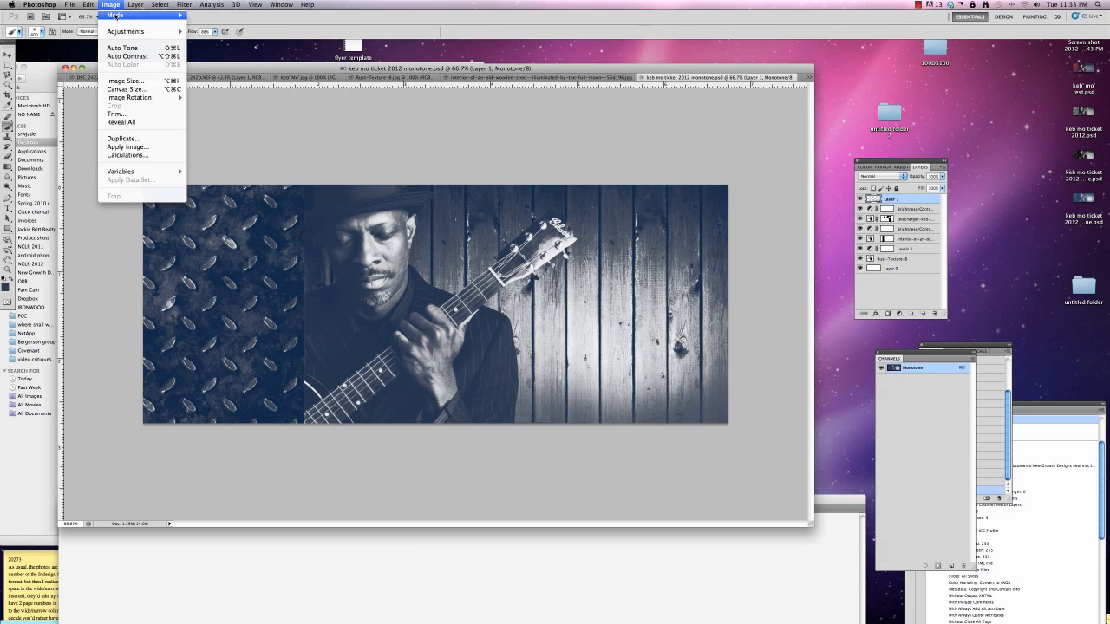
pyautogui.moveTo(142, 16)
pyautogui.click(212, 34)
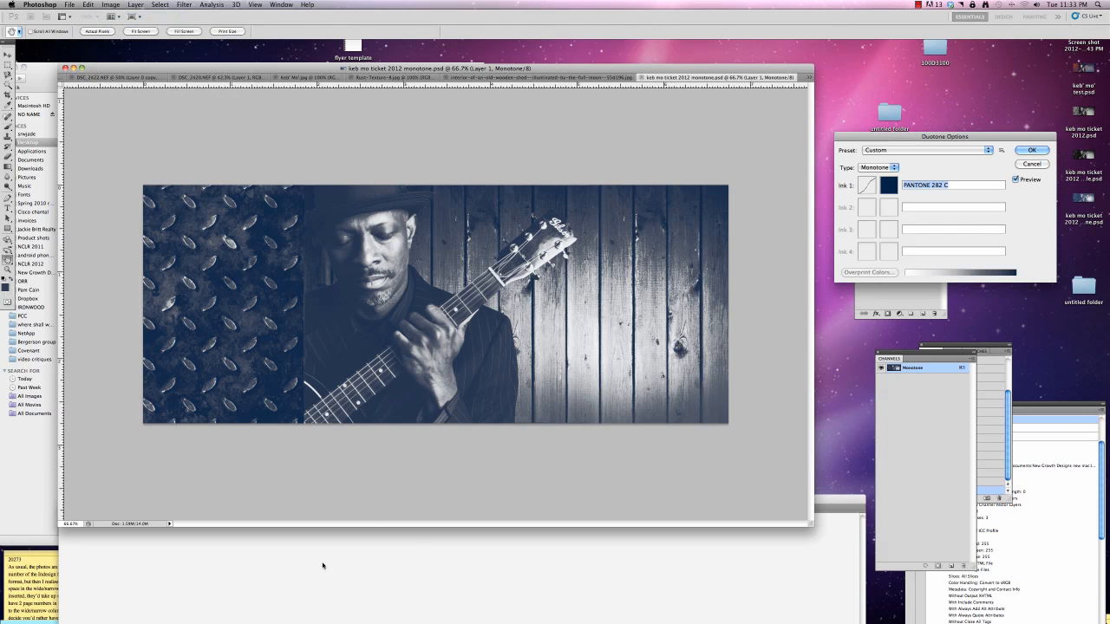
# Switch to Illustrator, dismiss the Rectangle dialog, and delete the small labels beside the PANTONE swatch chart
pyautogui.click(323, 565)
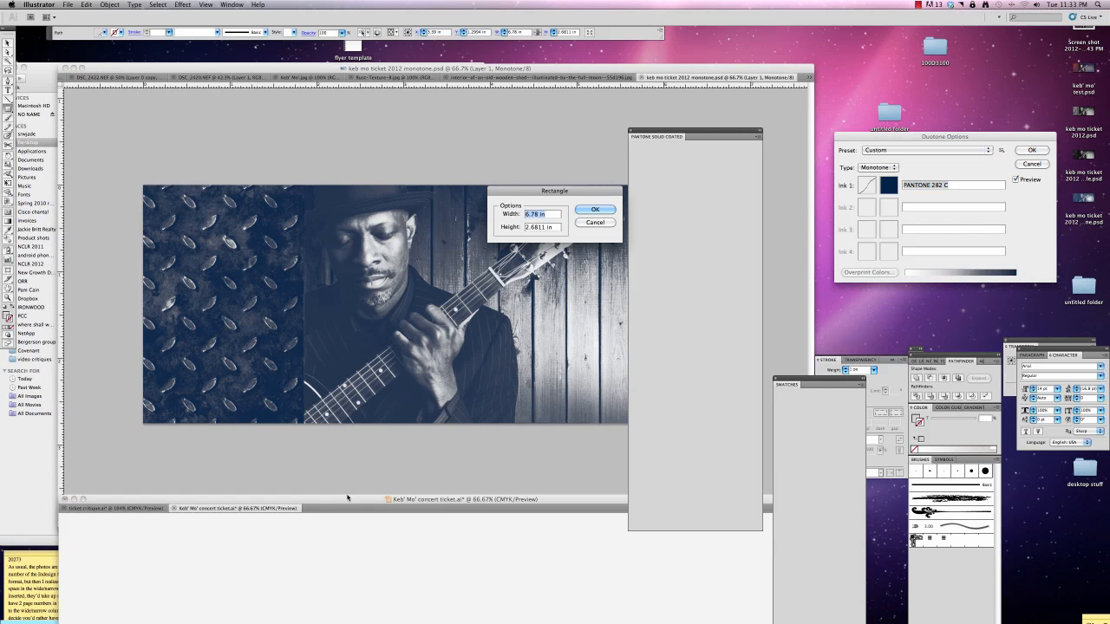
pyautogui.click(595, 223)
pyautogui.moveTo(473, 499); pyautogui.dragTo(495, 115)
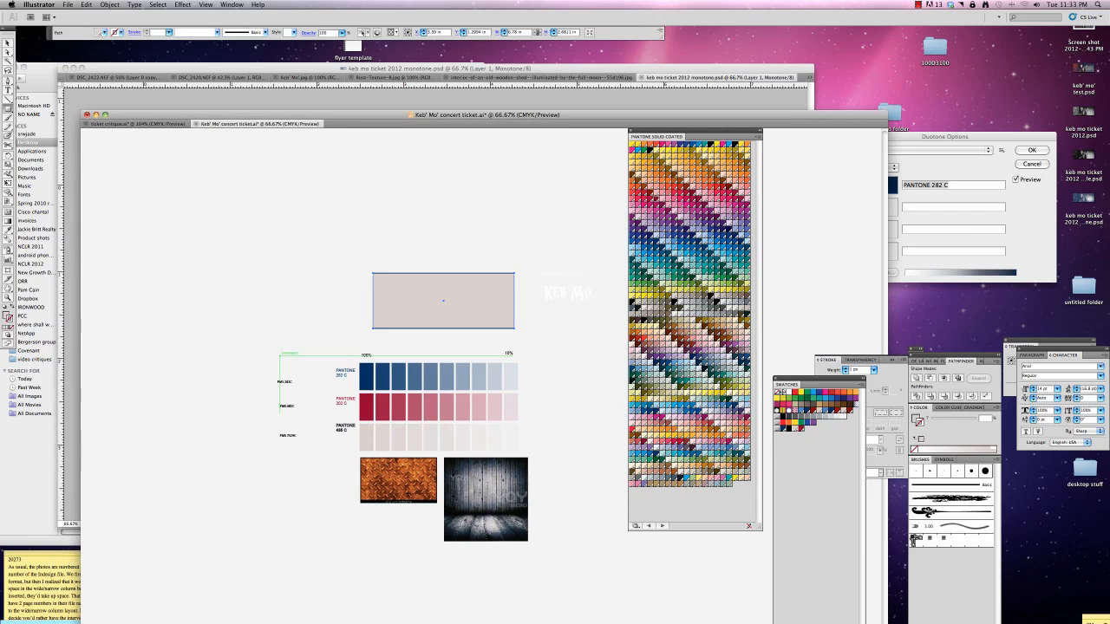
pyautogui.click(7, 45)
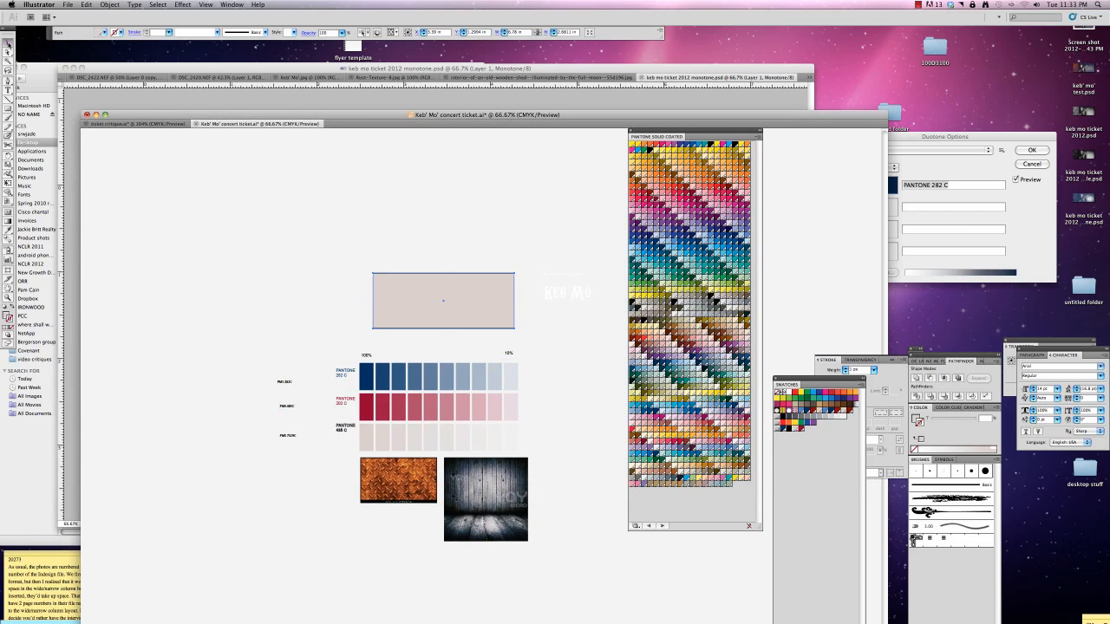
pyautogui.moveTo(275, 359); pyautogui.dragTo(297, 458)
pyautogui.click(296, 464)
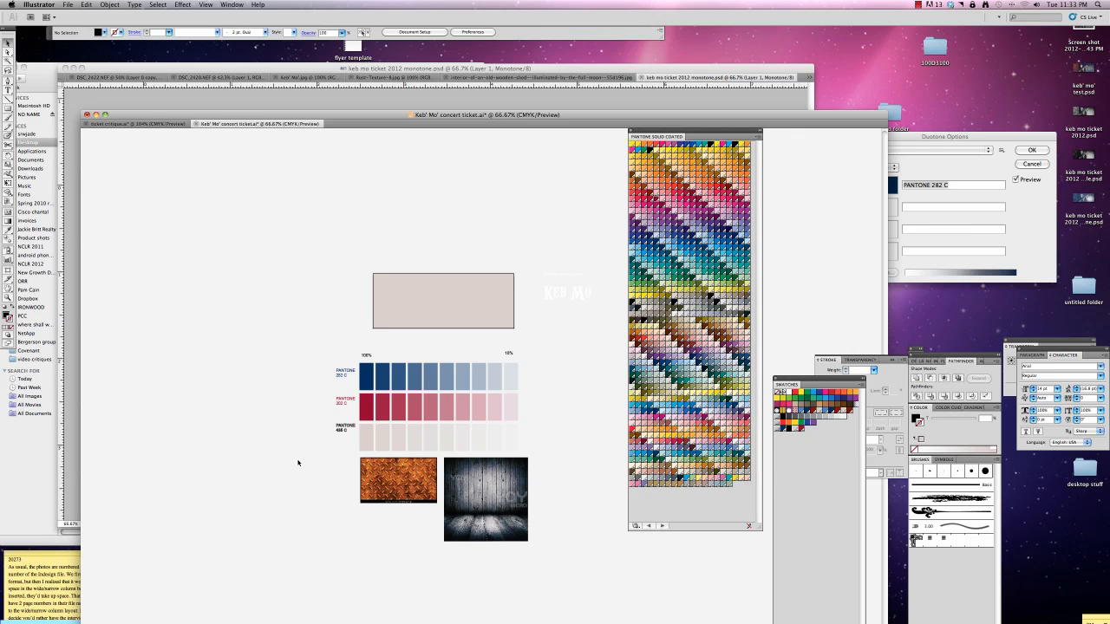
# Return to Photoshop, change the duotone type to Tritone, and set Ink 2 to PANTONE 202 C from the PANTONE solid coated book
pyautogui.click(607, 73)
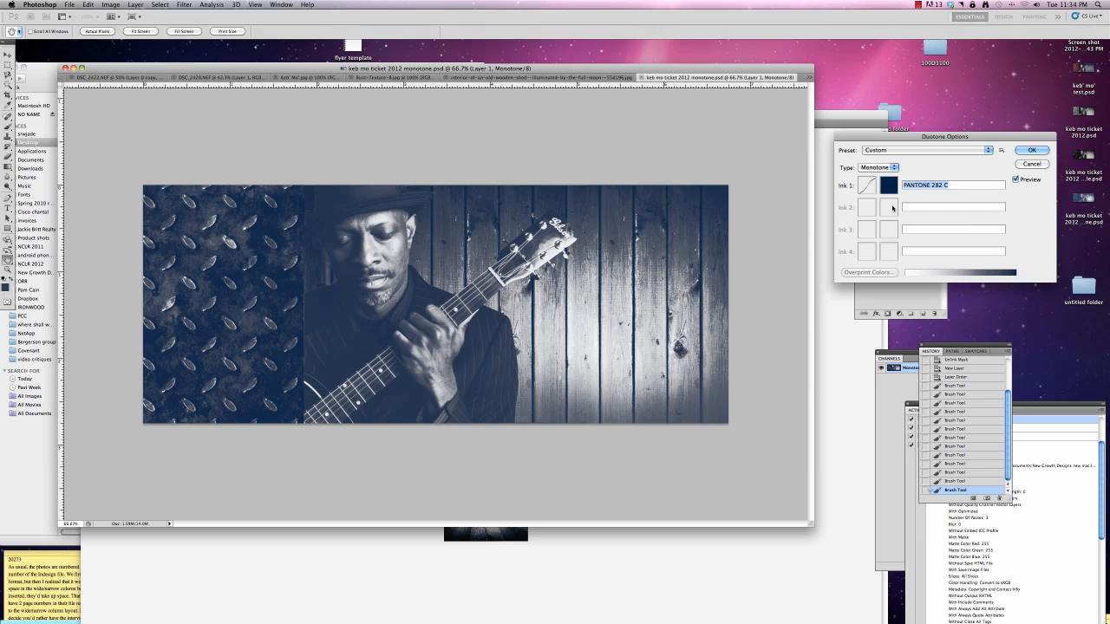
pyautogui.click(890, 169)
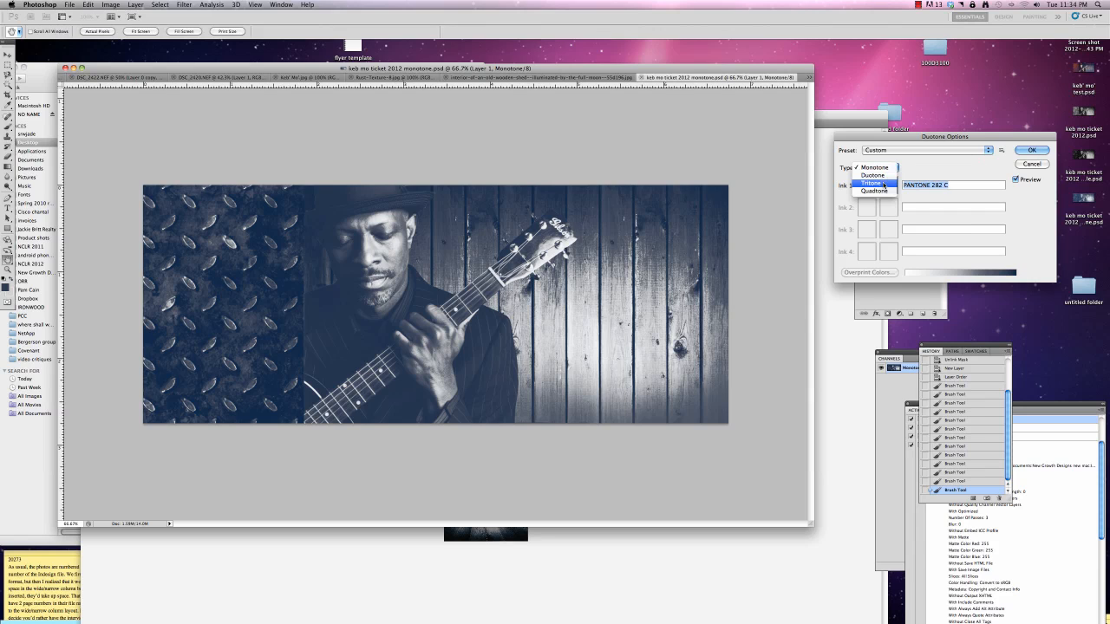
pyautogui.click(884, 184)
pyautogui.click(888, 207)
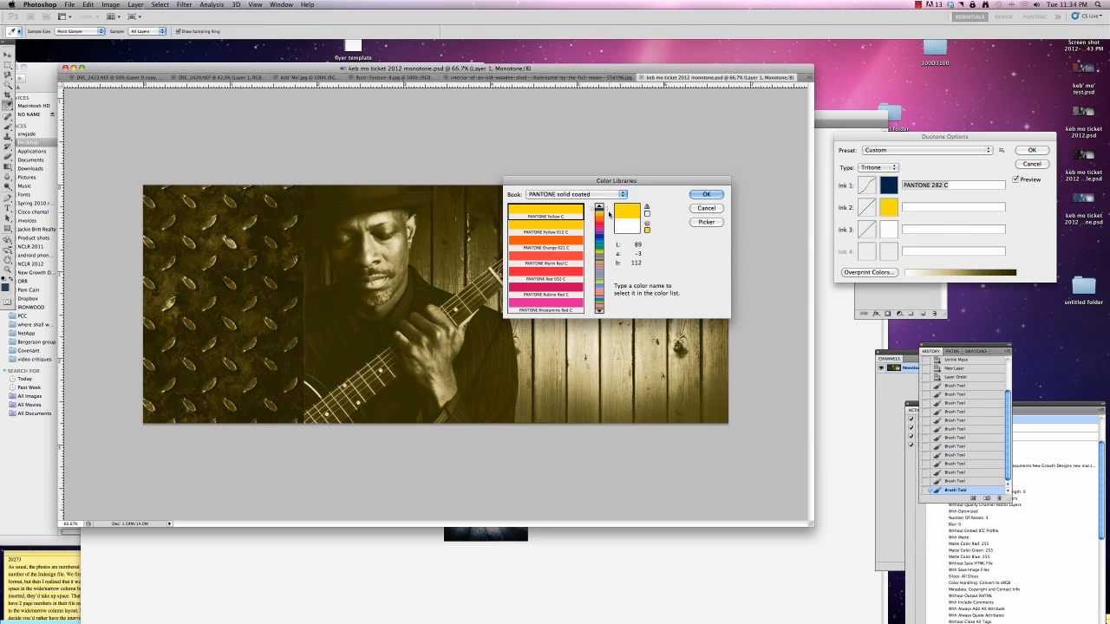
pyautogui.moveTo(607, 214)
pyautogui.mouseDown()
pyautogui.moveTo(606, 252)
pyautogui.moveTo(607, 228)
pyautogui.mouseUp()
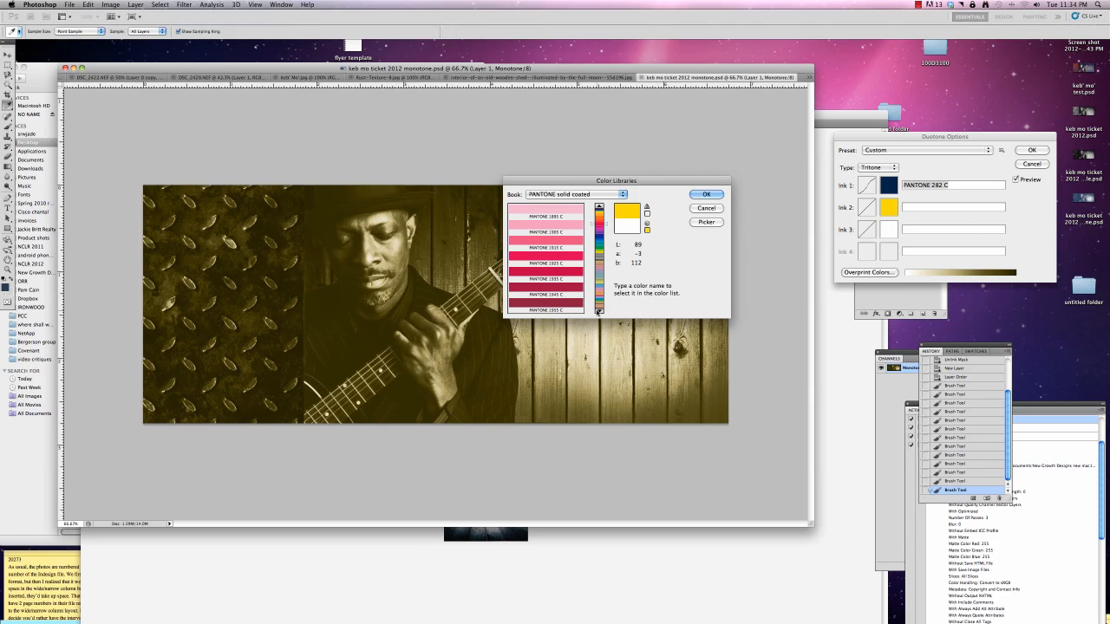
pyautogui.moveTo(599, 312); pyautogui.dragTo(599, 312)
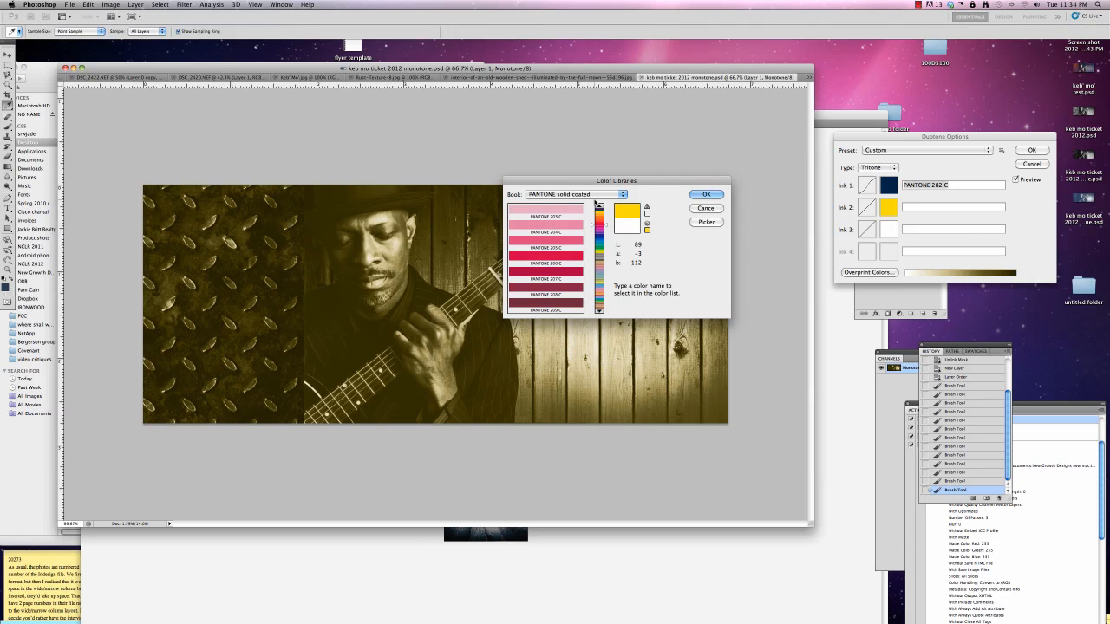
pyautogui.click(598, 207)
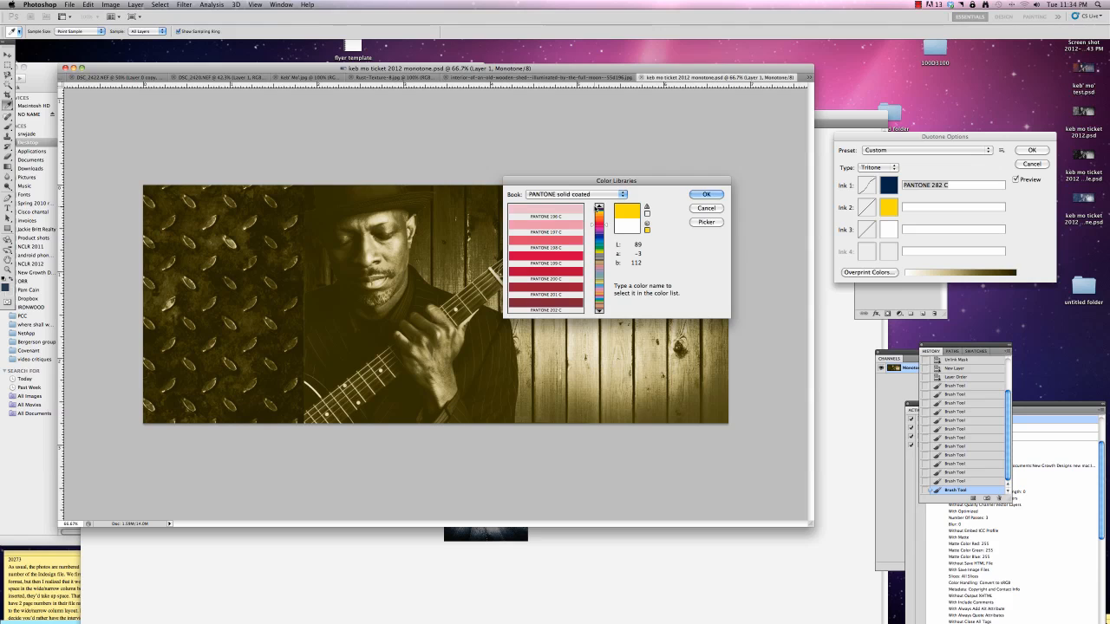
pyautogui.click(556, 305)
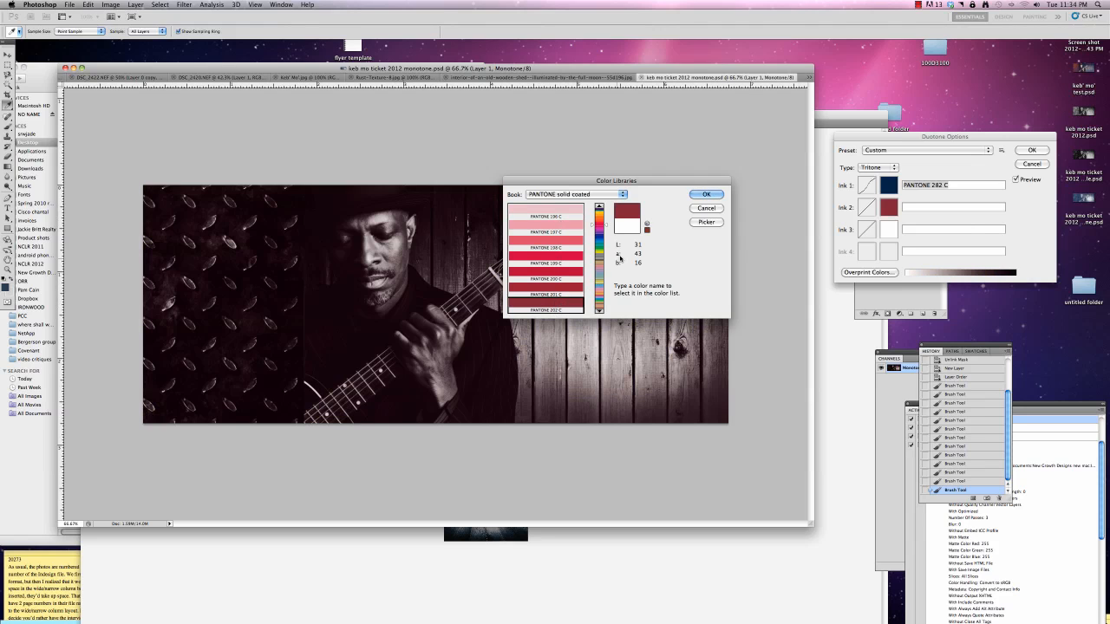
pyautogui.click(706, 194)
# Look up the third PANTONE color in Illustrator's swatch chart and return to Photoshop
pyautogui.click(888, 230)
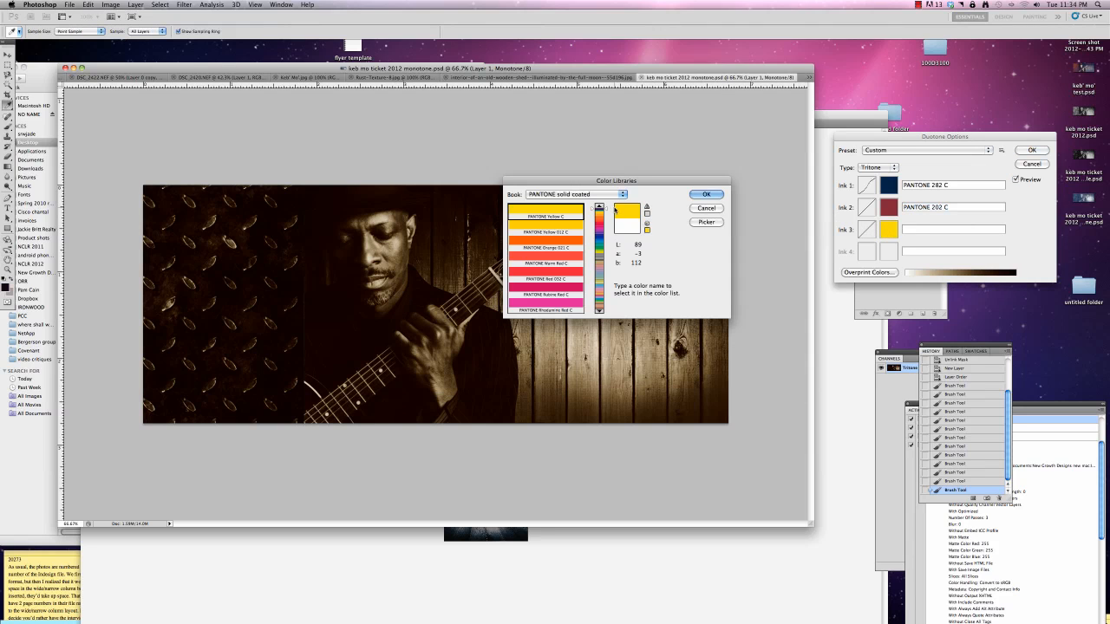
pyautogui.click(706, 209)
pyautogui.press('super+Tab')
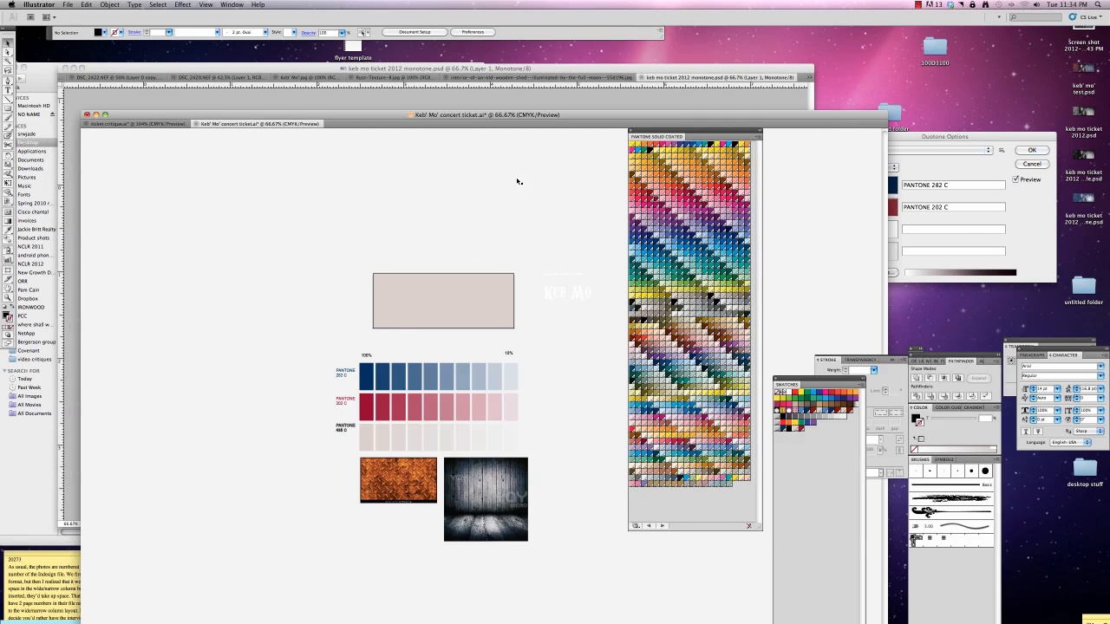
pyautogui.press('super+Tab')
# Set Ink 3 of the tritone to PANTONE 435 C from the PANTONE solid coated book
pyautogui.click(889, 230)
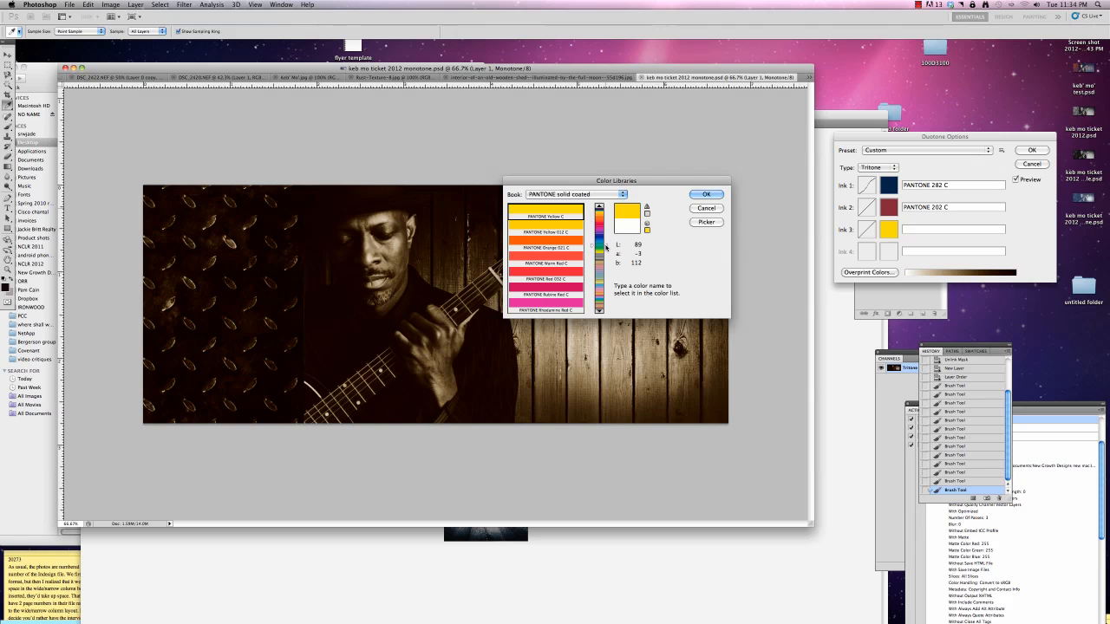
pyautogui.click(606, 251)
pyautogui.moveTo(606, 253)
pyautogui.mouseDown()
pyautogui.moveTo(607, 266)
pyautogui.moveTo(606, 256)
pyautogui.mouseUp()
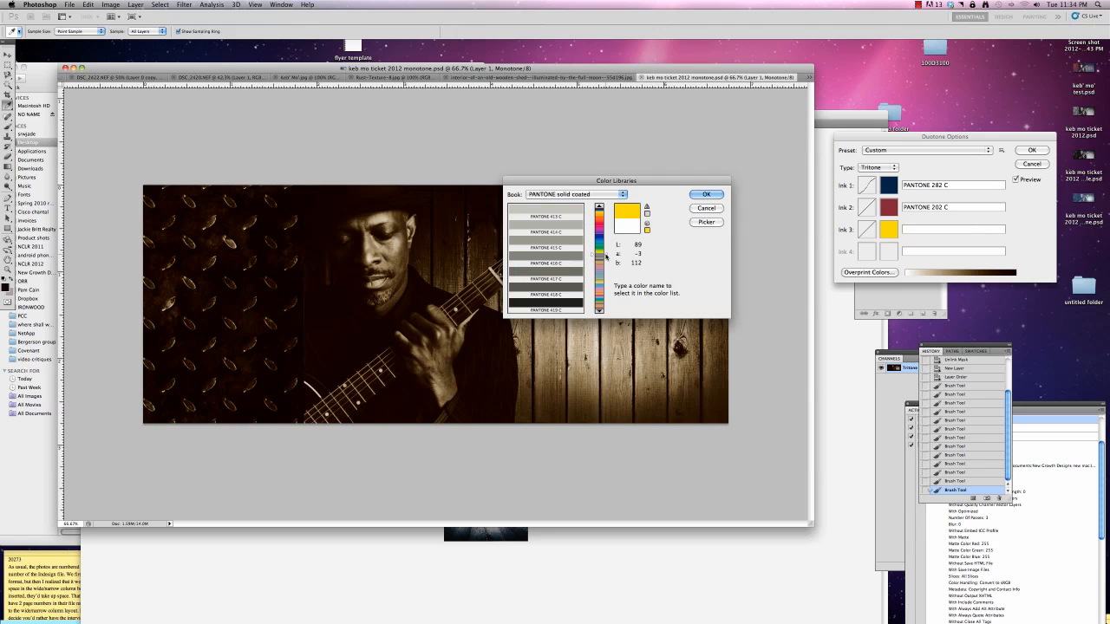
pyautogui.click(599, 310)
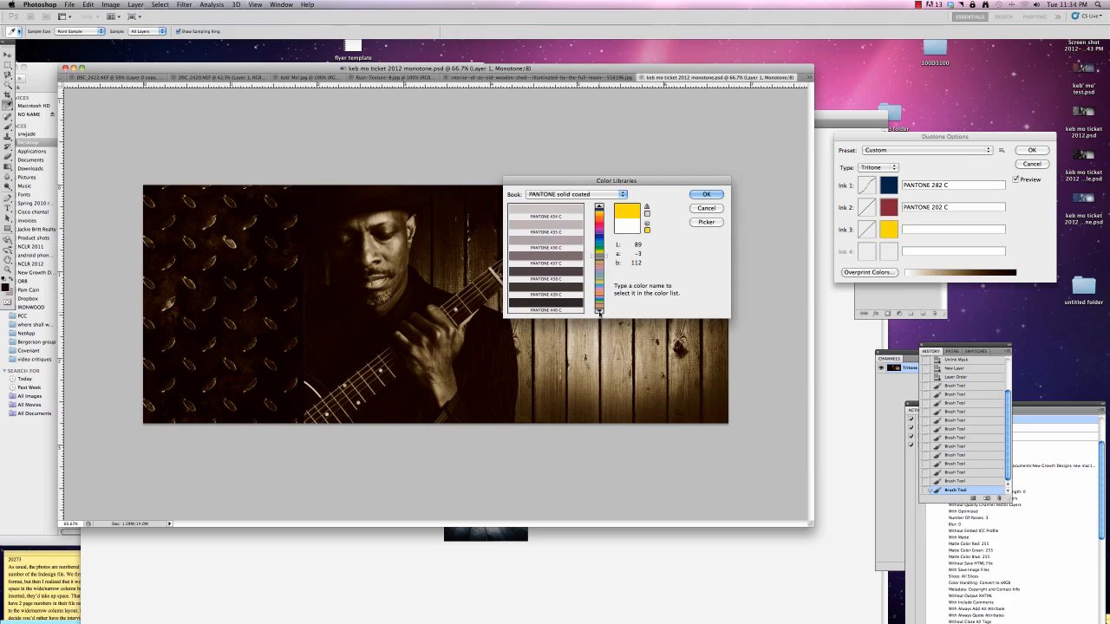
pyautogui.click(559, 228)
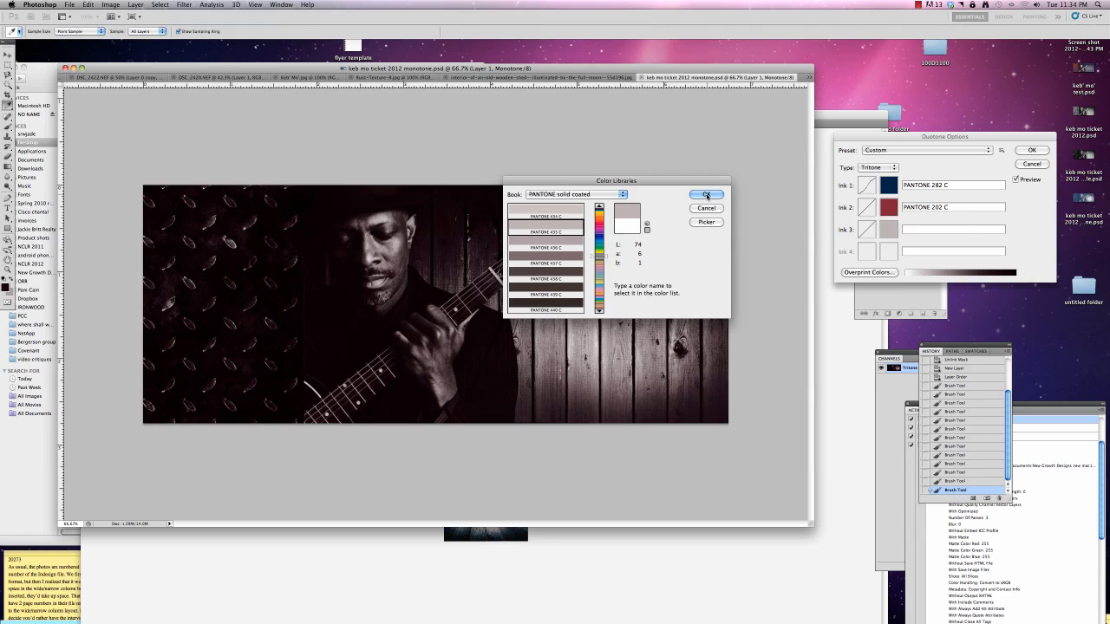
pyautogui.click(706, 194)
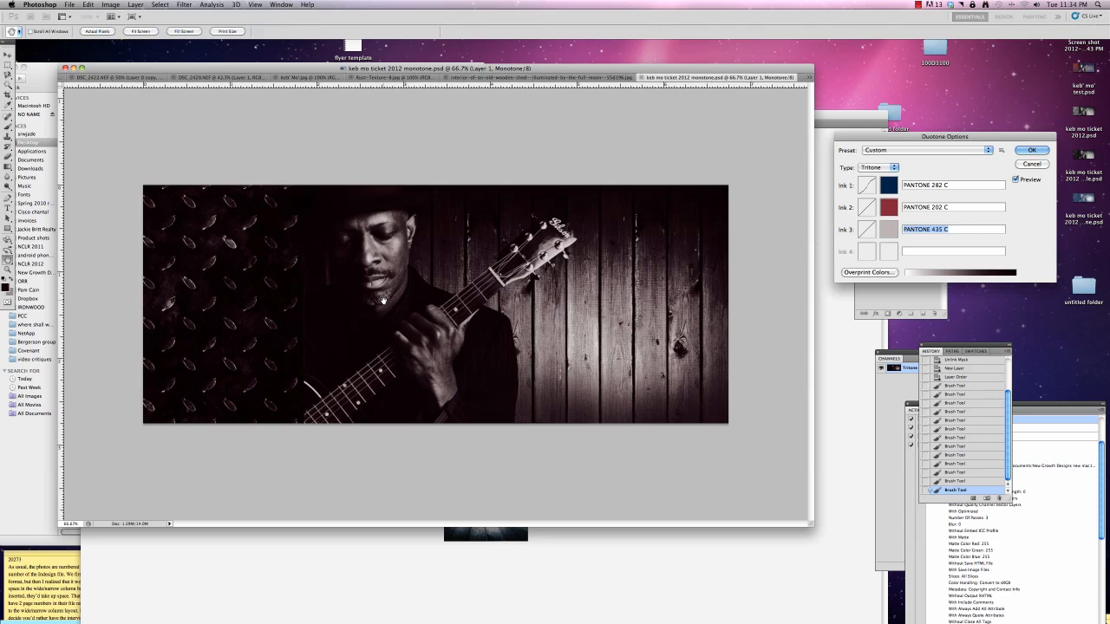
# Lower Ink 2's duotone curve to 18.8% at 50, 18.1% at 60 and 59.4% at 100, and apply the tritone
pyautogui.click(866, 210)
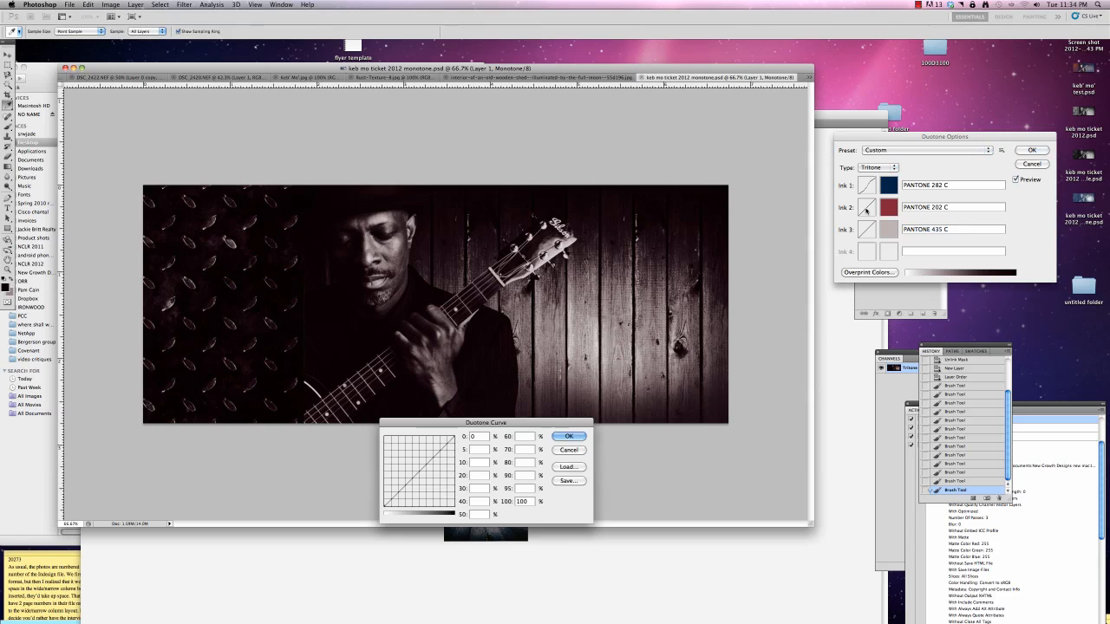
pyautogui.moveTo(453, 438); pyautogui.dragTo(430, 489)
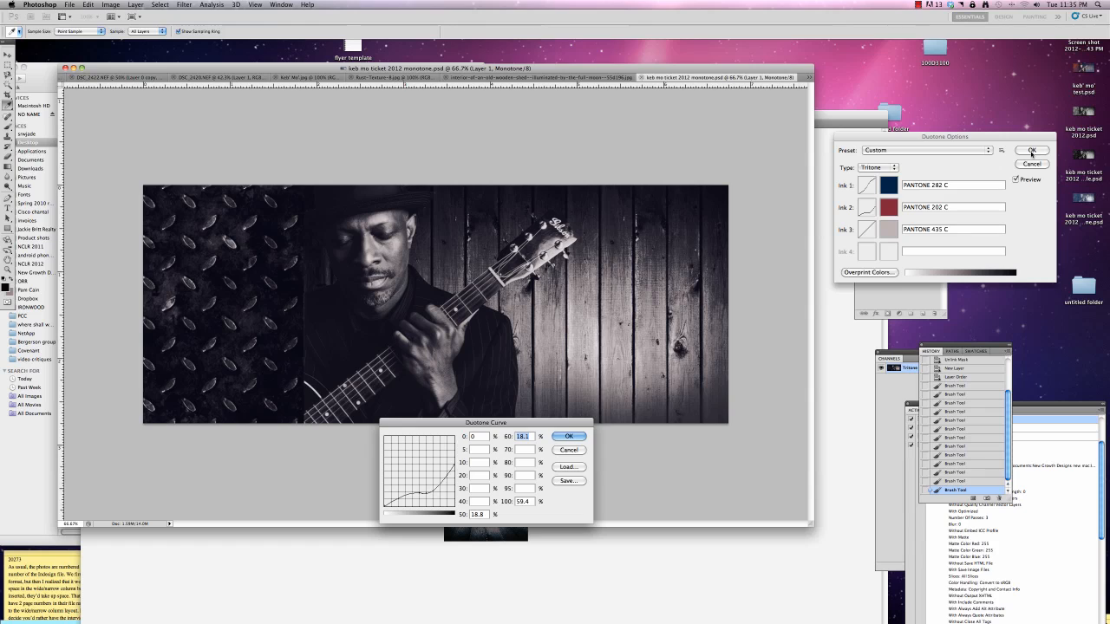
pyautogui.click(559, 438)
pyautogui.click(1031, 150)
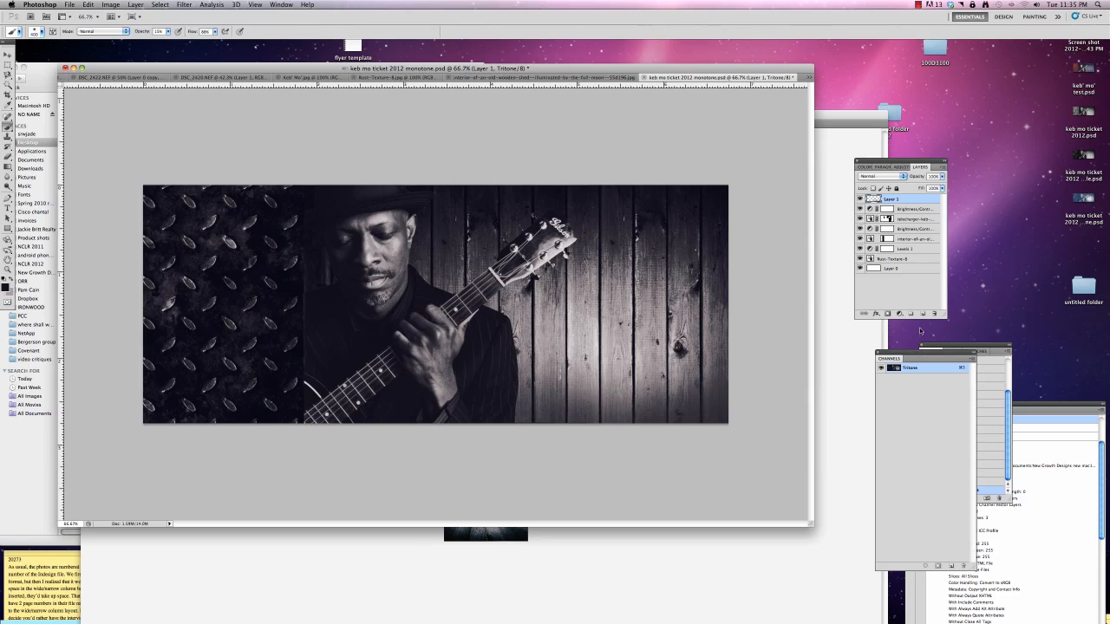
pyautogui.moveTo(920, 349); pyautogui.dragTo(839, 346)
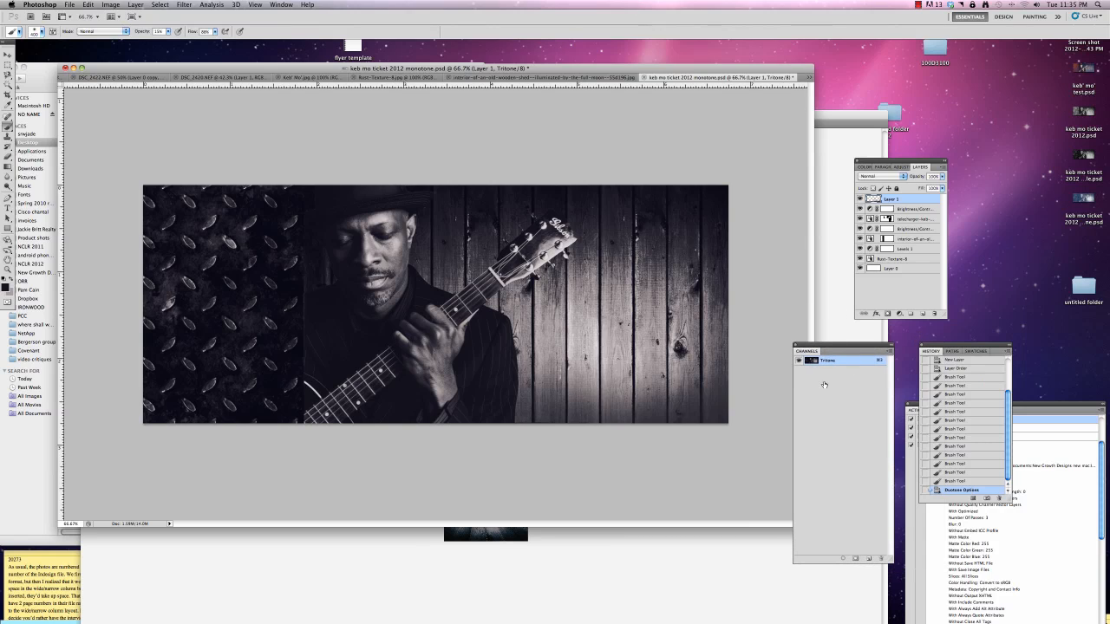
pyautogui.click(889, 352)
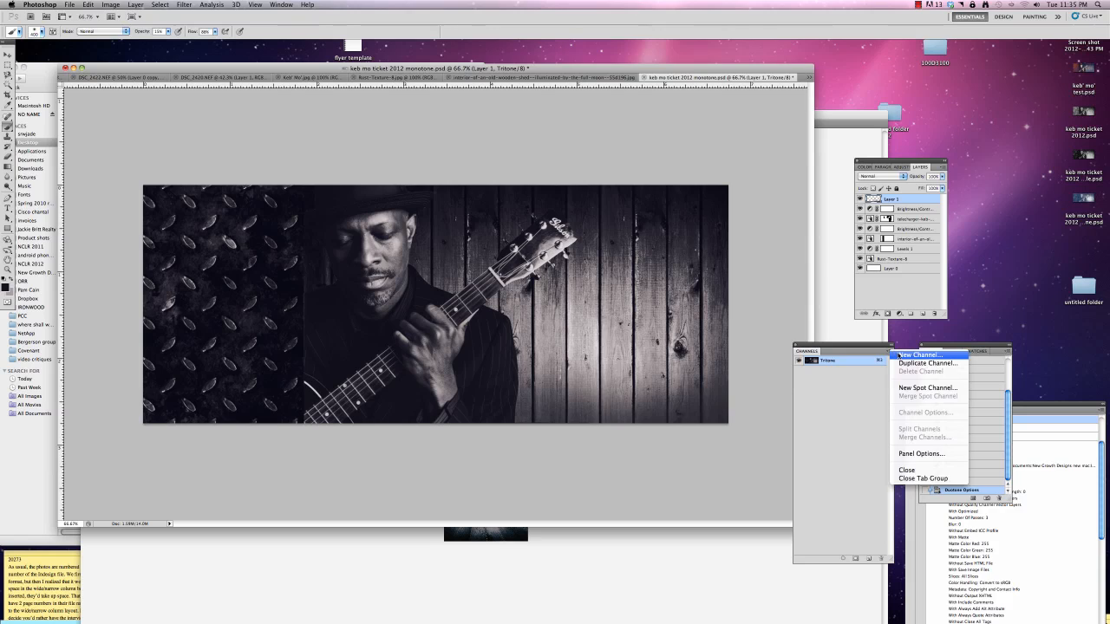
pyautogui.click(906, 355)
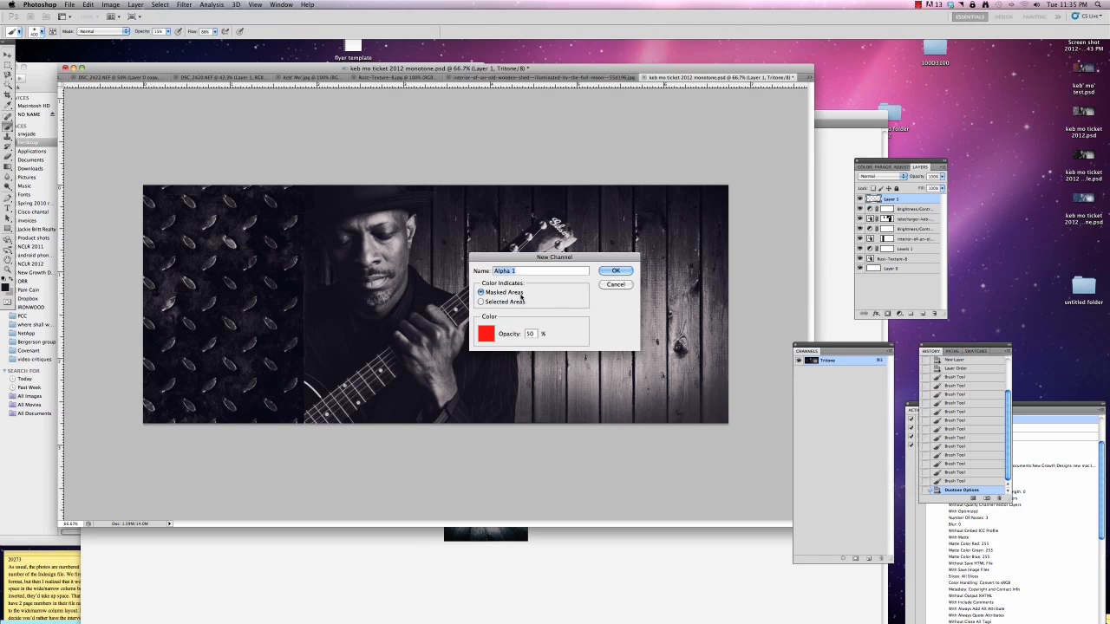
pyautogui.click(613, 286)
pyautogui.click(271, 540)
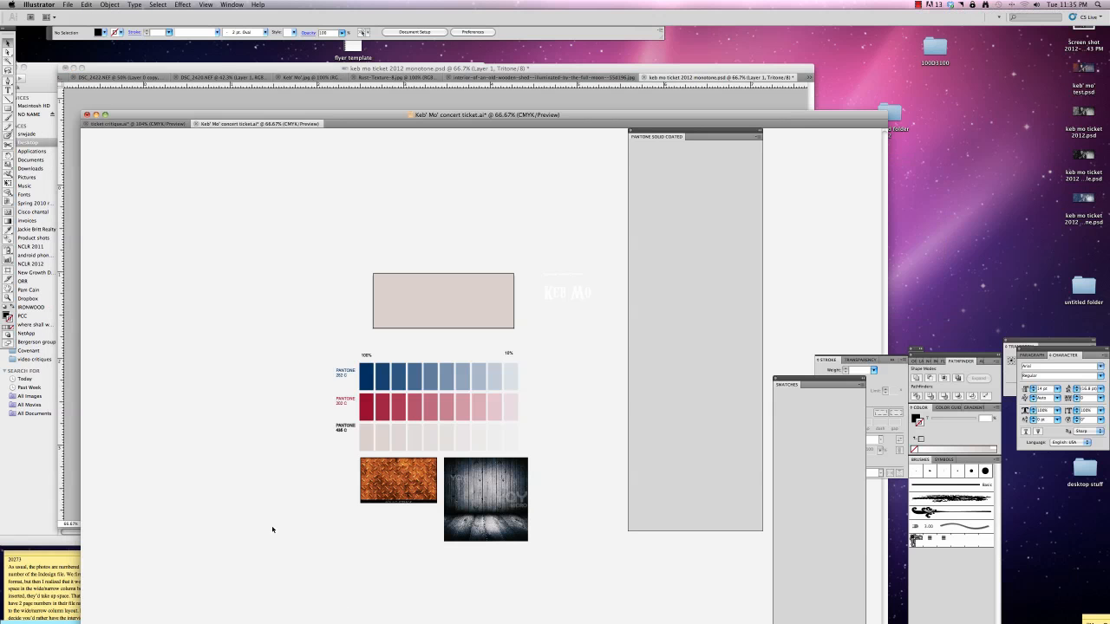
pyautogui.click(478, 99)
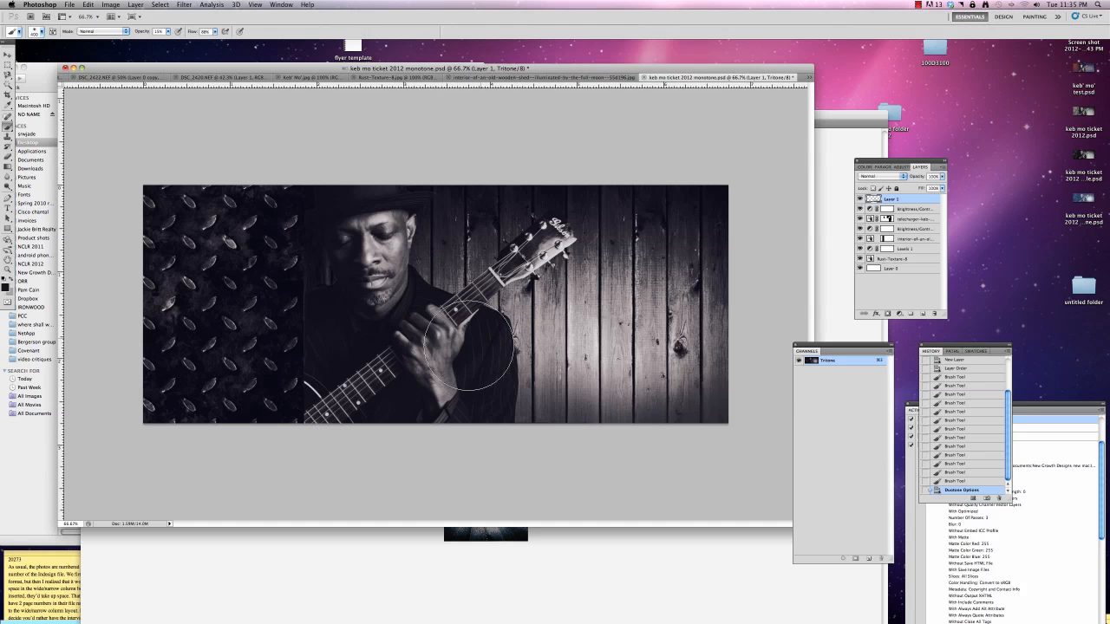
# Create a new channel, enter the name PMS 282C, and pick PANTONE 282 C from the PANTONE solid coated book as its color
pyautogui.click(889, 354)
pyautogui.click(902, 358)
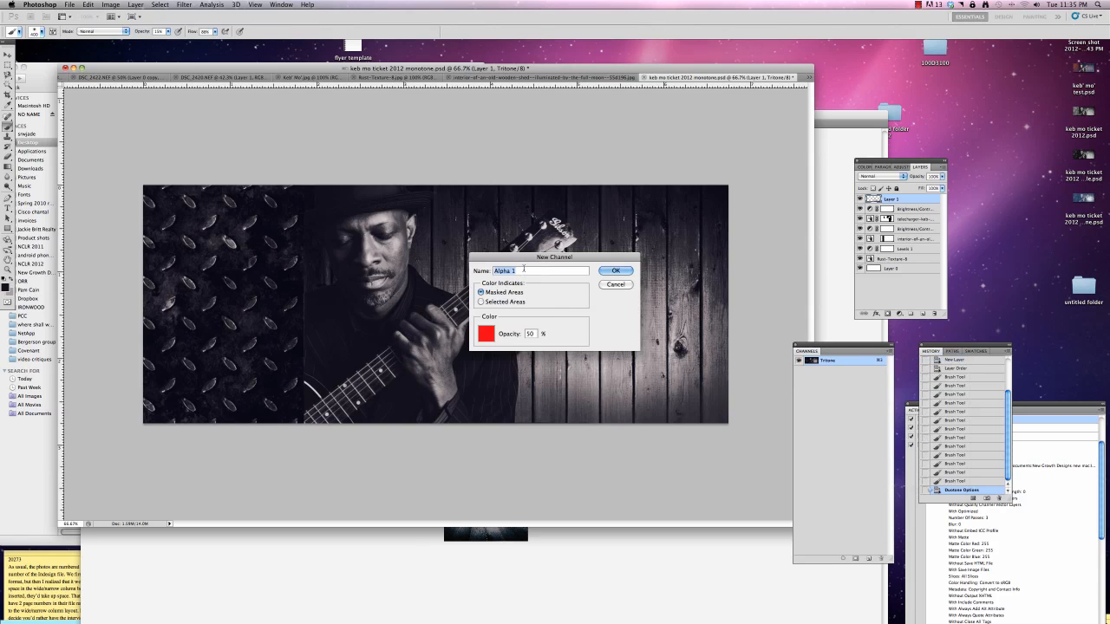
pyautogui.write('PMS 282C')
pyautogui.click(485, 333)
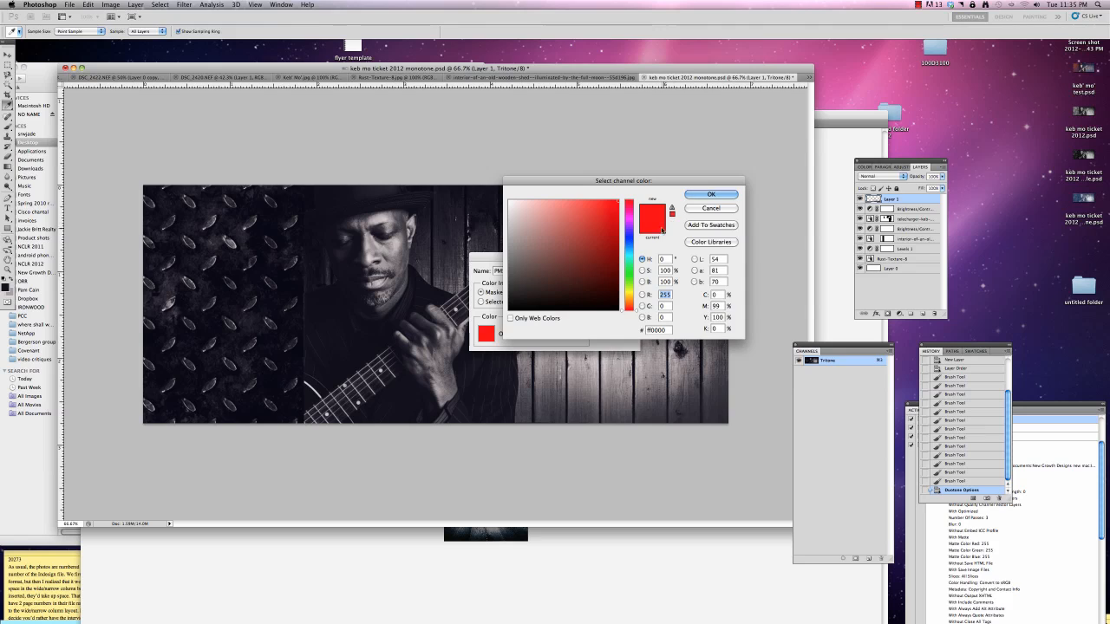
pyautogui.click(712, 242)
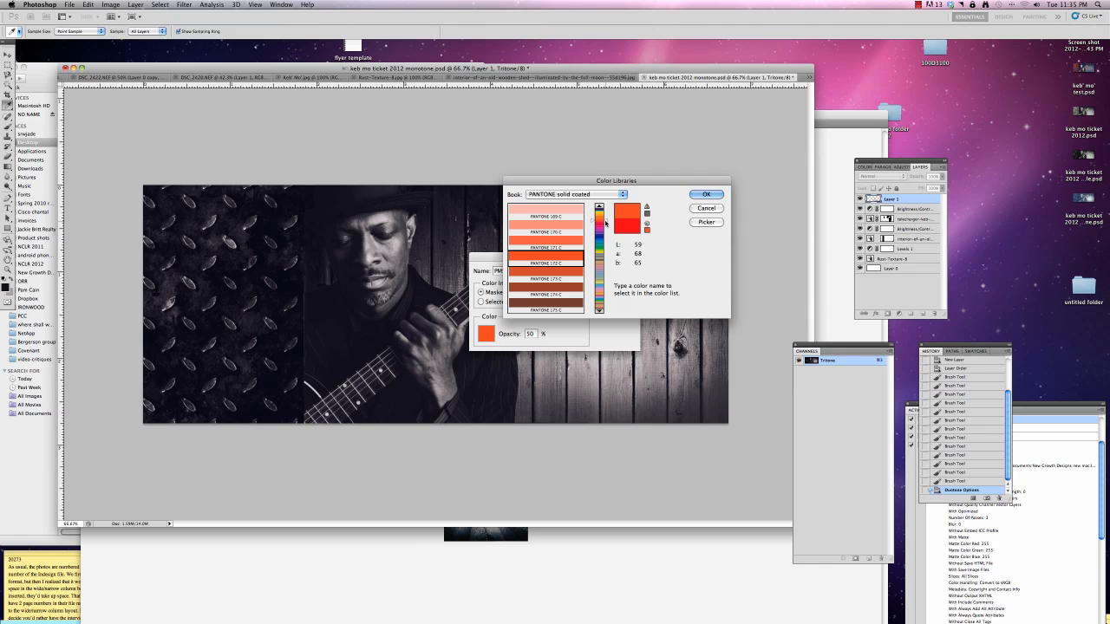
pyautogui.moveTo(604, 223); pyautogui.dragTo(607, 241)
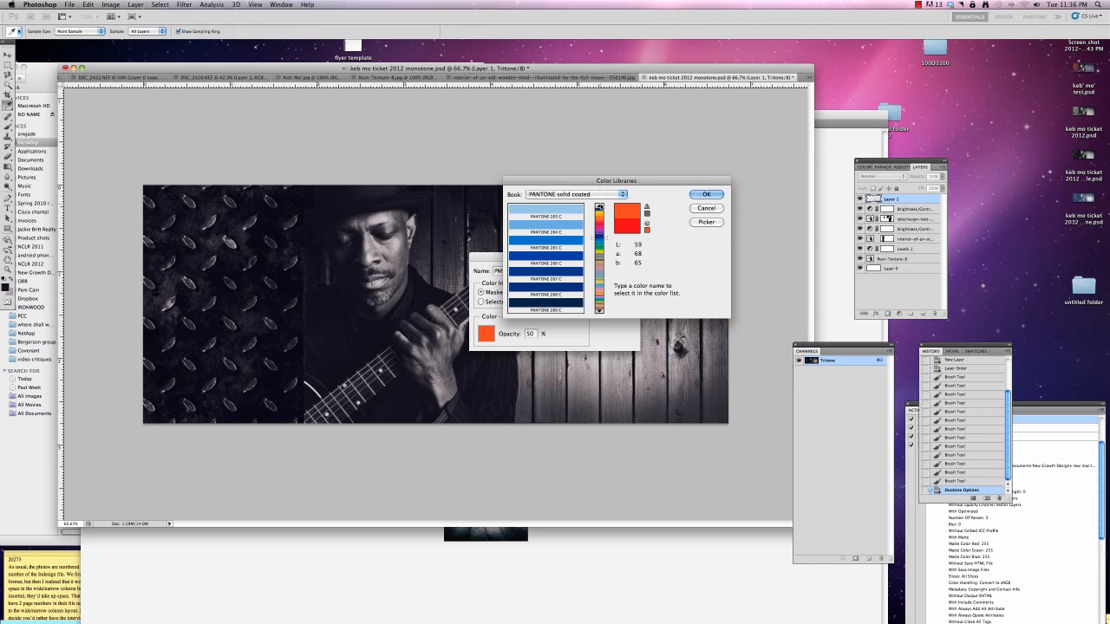
pyautogui.scroll(3, 546, 247)
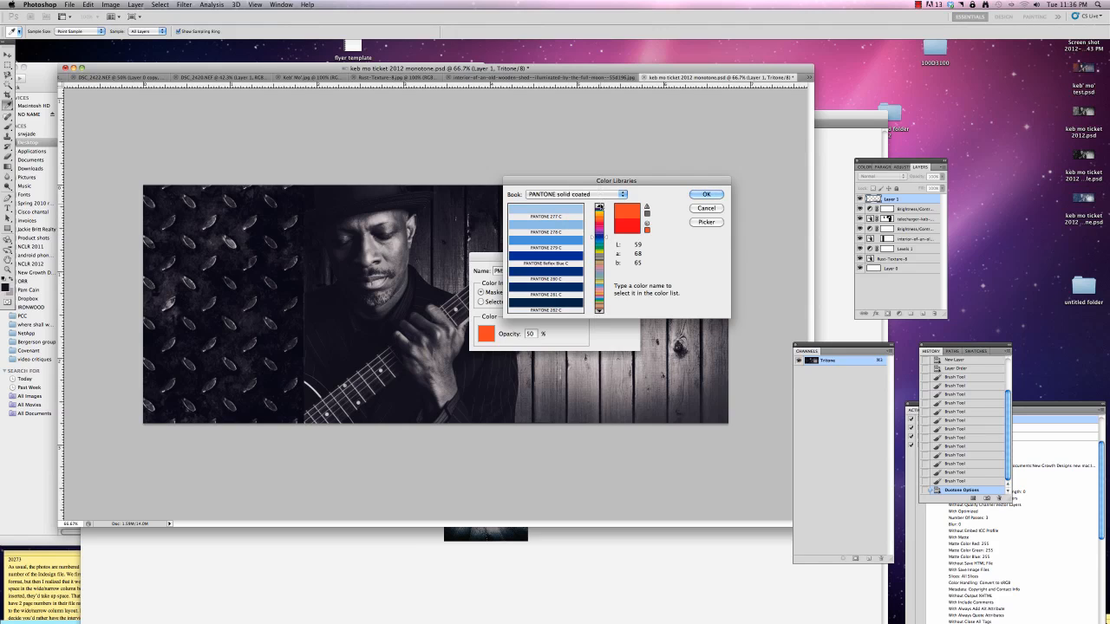
pyautogui.click(550, 302)
pyautogui.click(704, 195)
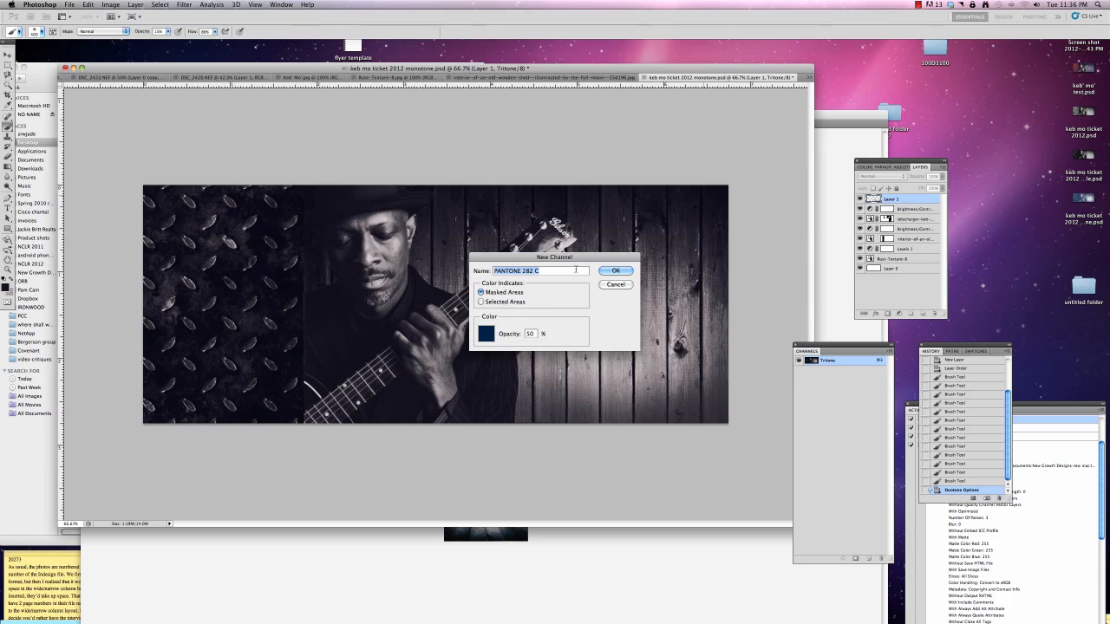
pyautogui.click(611, 271)
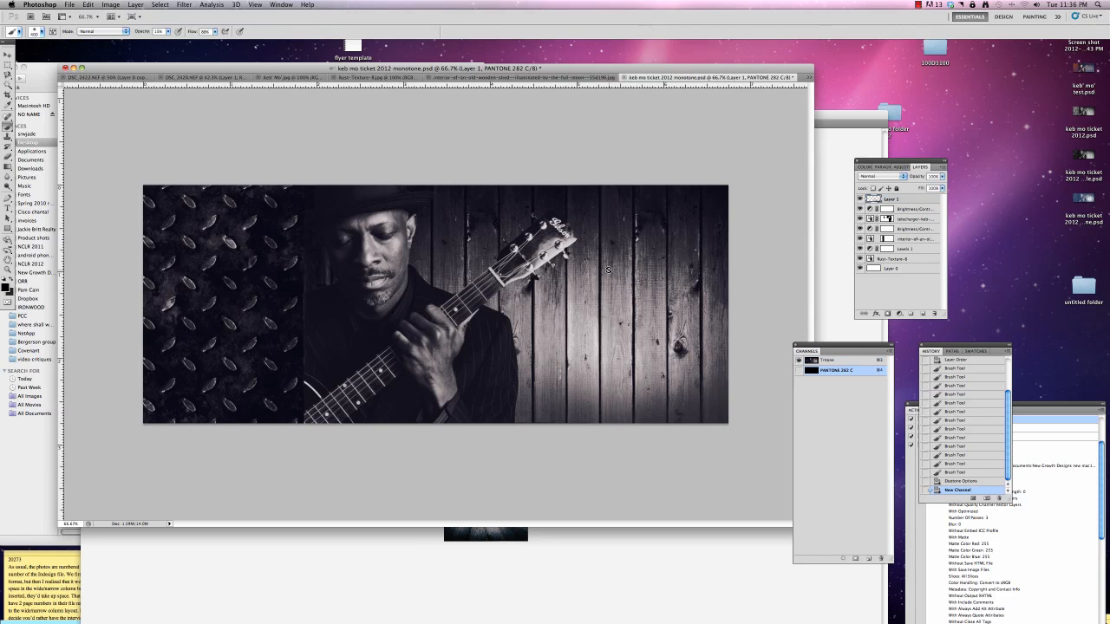
# Look up the second PANTONE color in Illustrator's swatch chart and return to Photoshop
pyautogui.click(888, 351)
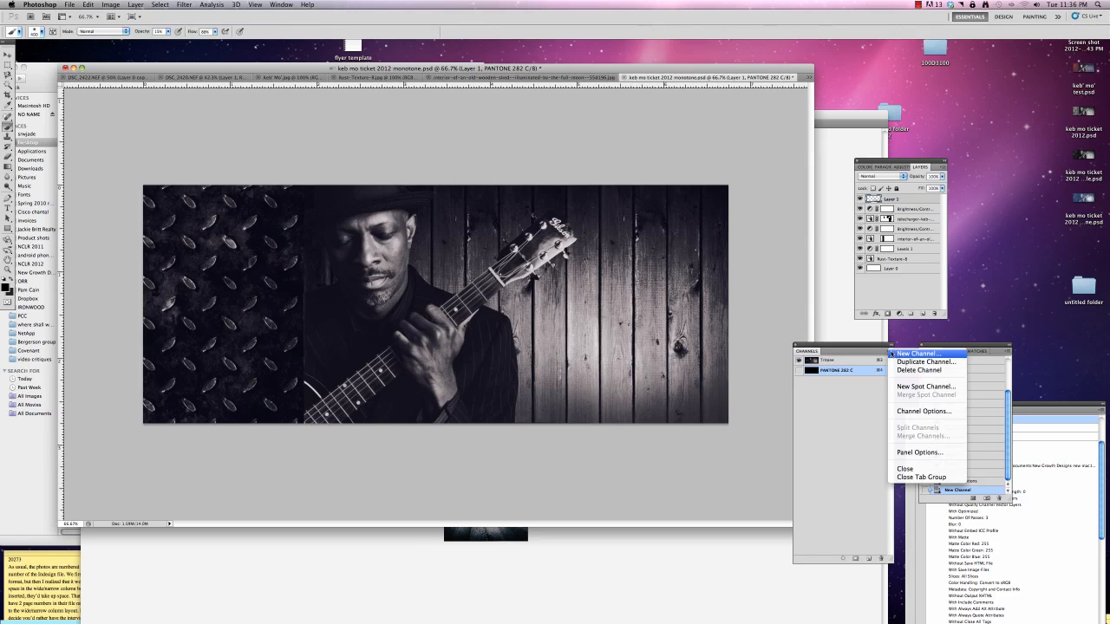
pyautogui.click(902, 363)
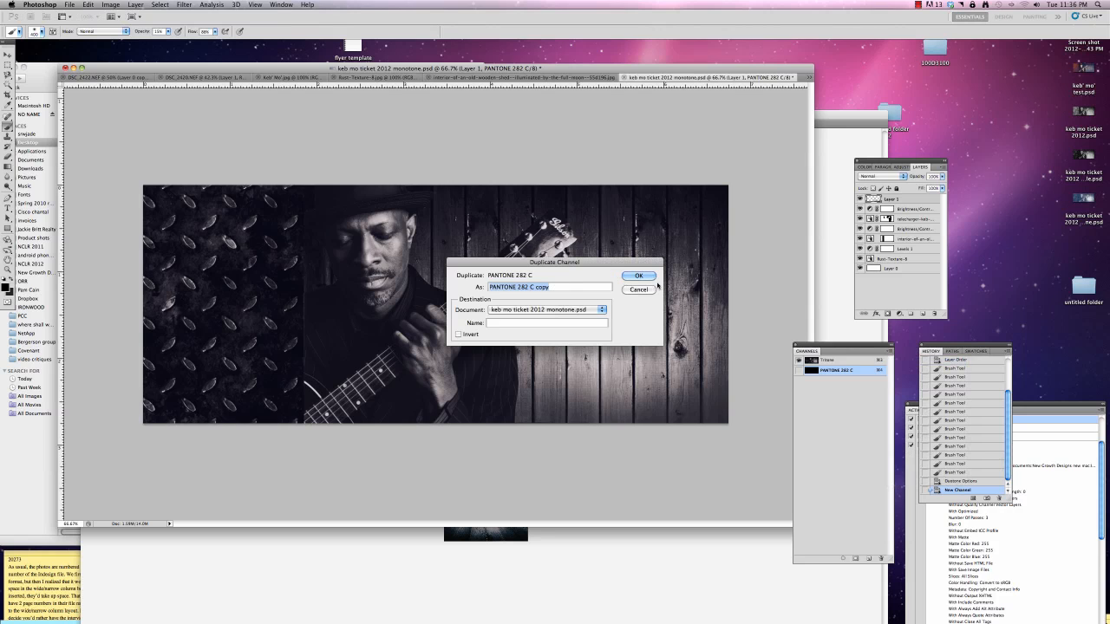
pyautogui.press('Return')
pyautogui.press('super+Tab')
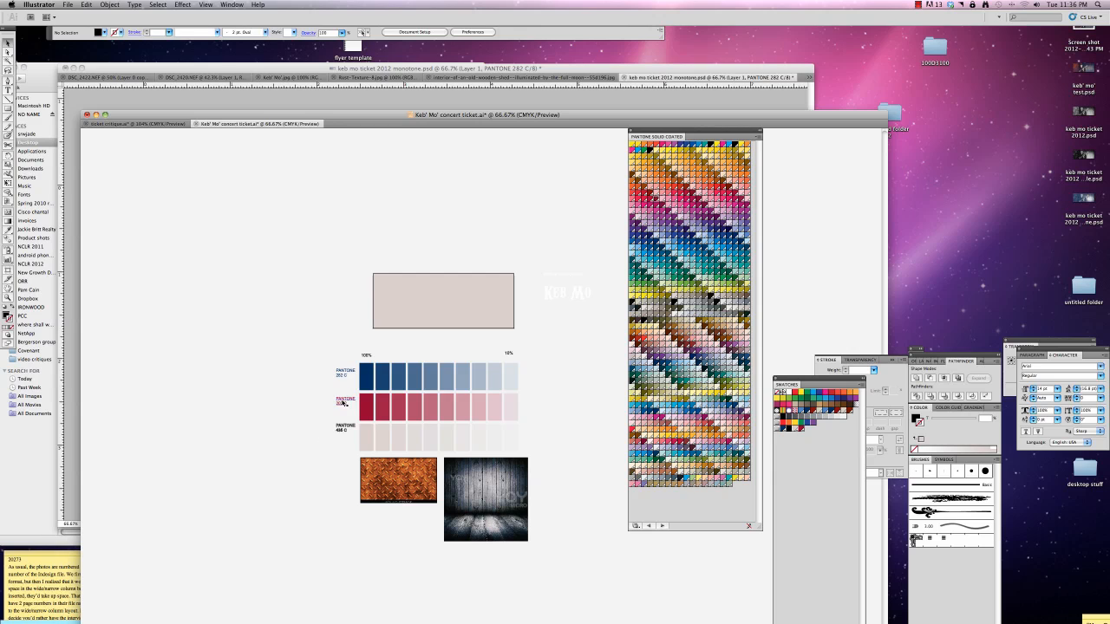
pyautogui.press('super+Tab')
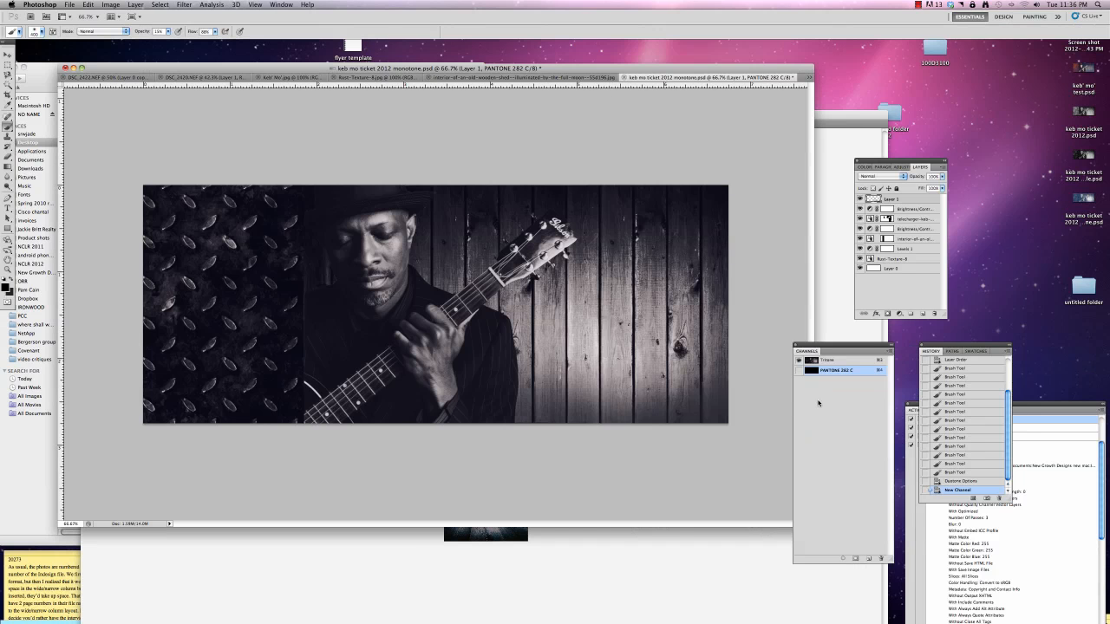
# Duplicate the PANTONE 282 C channel within the same document under the name PANTONE 202 C
pyautogui.click(888, 352)
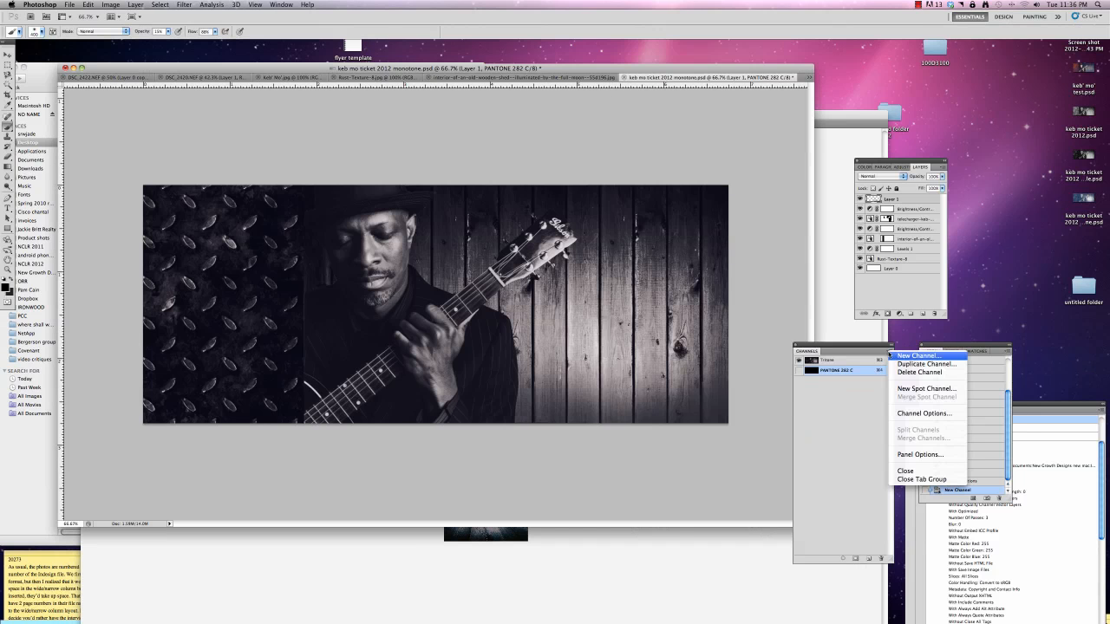
pyautogui.click(911, 362)
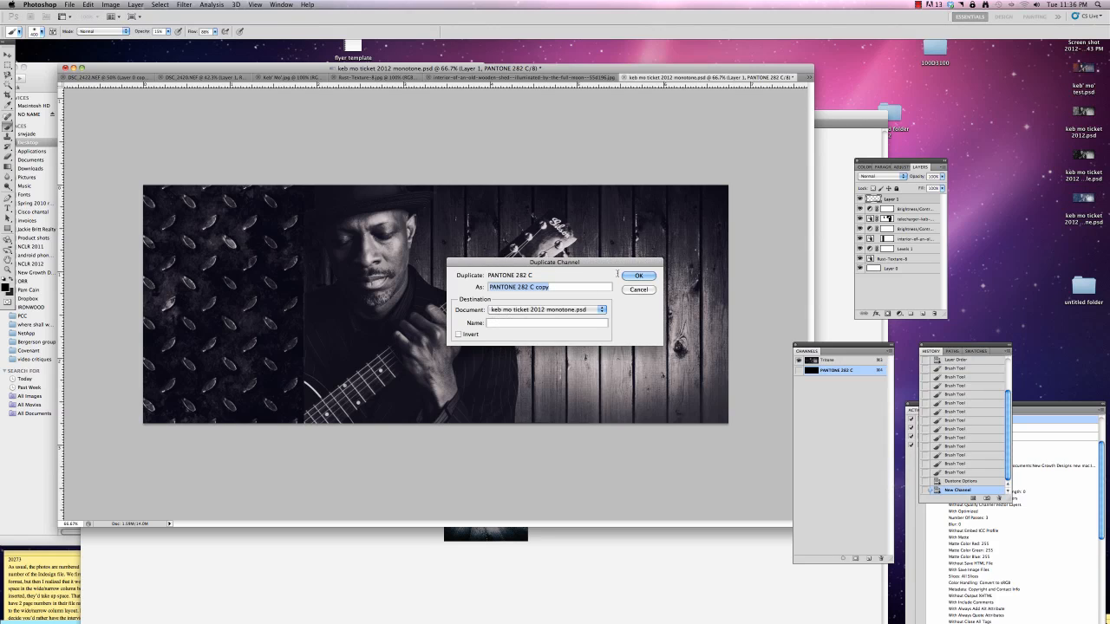
pyautogui.click(524, 287)
pyautogui.moveTo(533, 287); pyautogui.dragTo(550, 287)
pyautogui.press('BackSpace')
pyautogui.press('Return')
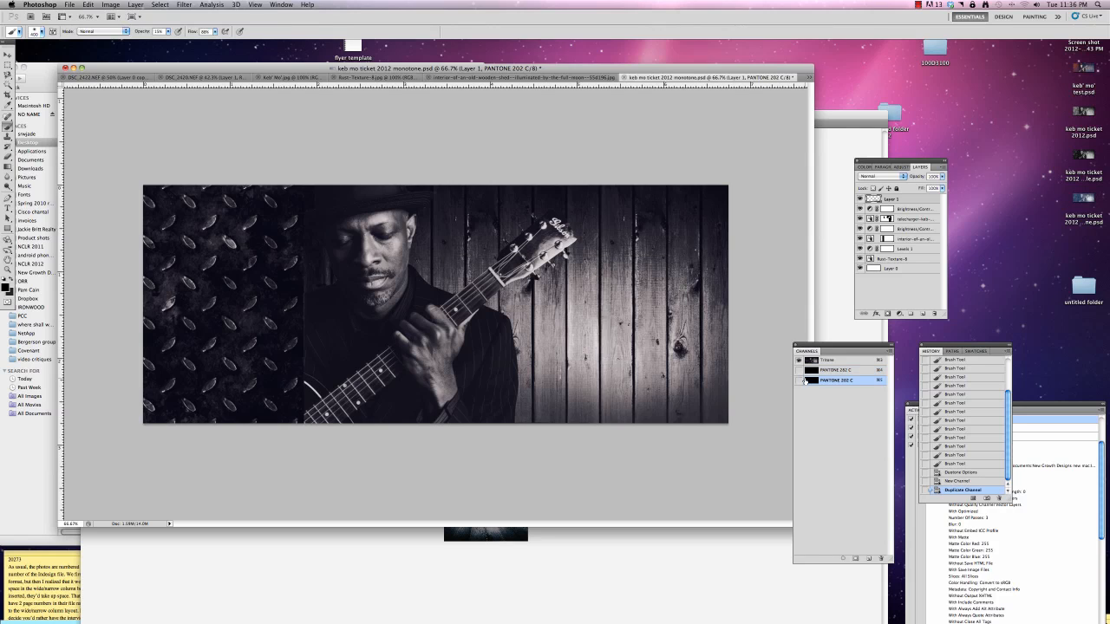
# Set the duplicated channel's color to PANTONE 202 C from the PANTONE solid coated book
pyautogui.doubleClick(806, 383)
pyautogui.click(484, 345)
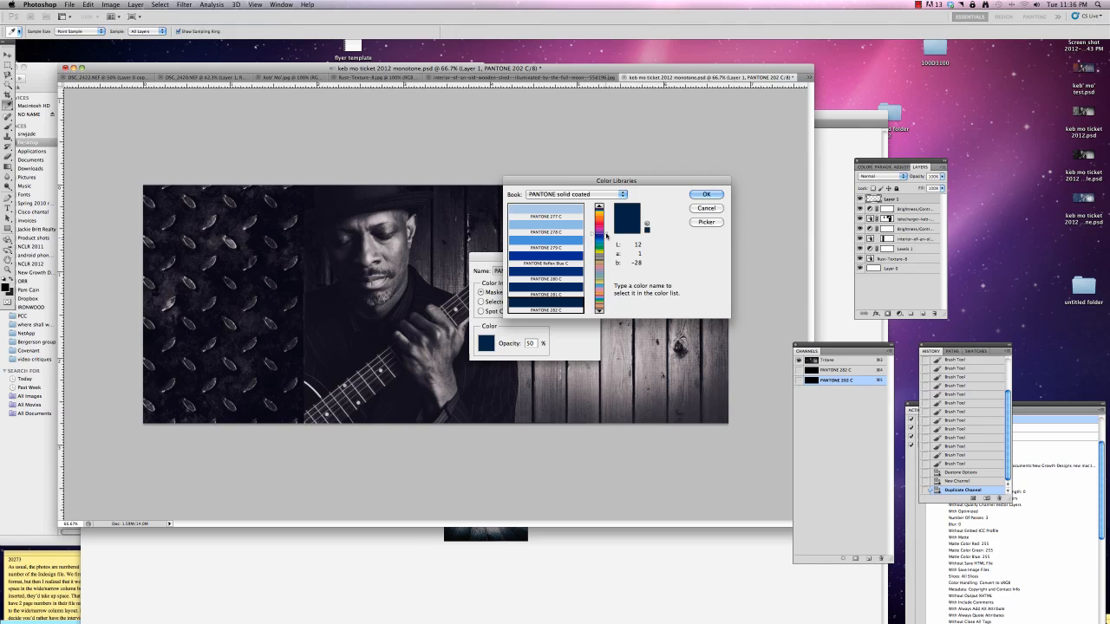
pyautogui.click(606, 236)
pyautogui.click(606, 230)
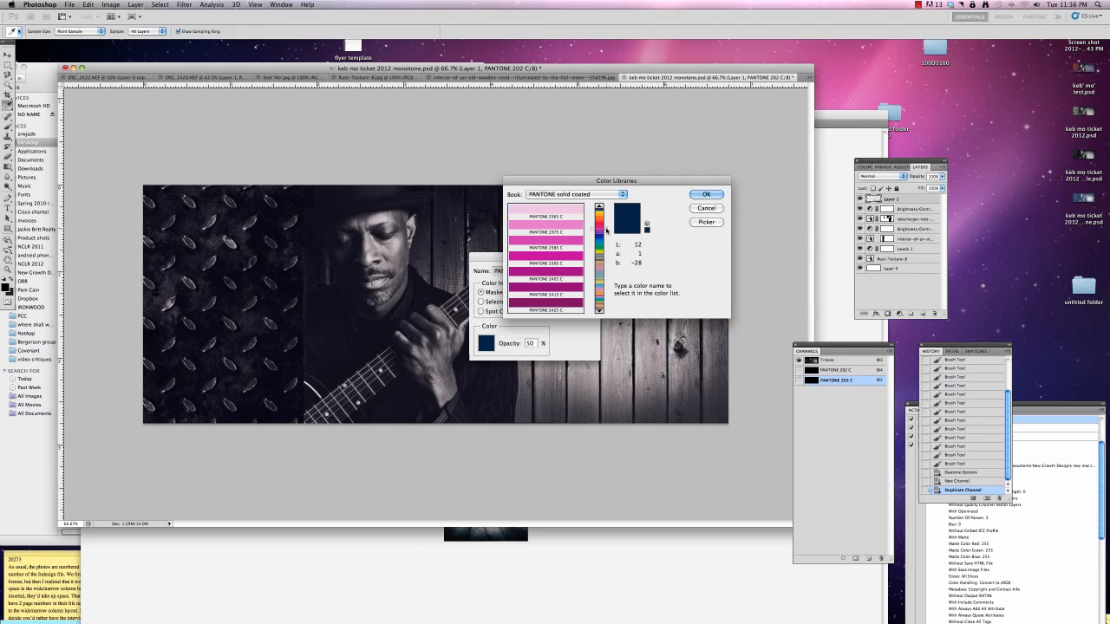
pyautogui.click(605, 208)
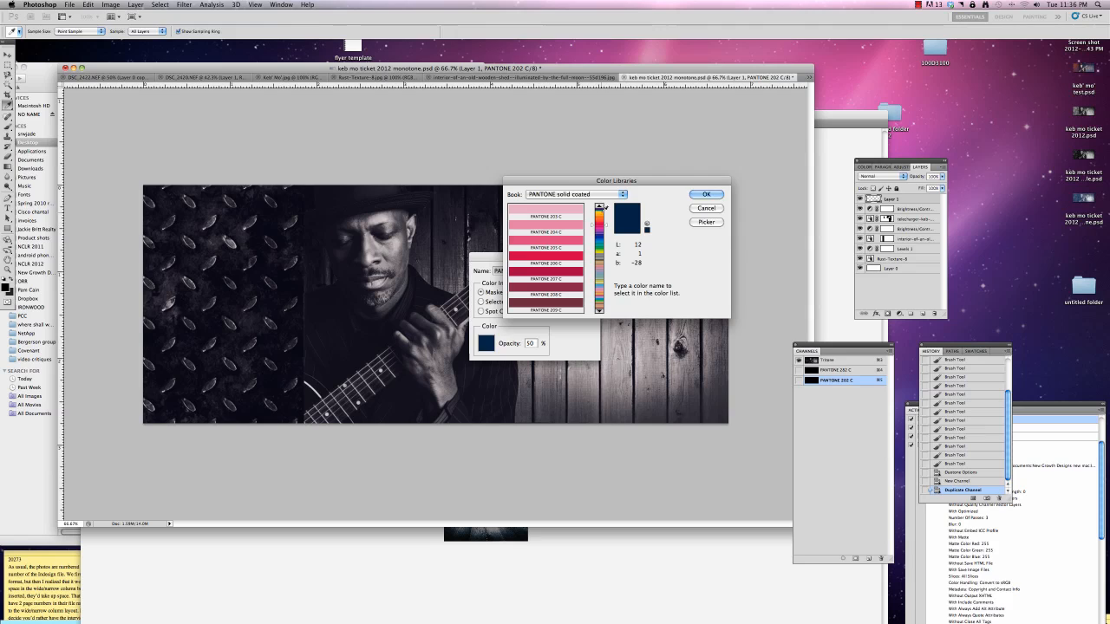
pyautogui.click(605, 207)
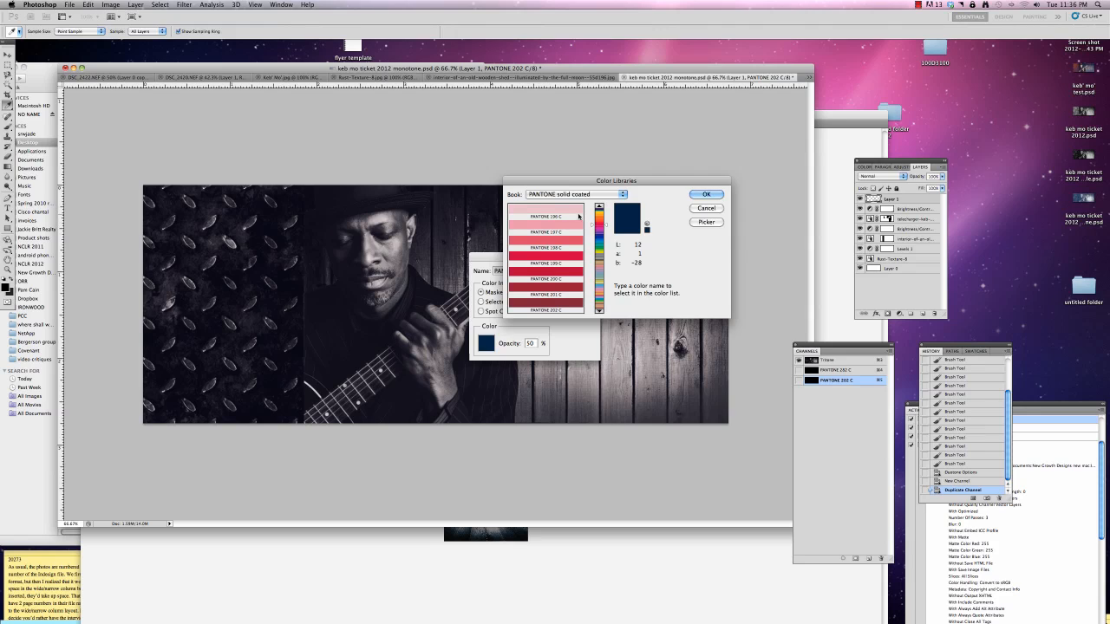
pyautogui.click(559, 303)
pyautogui.click(704, 194)
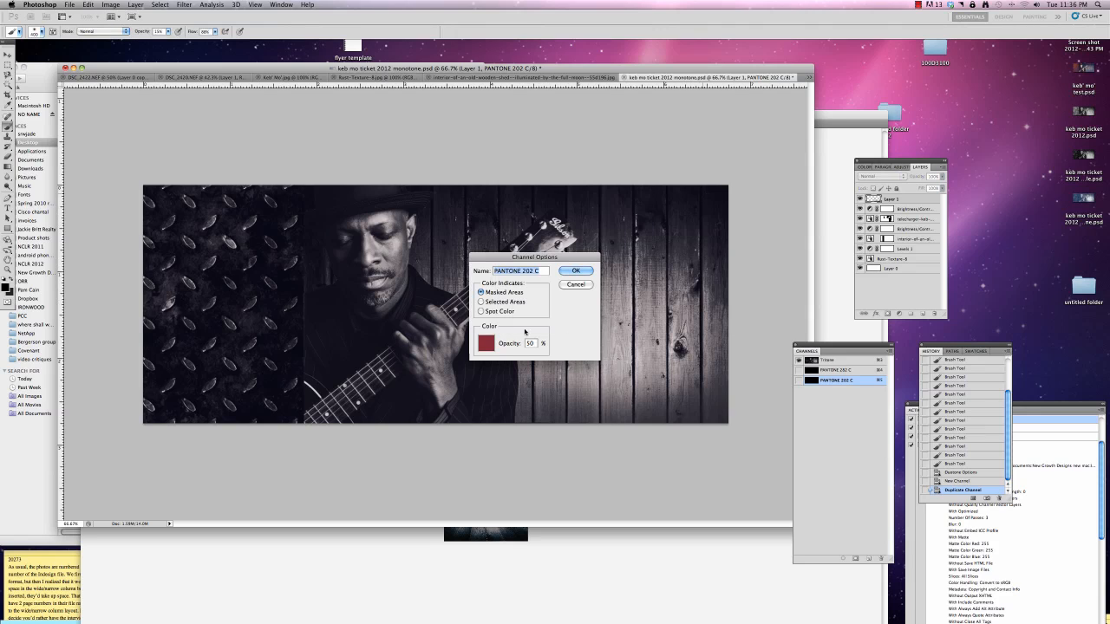
pyautogui.click(575, 271)
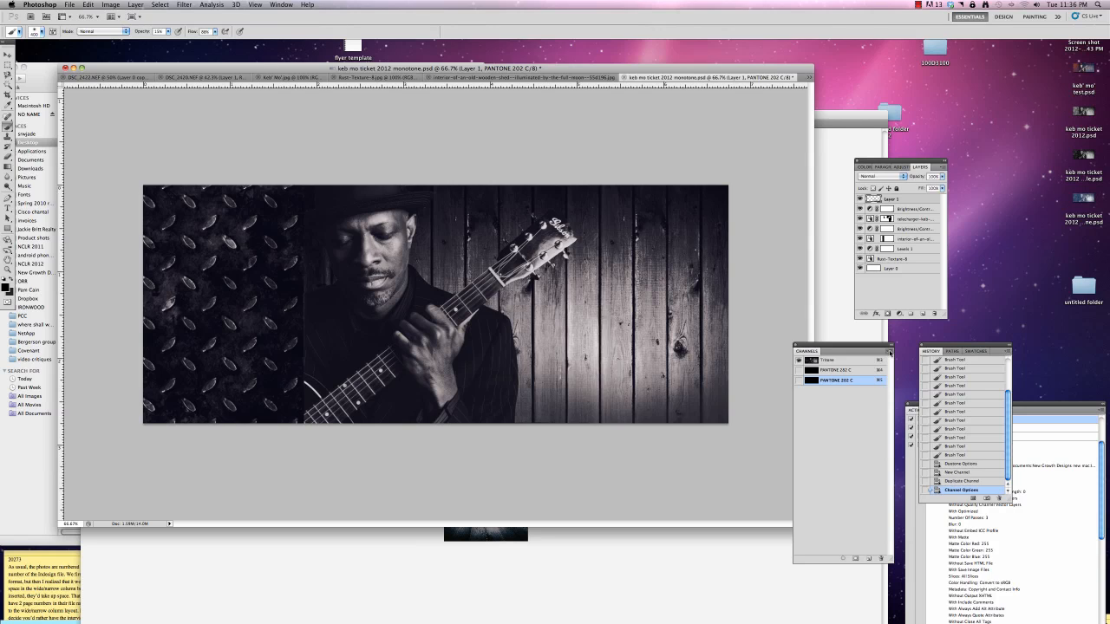
# Show the PANTONE 202 C overlay, compare it with and without the PANTONE 282 C overlay, and review the 202 C channel options
pyautogui.click(798, 381)
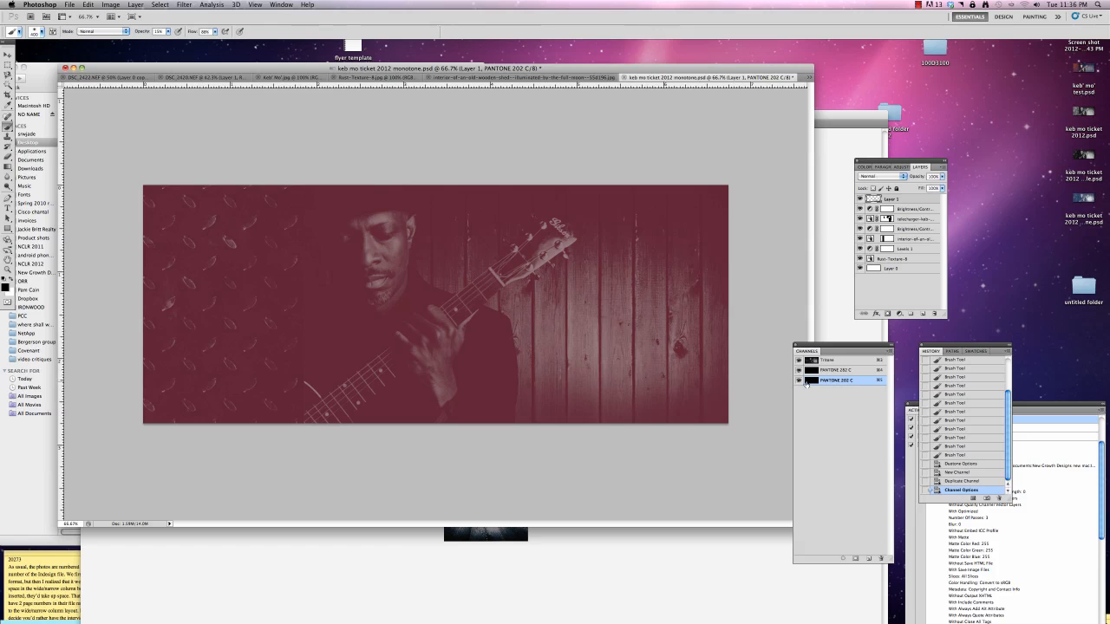
pyautogui.click(798, 371)
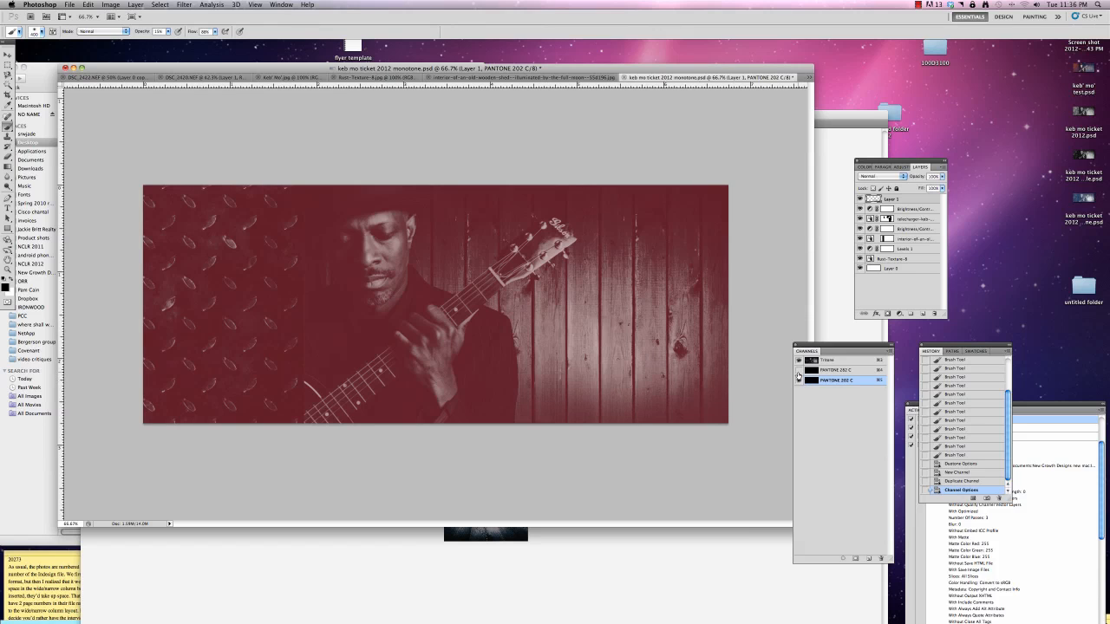
pyautogui.click(798, 371)
pyautogui.doubleClick(812, 383)
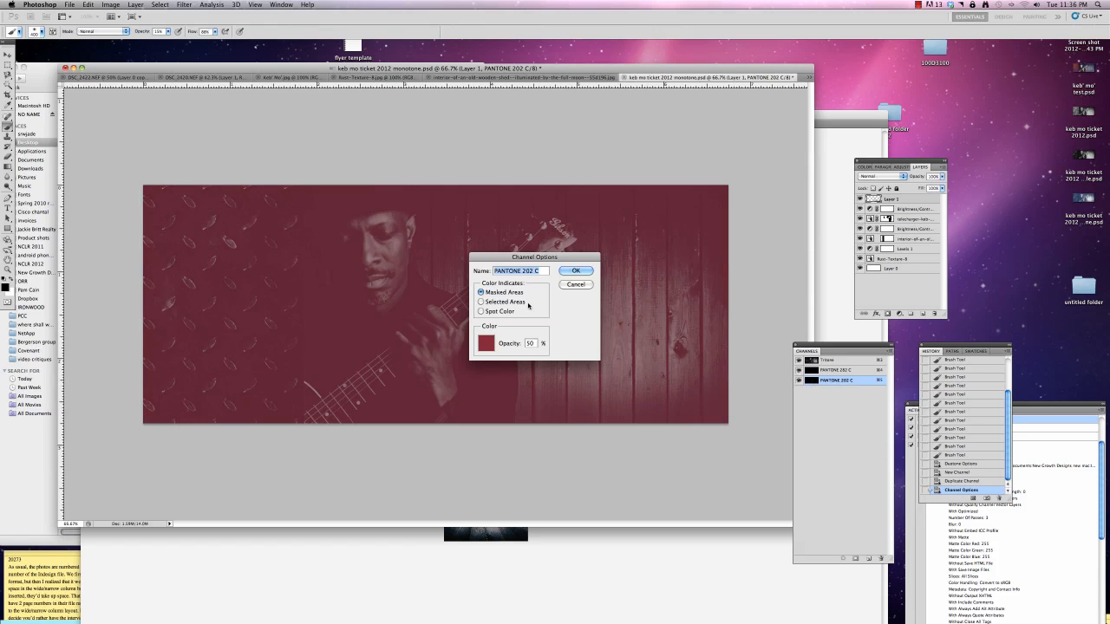
pyautogui.click(576, 269)
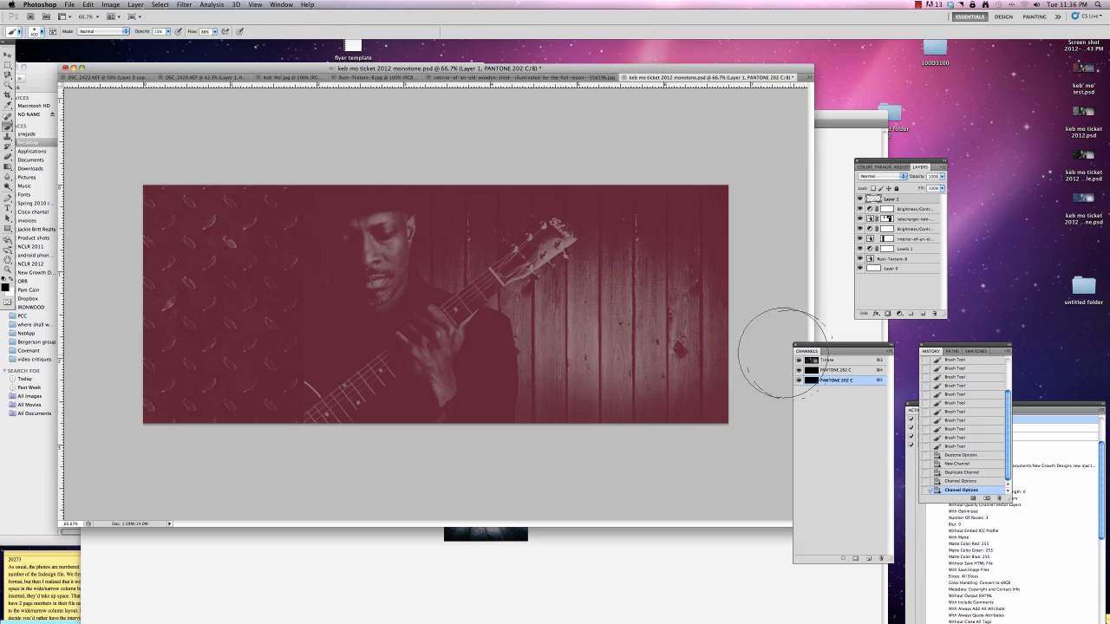
# Duplicate the PANTONE 202 C channel as PANTONE 435 C, switching briefly to Illustrator to move its window lower
pyautogui.click(889, 354)
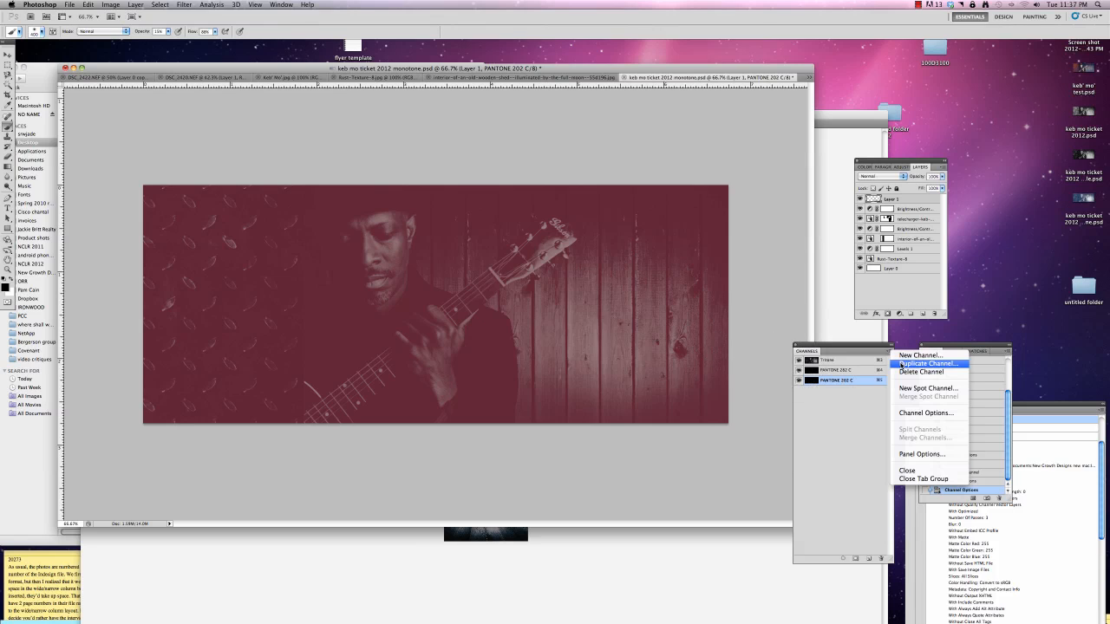
pyautogui.click(903, 364)
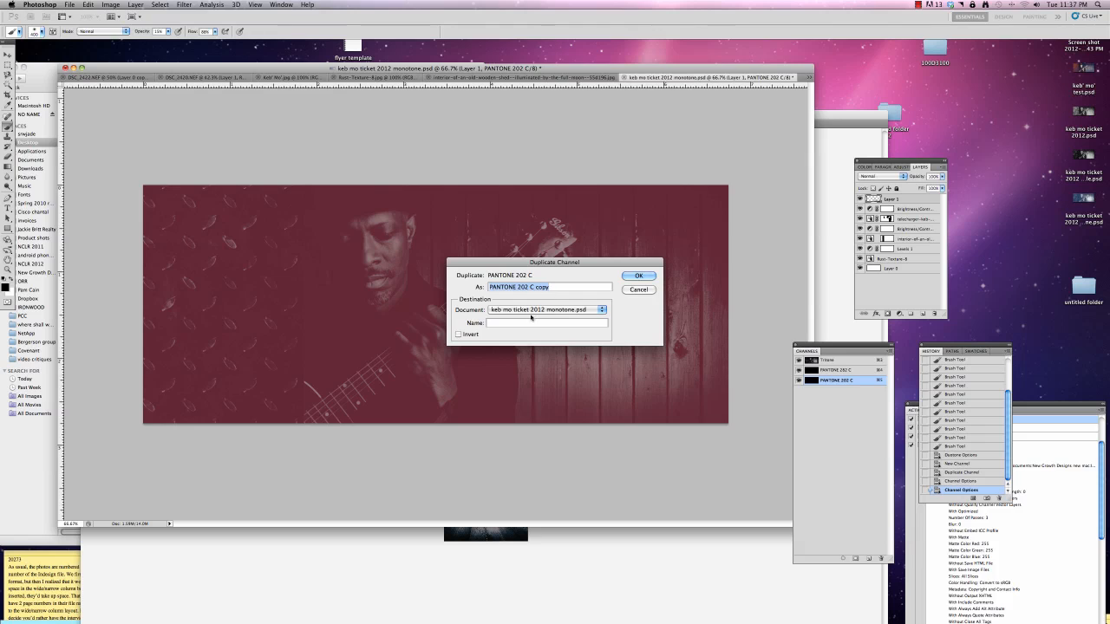
pyautogui.click(533, 583)
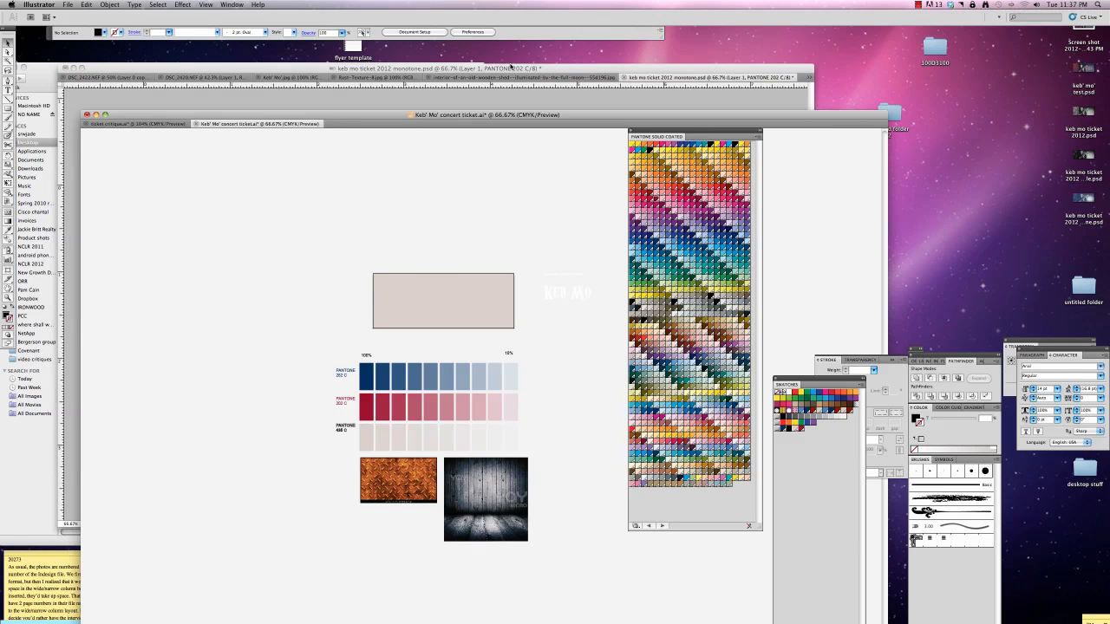
pyautogui.moveTo(532, 115); pyautogui.dragTo(498, 370)
pyautogui.click(509, 245)
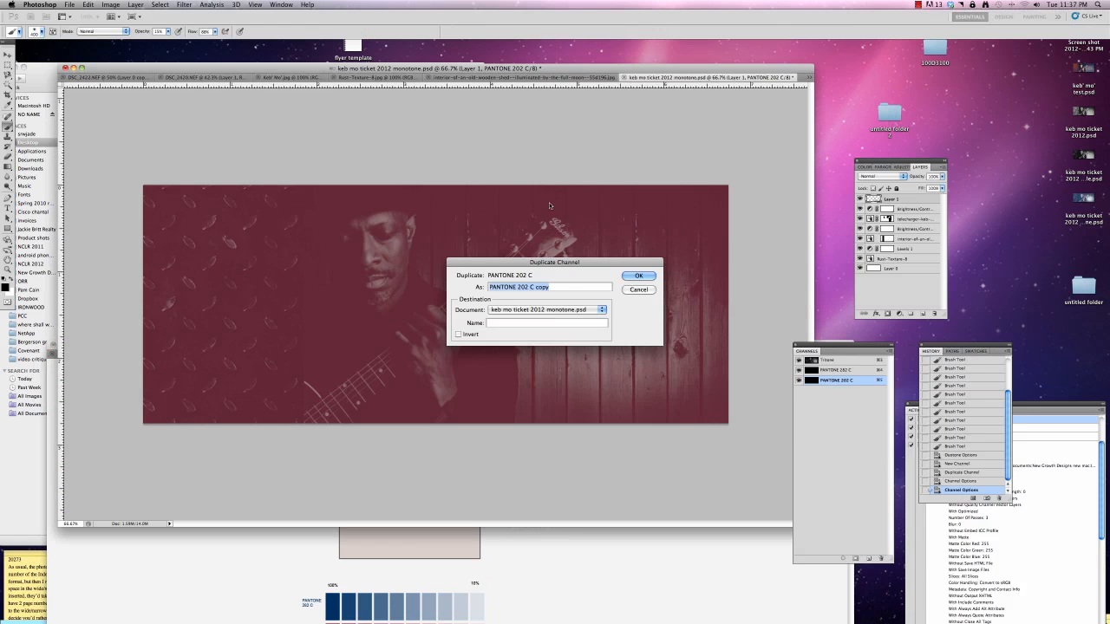
pyautogui.doubleClick(525, 286)
pyautogui.write('435')
pyautogui.moveTo(535, 288); pyautogui.dragTo(550, 287)
pyautogui.press('BackSpace')
pyautogui.click(638, 276)
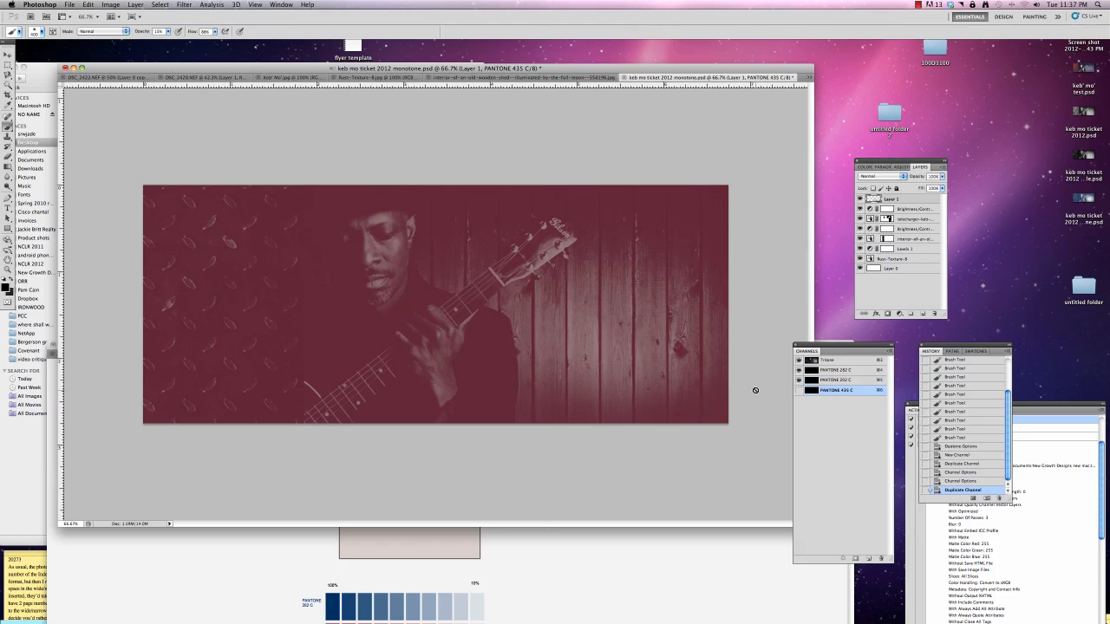
# Show the PANTONE 435 C channel and set its color to PANTONE 435 C from the PANTONE solid coated book
pyautogui.click(799, 392)
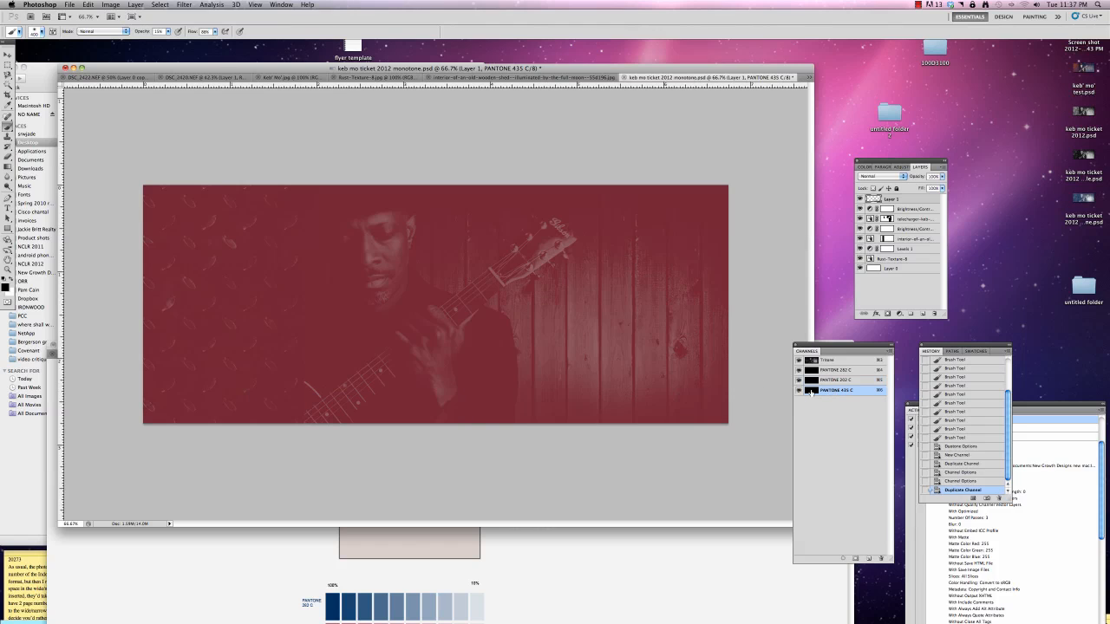
pyautogui.doubleClick(809, 392)
pyautogui.click(489, 345)
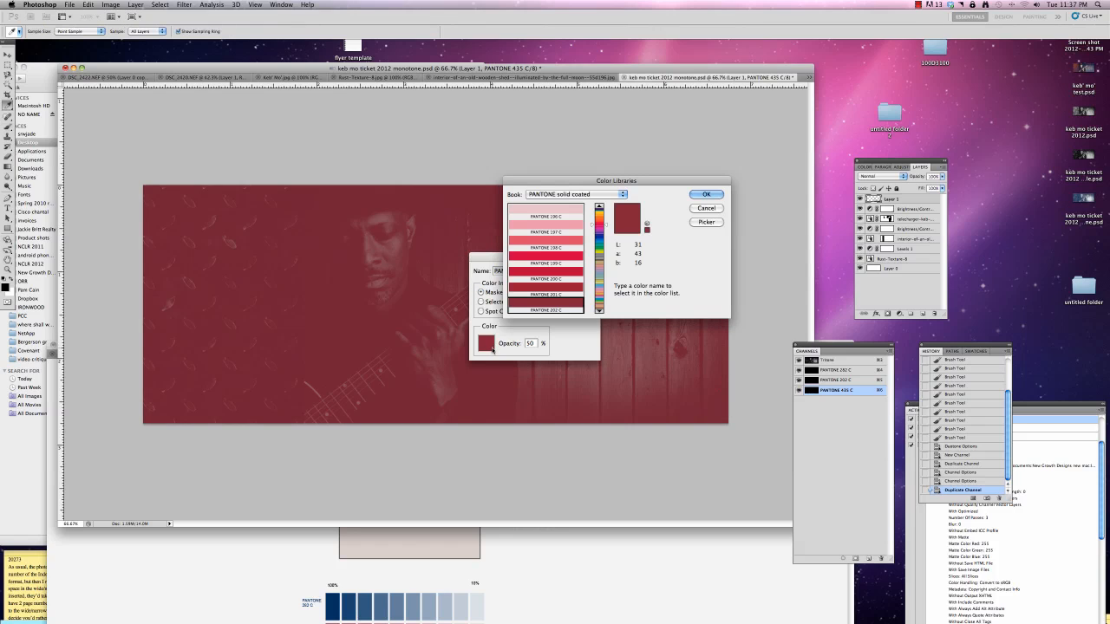
pyautogui.click(606, 257)
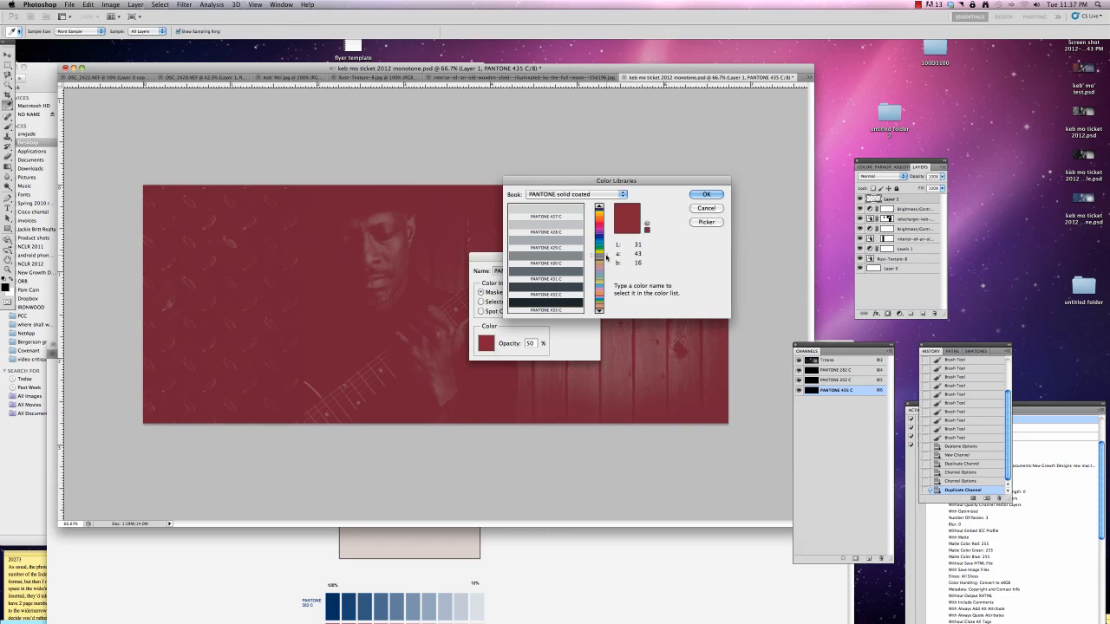
pyautogui.click(598, 311)
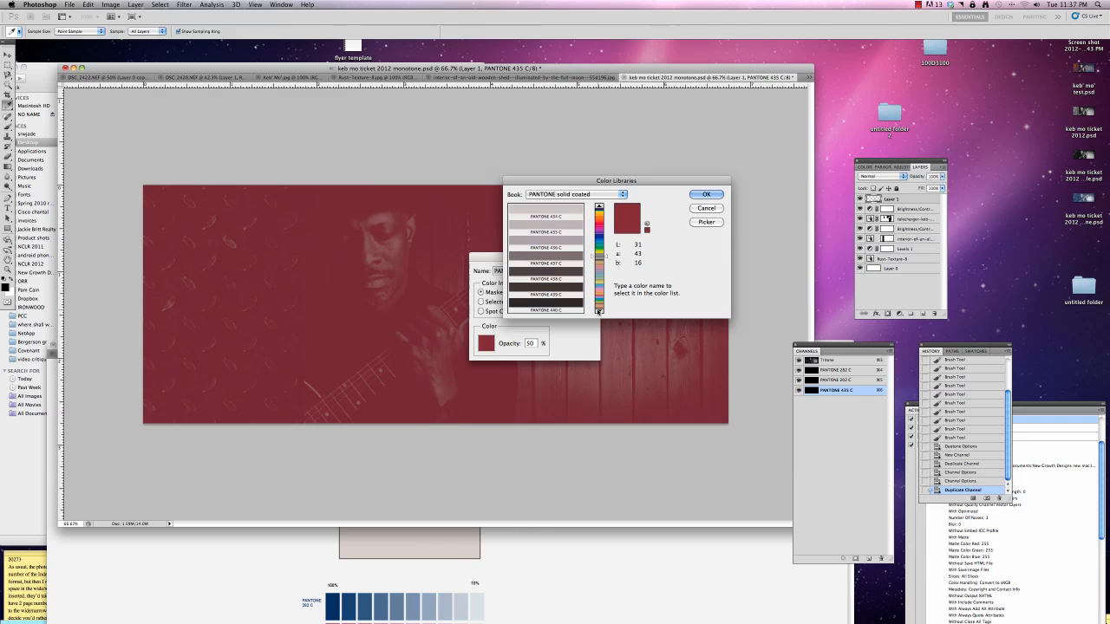
pyautogui.click(546, 227)
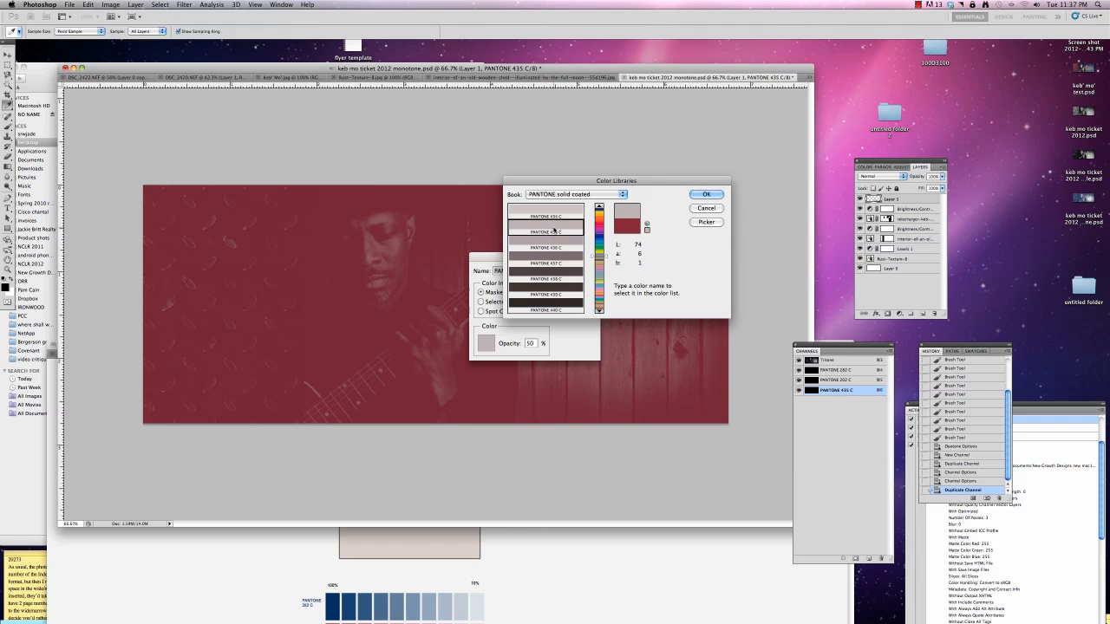
pyautogui.click(705, 196)
pyautogui.click(581, 270)
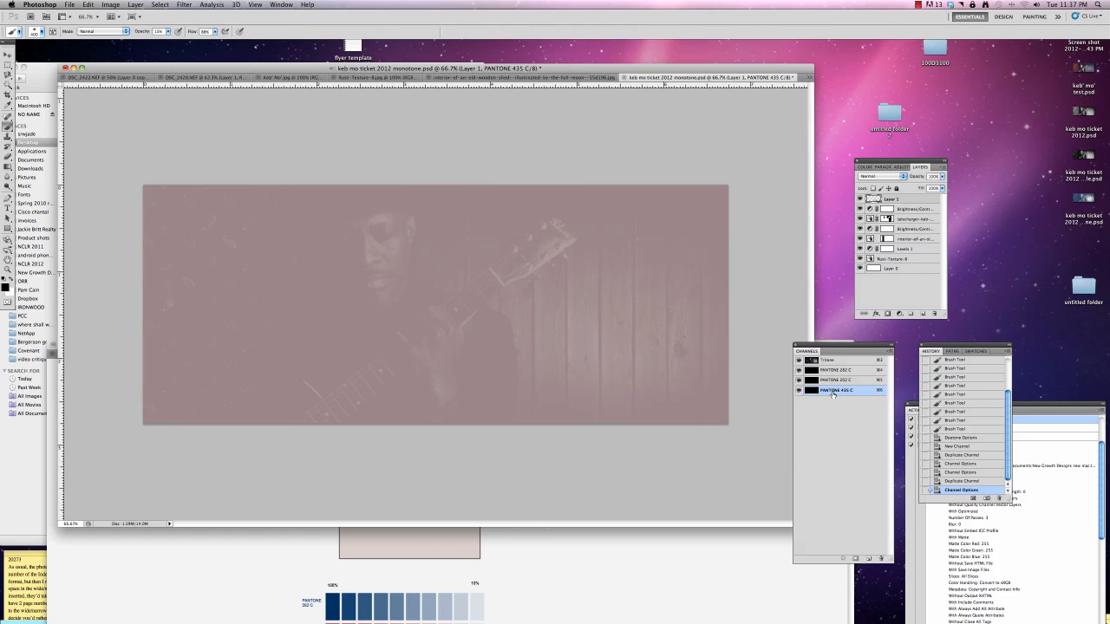
# Hide the PANTONE 435 C and 202 C channel overlays, keeping only PANTONE 282 C shown over the tritone
pyautogui.click(800, 390)
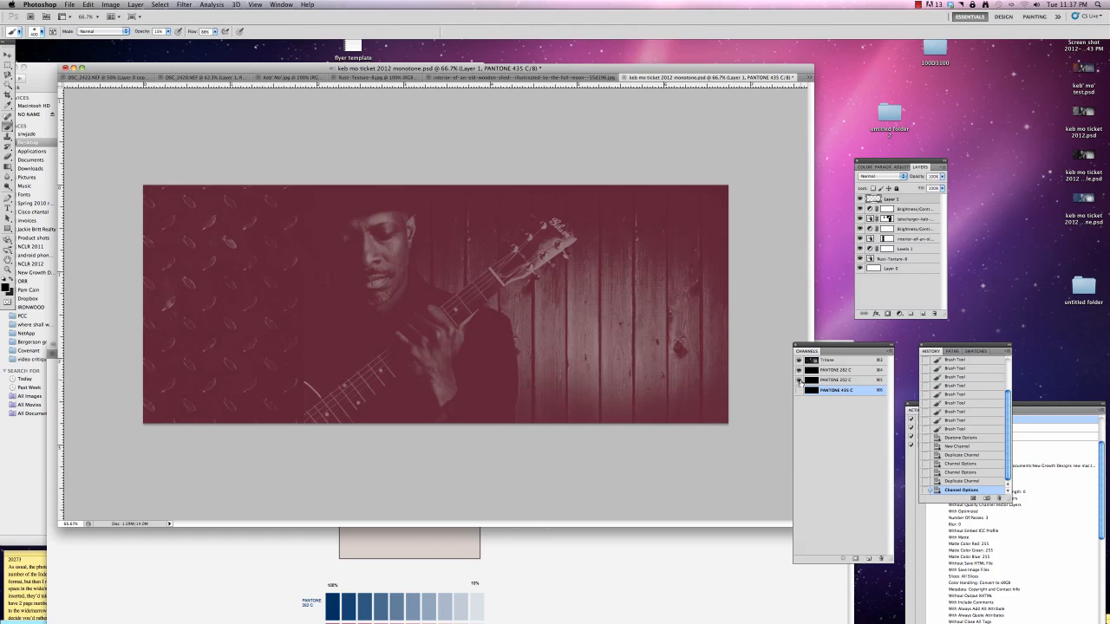
pyautogui.click(799, 380)
pyautogui.click(800, 370)
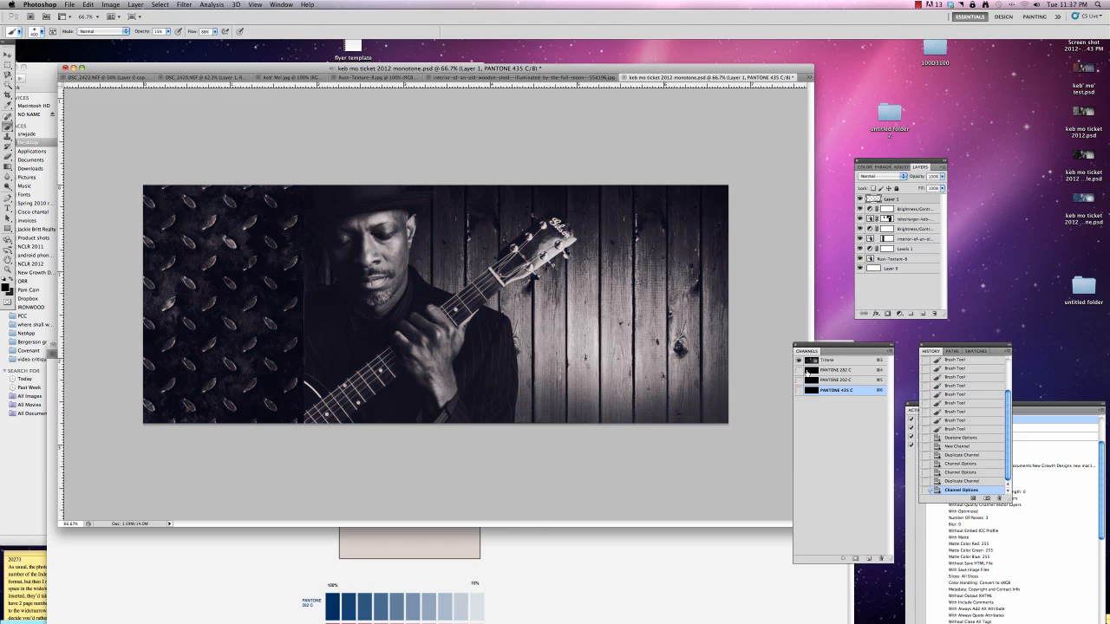
pyautogui.click(800, 380)
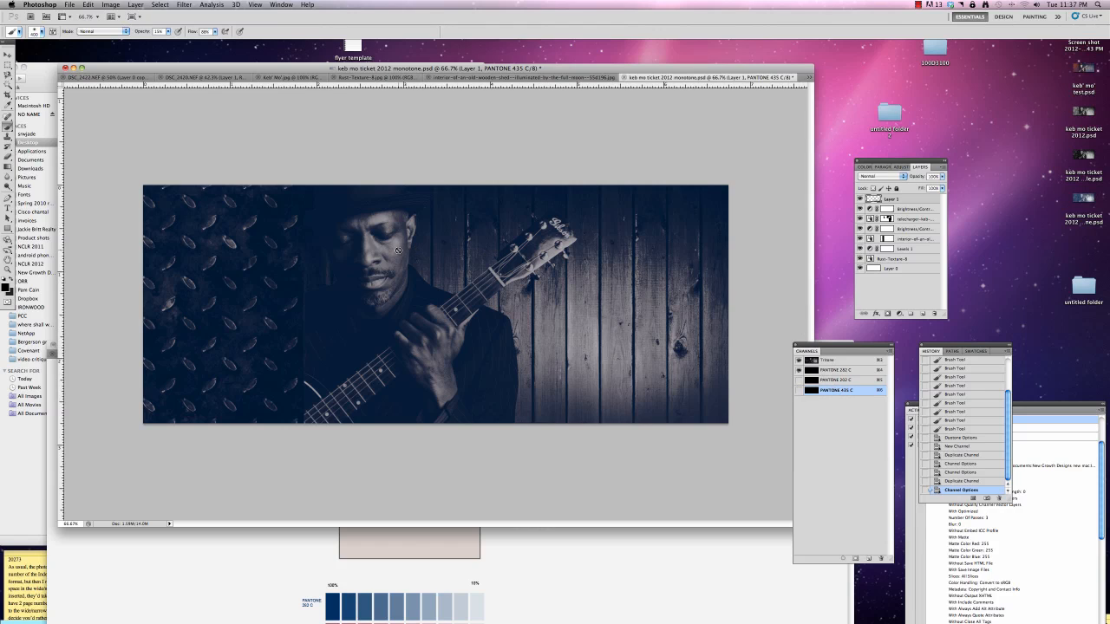
# On the PANTONE 282 C channel, dab over the guitarist's hand with the Brush and erase a short stroke at his wrist
pyautogui.click(811, 373)
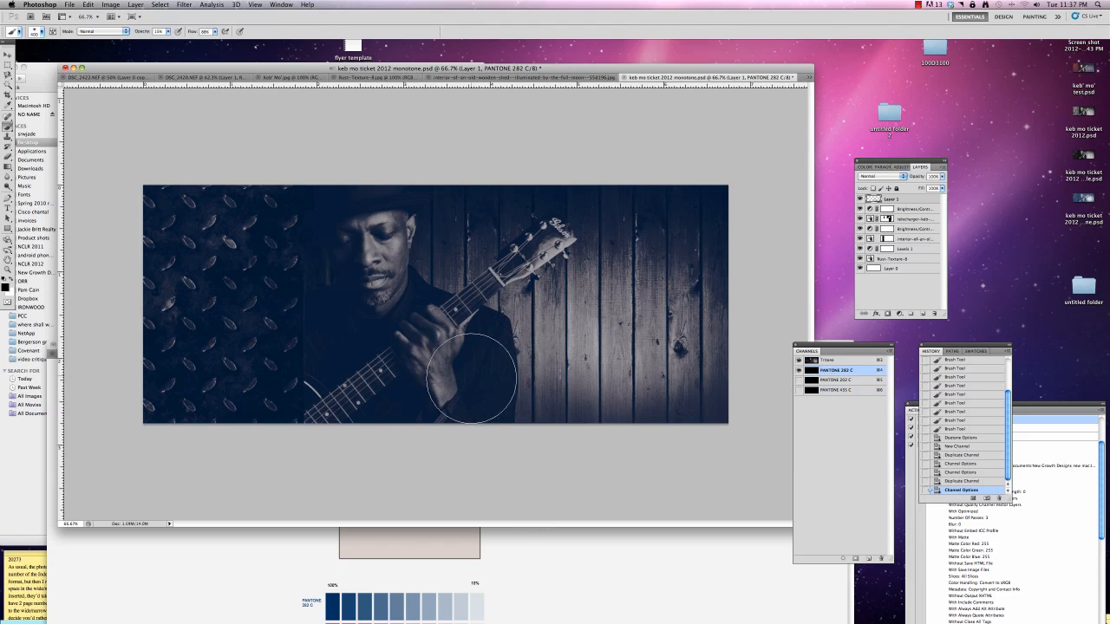
pyautogui.click(449, 350)
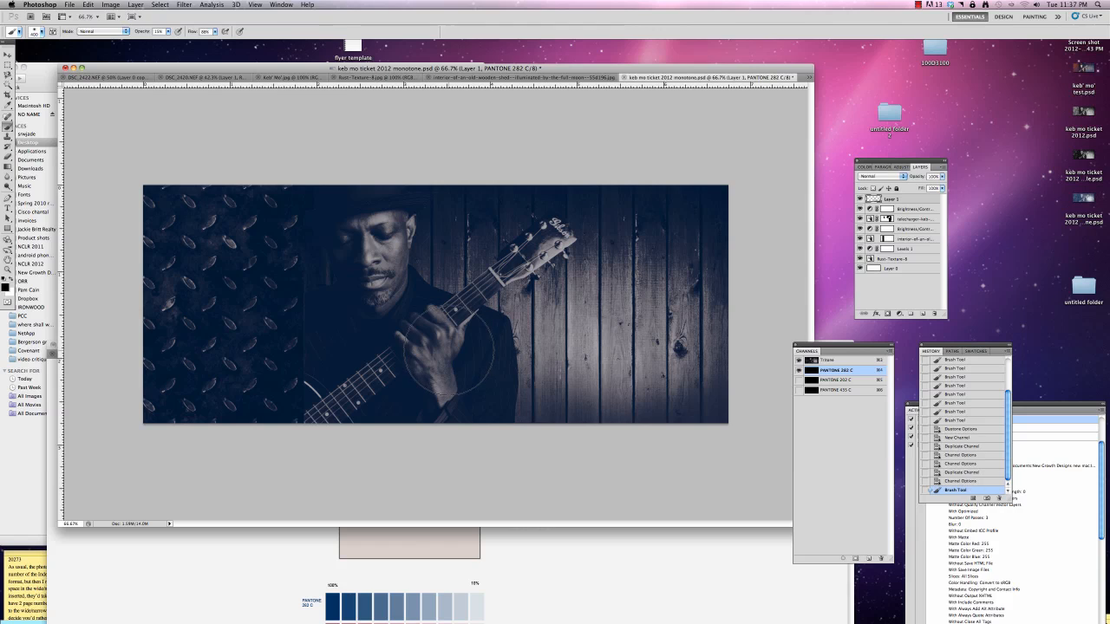
pyautogui.press('e')
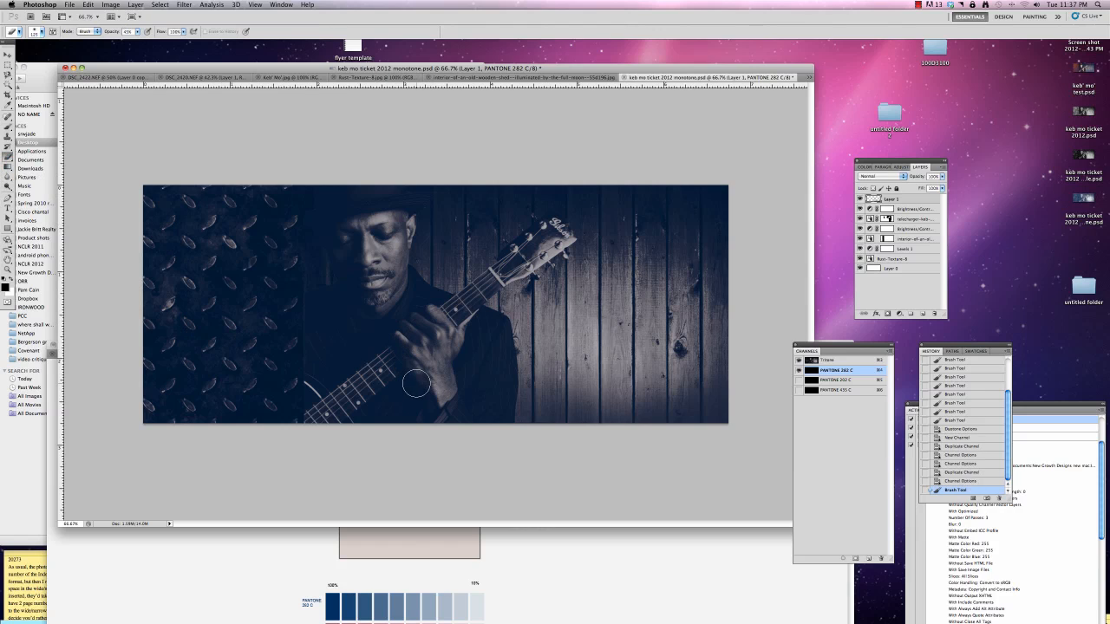
pyautogui.moveTo(447, 377); pyautogui.dragTo(450, 385)
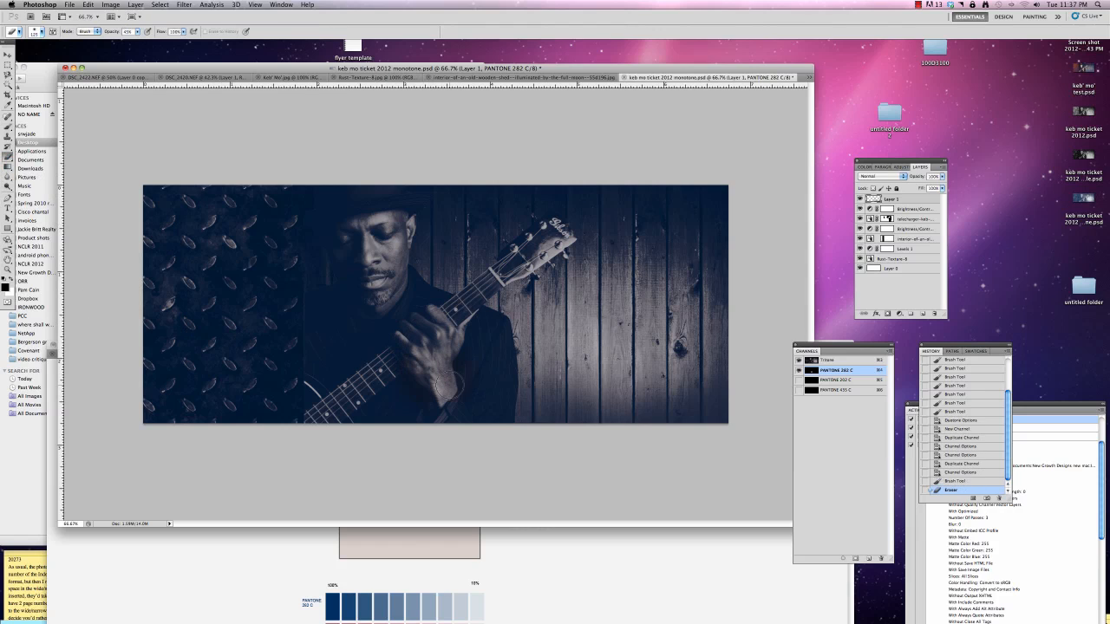
# Raise the Eraser opacity to 80% and erase the PANTONE 282 C channel over the guitarist's hands, face, jacket and guitar
pyautogui.click(136, 31)
pyautogui.moveTo(454, 387)
pyautogui.mouseDown()
pyautogui.moveTo(410, 358)
pyautogui.moveTo(476, 364)
pyautogui.moveTo(467, 424)
pyautogui.moveTo(479, 395)
pyautogui.moveTo(485, 426)
pyautogui.moveTo(503, 383)
pyautogui.moveTo(499, 413)
pyautogui.moveTo(496, 328)
pyautogui.moveTo(473, 317)
pyautogui.moveTo(465, 373)
pyautogui.moveTo(457, 335)
pyautogui.moveTo(439, 352)
pyautogui.moveTo(452, 407)
pyautogui.moveTo(457, 375)
pyautogui.moveTo(426, 419)
pyautogui.moveTo(412, 368)
pyautogui.moveTo(362, 422)
pyautogui.moveTo(365, 308)
pyautogui.moveTo(330, 418)
pyautogui.moveTo(327, 381)
pyautogui.mouseUp()
pyautogui.moveTo(319, 302); pyautogui.dragTo(313, 412)
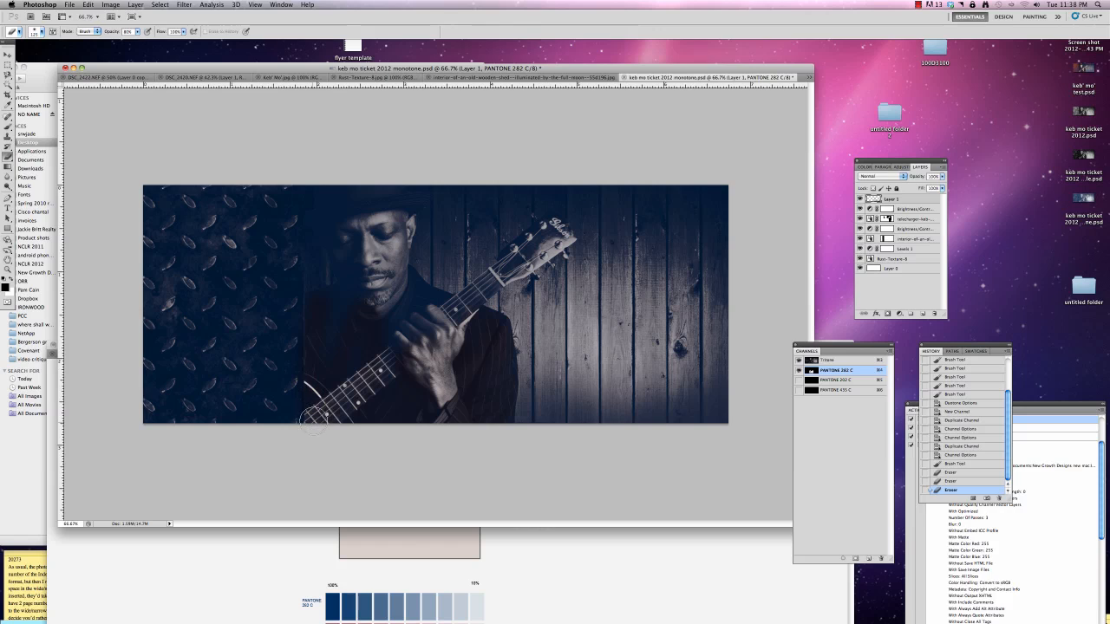
pyautogui.moveTo(358, 233)
pyautogui.mouseDown()
pyautogui.moveTo(390, 230)
pyautogui.moveTo(392, 313)
pyautogui.moveTo(405, 204)
pyautogui.moveTo(416, 202)
pyautogui.moveTo(377, 186)
pyautogui.moveTo(354, 208)
pyautogui.moveTo(363, 209)
pyautogui.moveTo(367, 198)
pyautogui.moveTo(332, 228)
pyautogui.mouseUp()
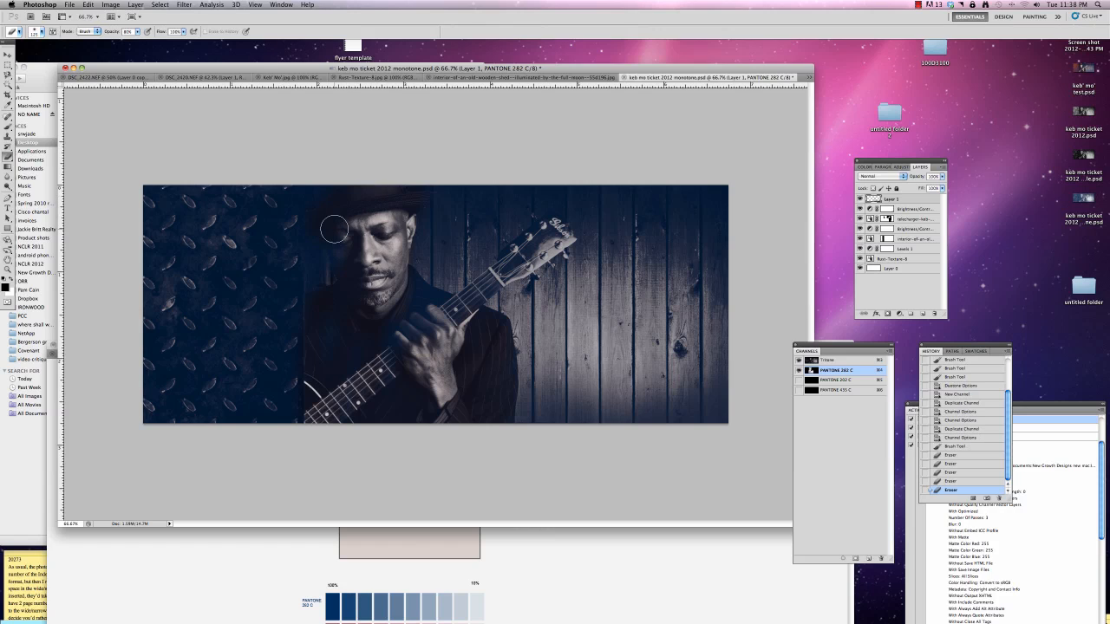
pyautogui.moveTo(345, 285)
pyautogui.mouseDown()
pyautogui.moveTo(389, 277)
pyautogui.moveTo(391, 254)
pyautogui.moveTo(421, 305)
pyautogui.moveTo(448, 312)
pyautogui.moveTo(338, 335)
pyautogui.moveTo(334, 365)
pyautogui.moveTo(437, 391)
pyautogui.moveTo(397, 395)
pyautogui.moveTo(387, 420)
pyautogui.moveTo(425, 416)
pyautogui.mouseUp()
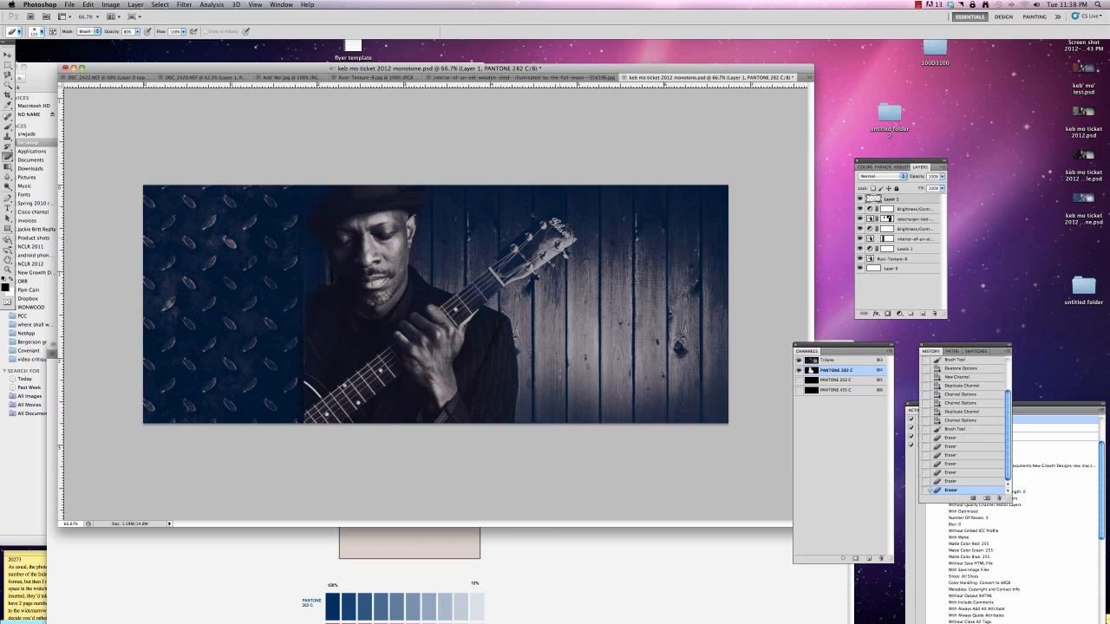
pyautogui.moveTo(560, 239)
pyautogui.mouseDown()
pyautogui.moveTo(537, 244)
pyautogui.moveTo(543, 233)
pyautogui.moveTo(475, 312)
pyautogui.mouseUp()
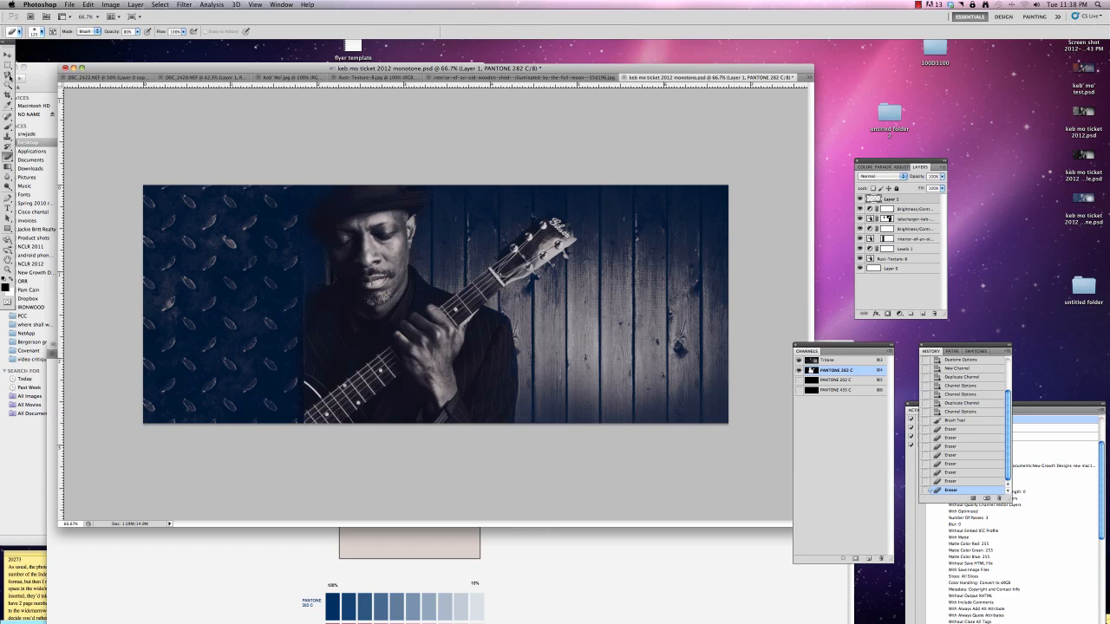
# Outline the guitarist and his guitar with the Magnetic Lasso, clear PANTONE 282 C inside the selection twice, and deselect
pyautogui.click(8, 76)
pyautogui.click(430, 184)
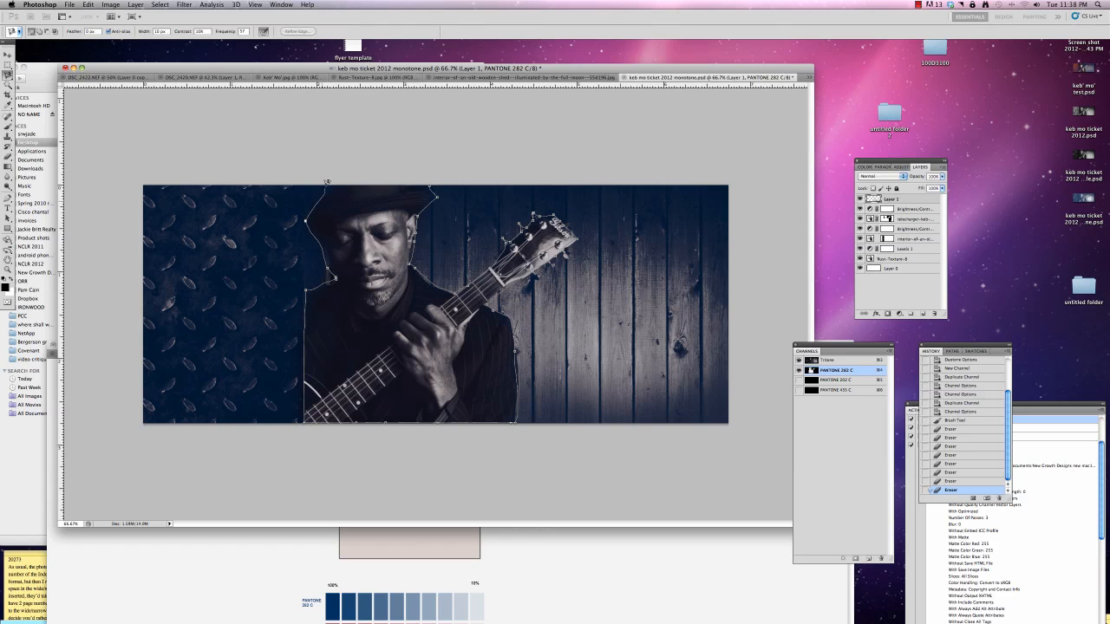
pyautogui.click(431, 184)
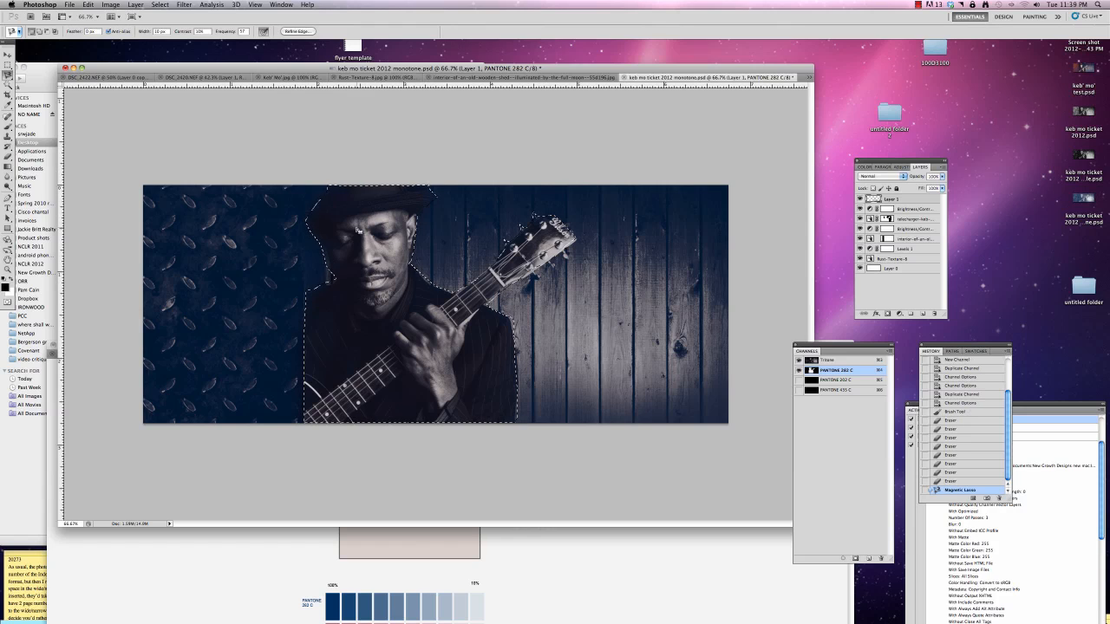
pyautogui.press('Delete')
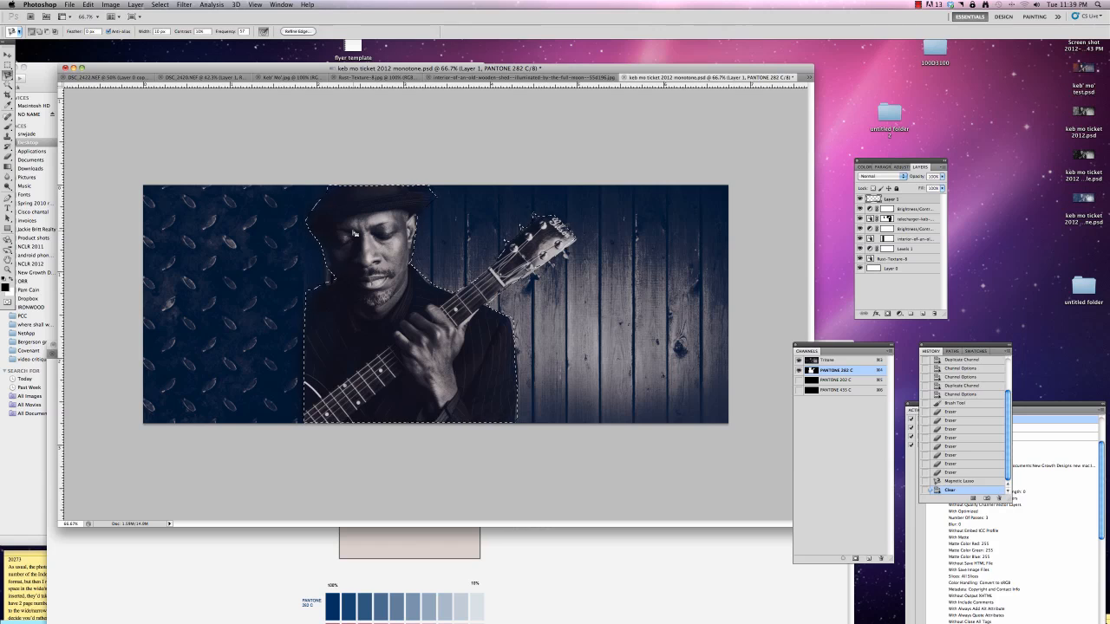
pyautogui.press('Delete')
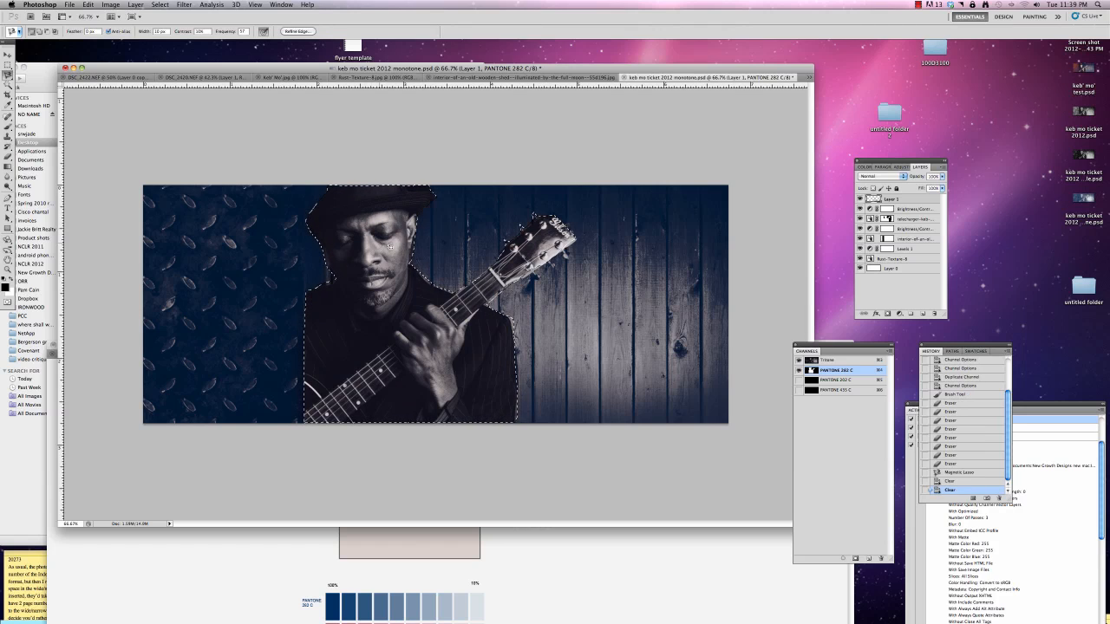
pyautogui.press('super+d')
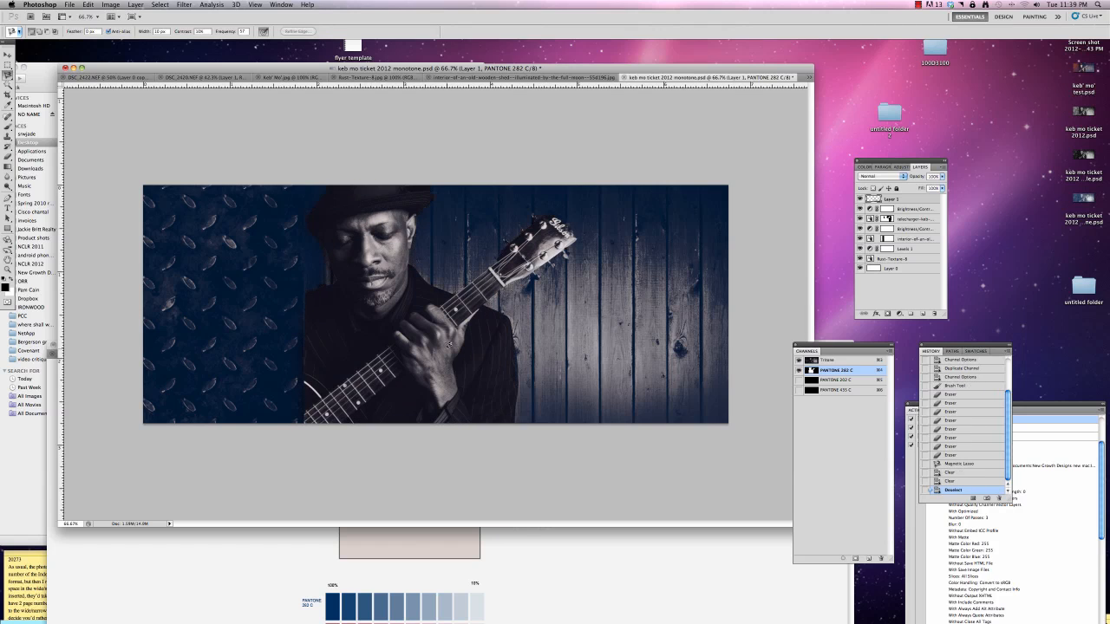
# Show PANTONE 202 C and clear that channel from everything beyond the metal plate, undoing a mistaken clear on PANTONE 282 C
pyautogui.click(798, 380)
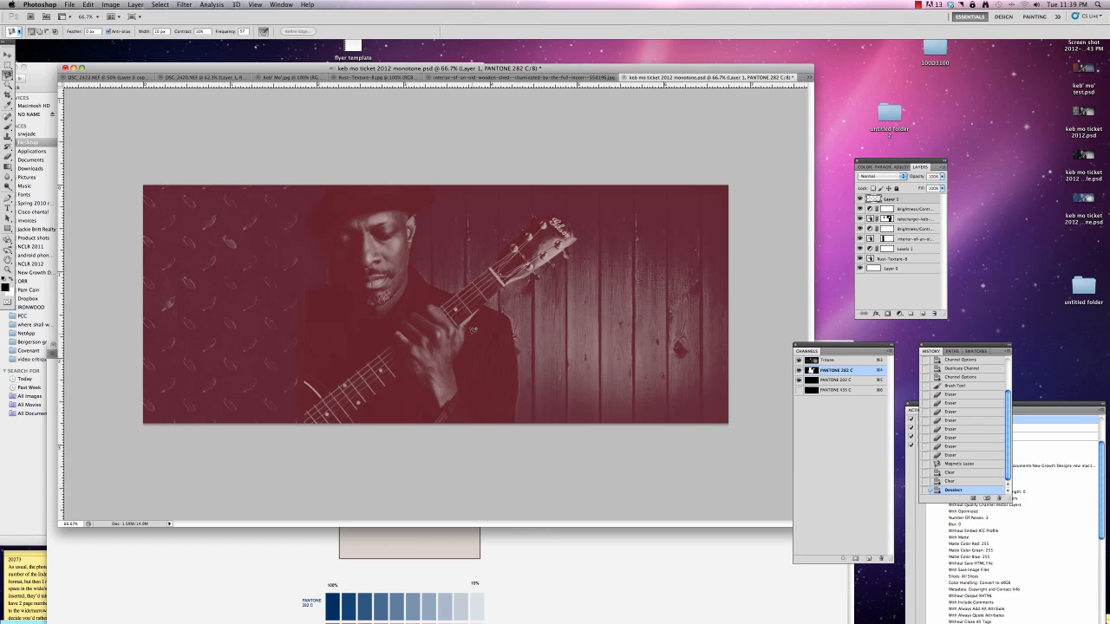
pyautogui.click(6, 65)
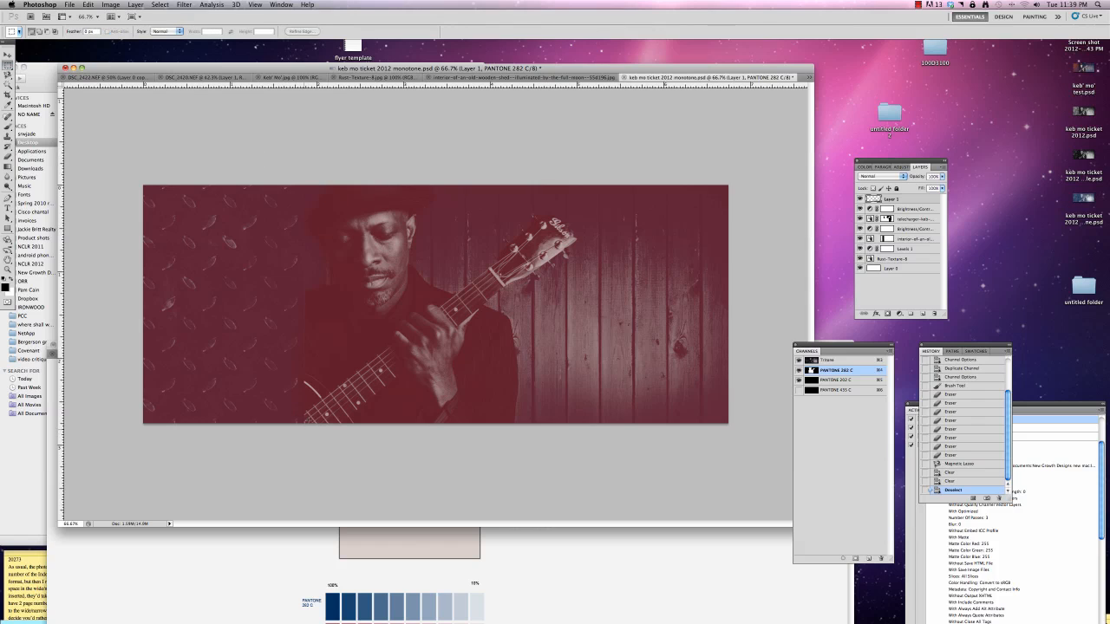
pyautogui.moveTo(303, 429)
pyautogui.mouseDown()
pyautogui.moveTo(677, 124)
pyautogui.moveTo(755, 127)
pyautogui.mouseUp()
pyautogui.press('Delete')
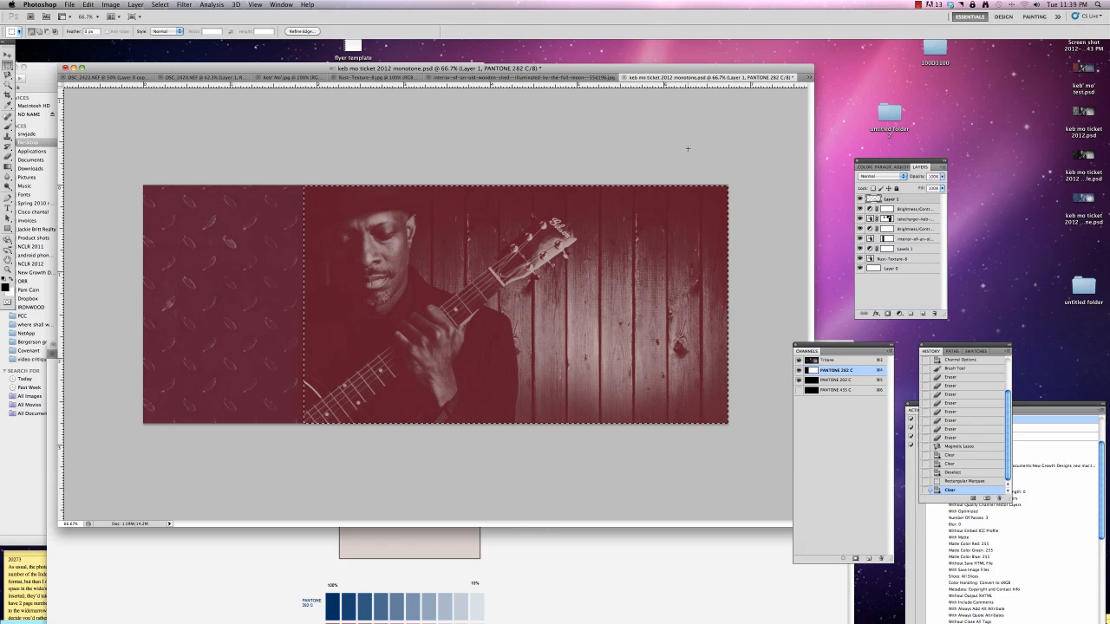
pyautogui.hotkey('ctrl', 'z')
pyautogui.click(851, 382)
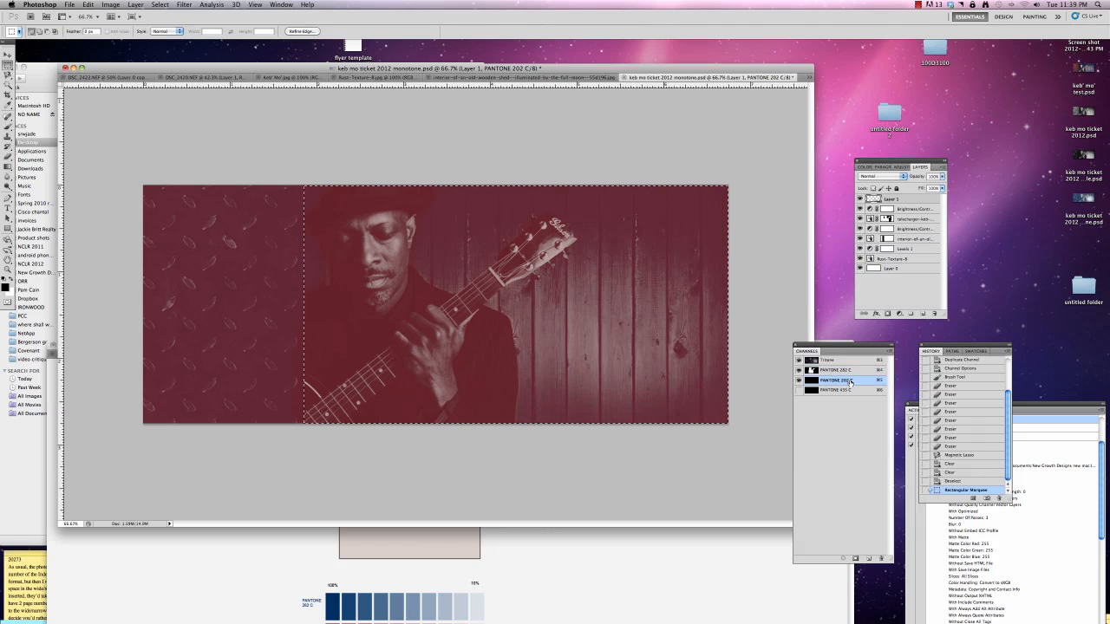
pyautogui.press('Delete')
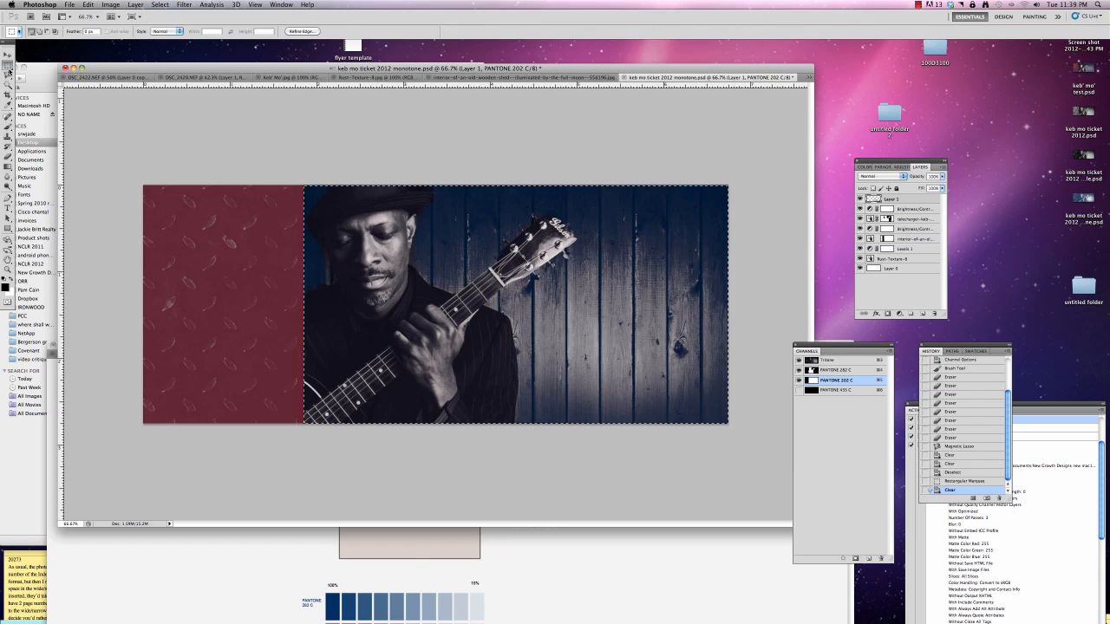
pyautogui.hotkey('ctrl', 'd')
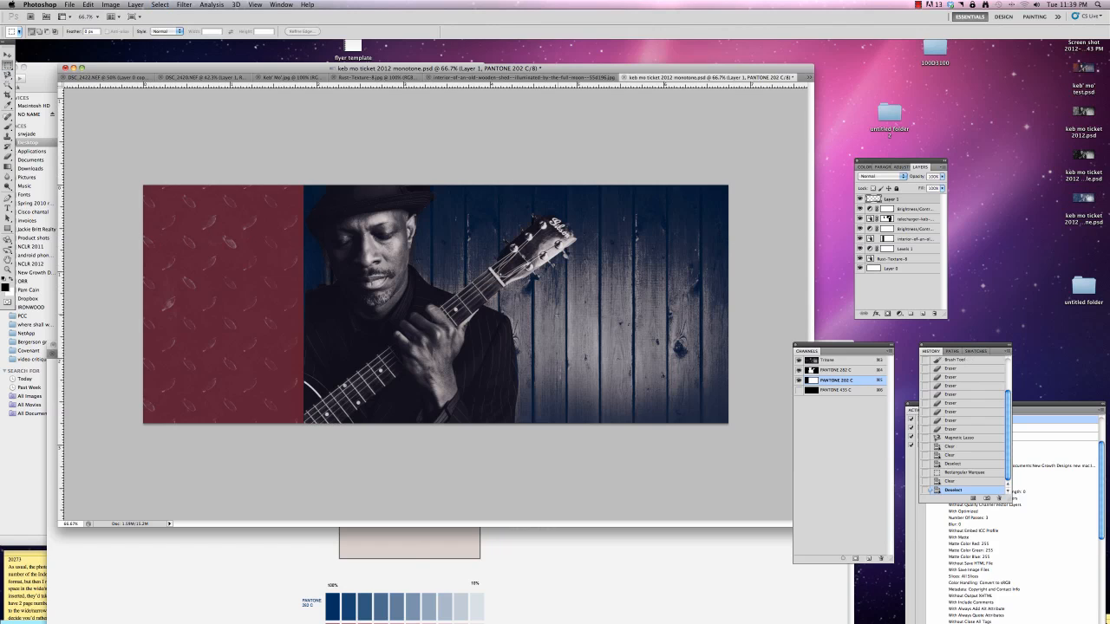
# Show the PANTONE 435 C channel and fill the entire PANTONE 202 C channel solid again
pyautogui.click(798, 392)
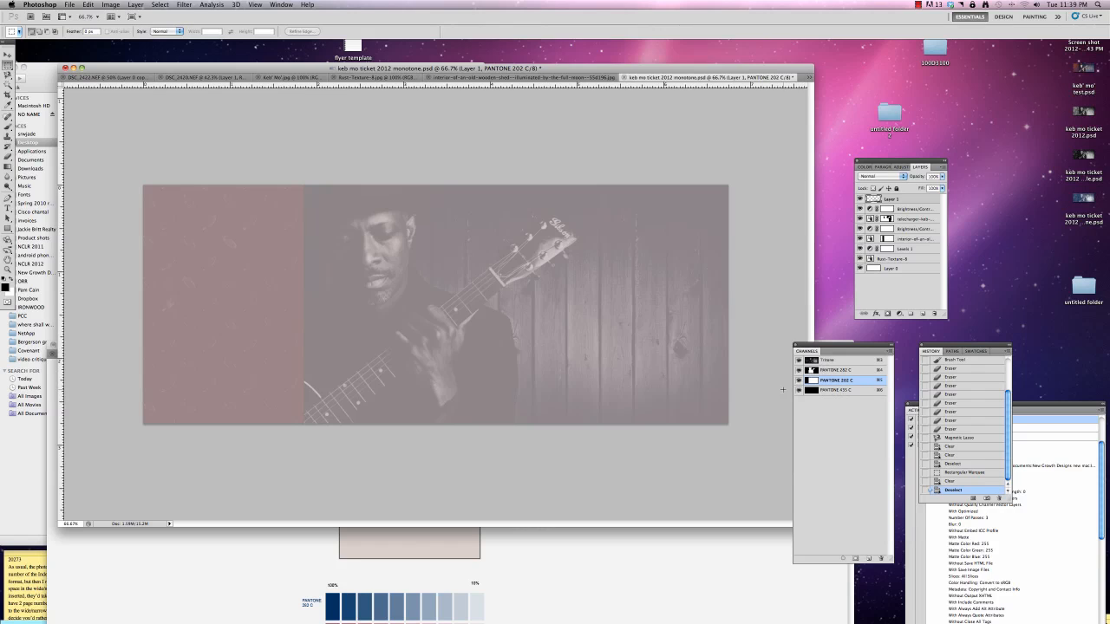
pyautogui.hotkey('ctrl', 'a')
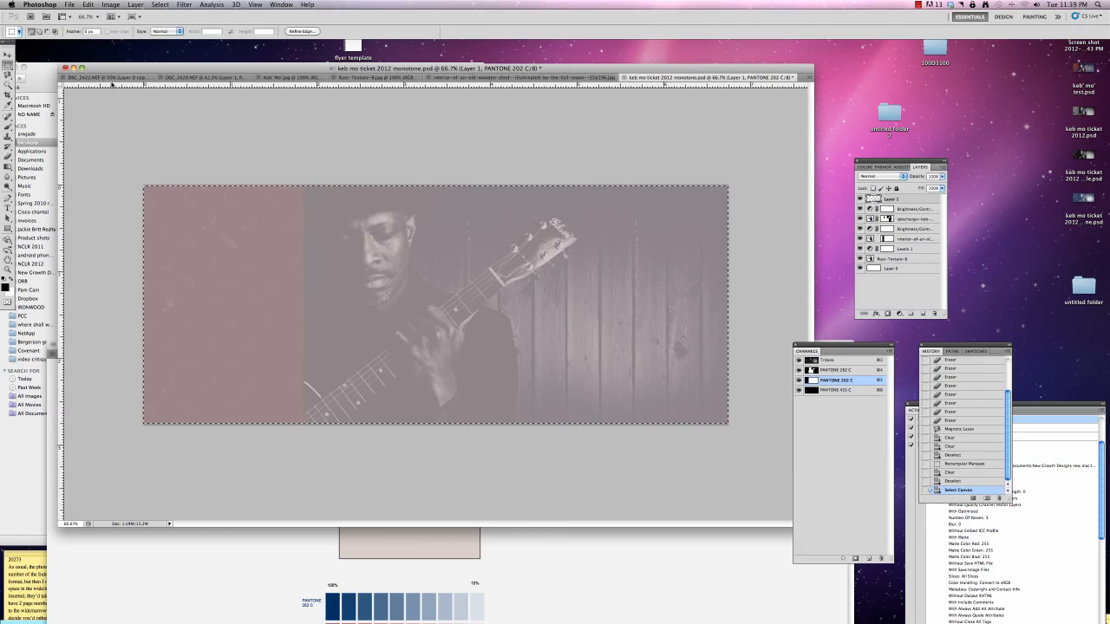
pyautogui.press('Delete')
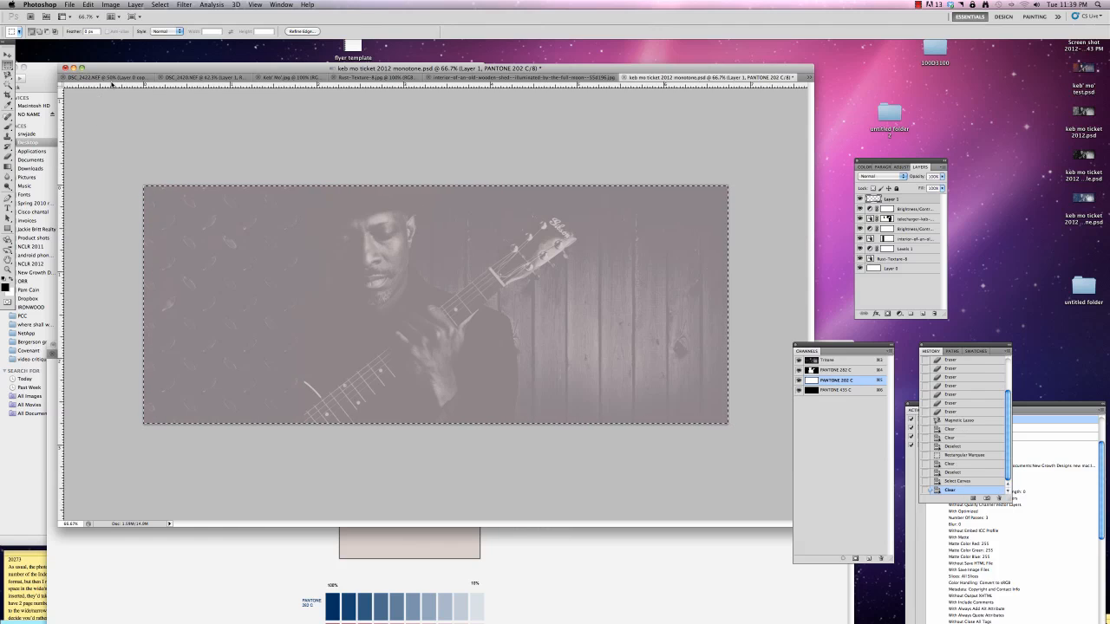
pyautogui.press('Delete')
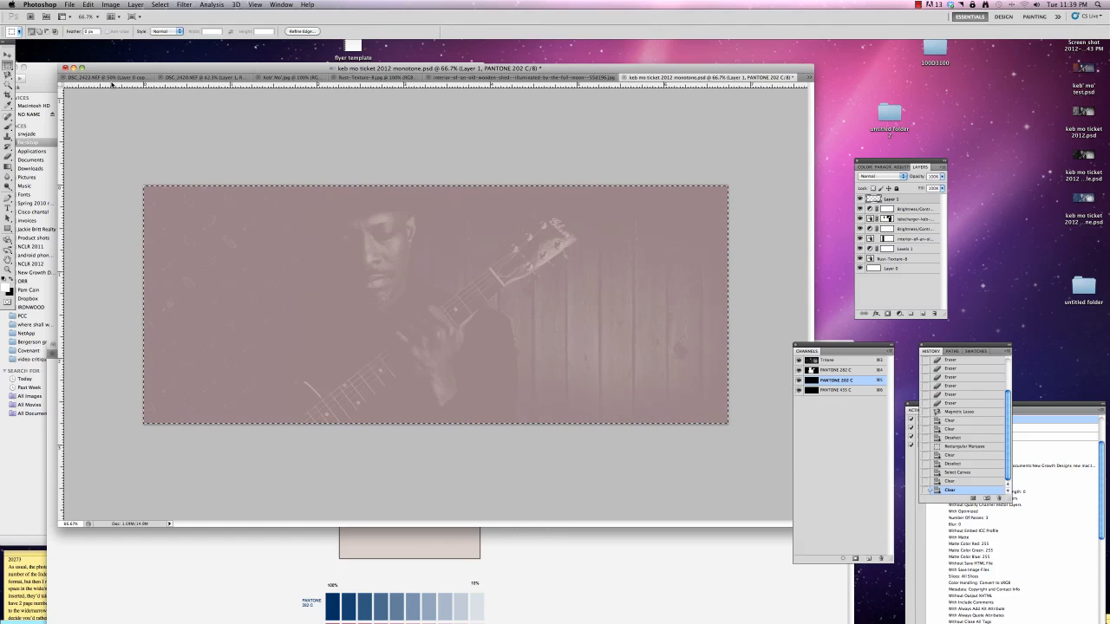
pyautogui.press('x')
# Keep PANTONE 202 C solid and clear the whole PANTONE 435 C channel
pyautogui.press('Delete')
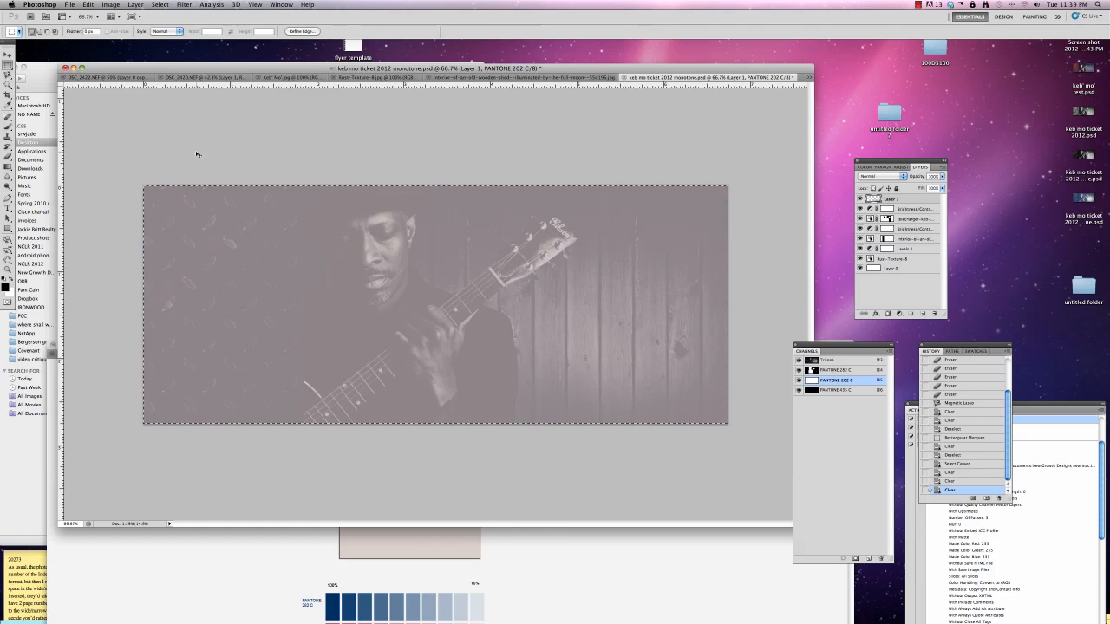
pyautogui.press('Delete')
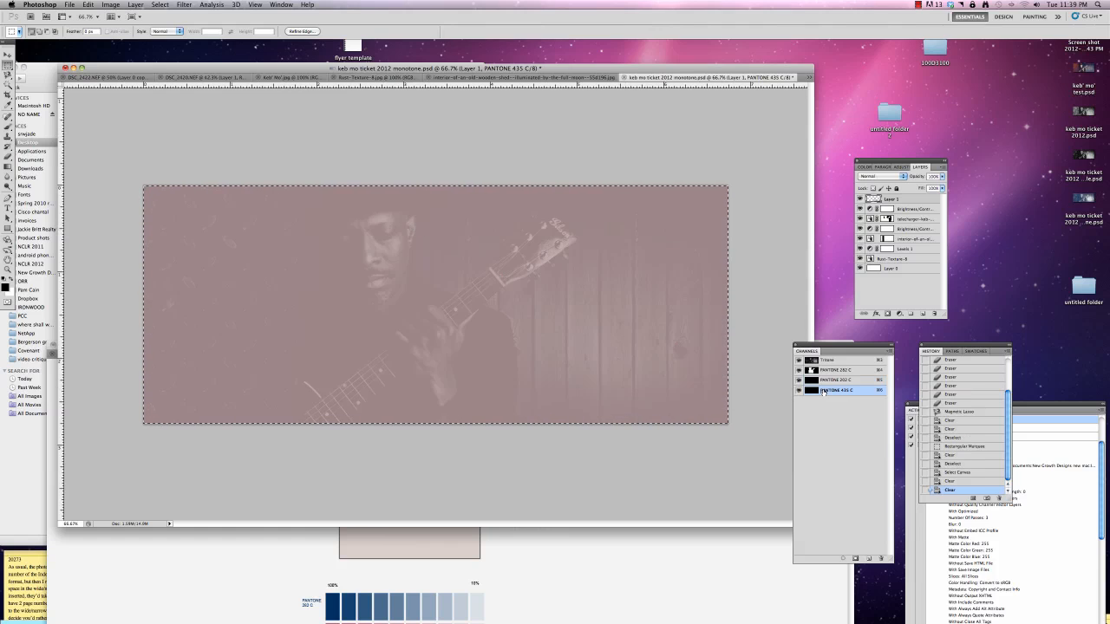
pyautogui.press('Delete')
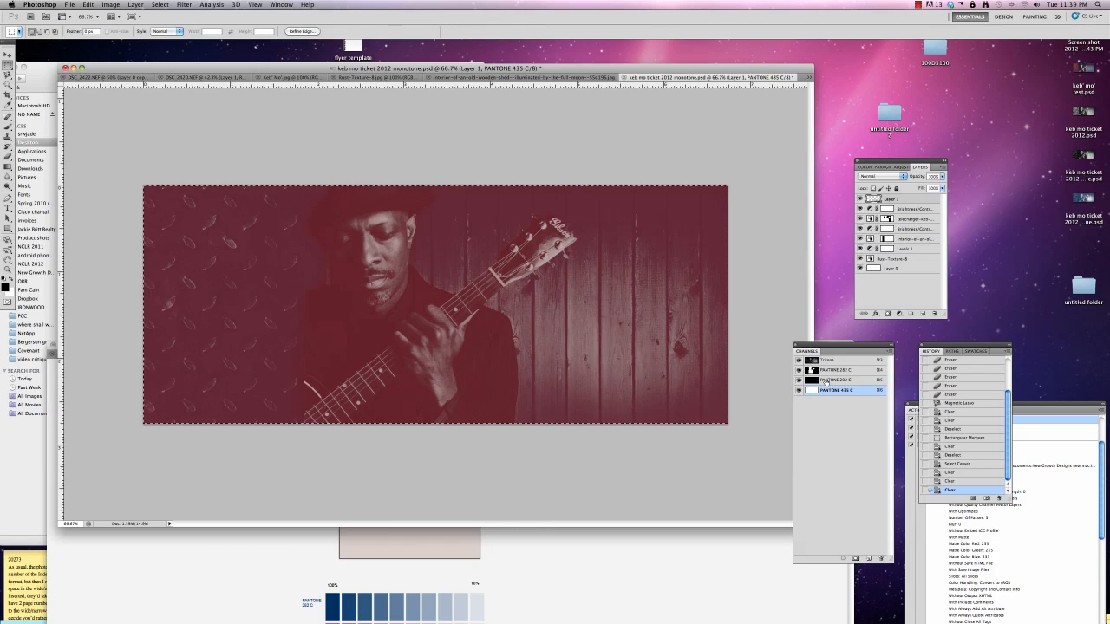
# On PANTONE 202 C, clear a rectangular selection covering the guitarist and wood wall, leaving only the metal plate colored, and deselect
pyautogui.click(828, 380)
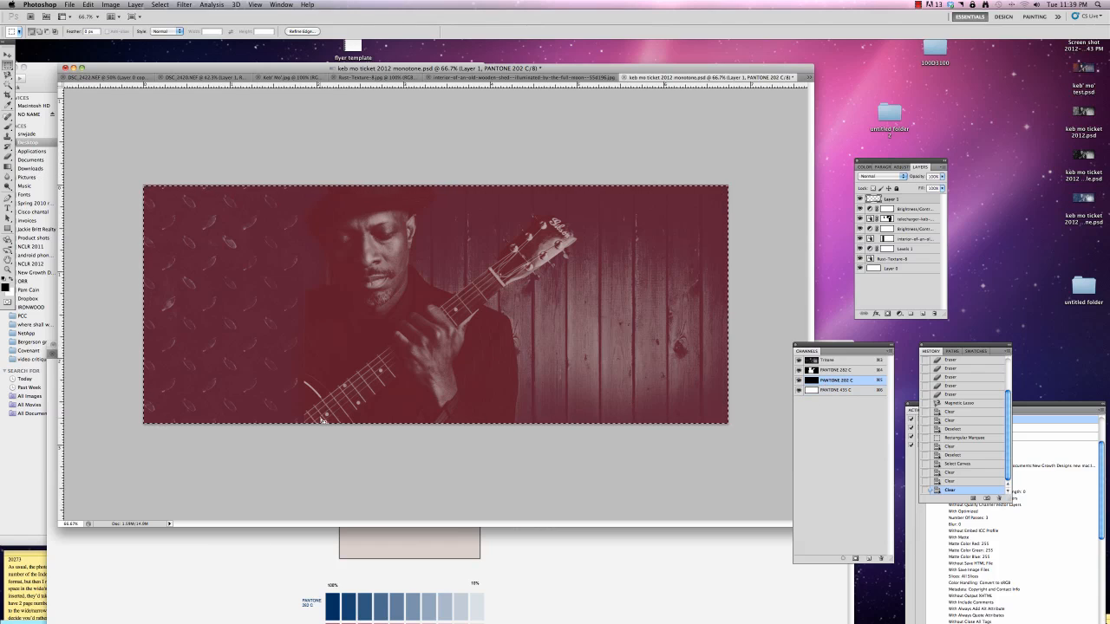
pyautogui.click(306, 445)
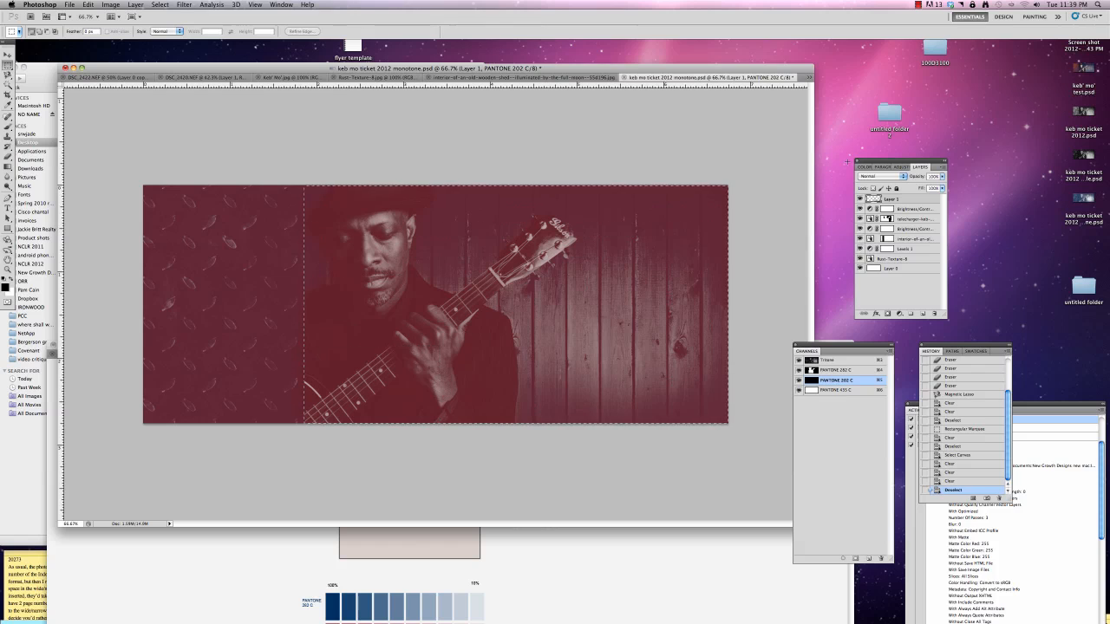
pyautogui.moveTo(848, 161); pyautogui.dragTo(848, 163)
pyautogui.press('Delete')
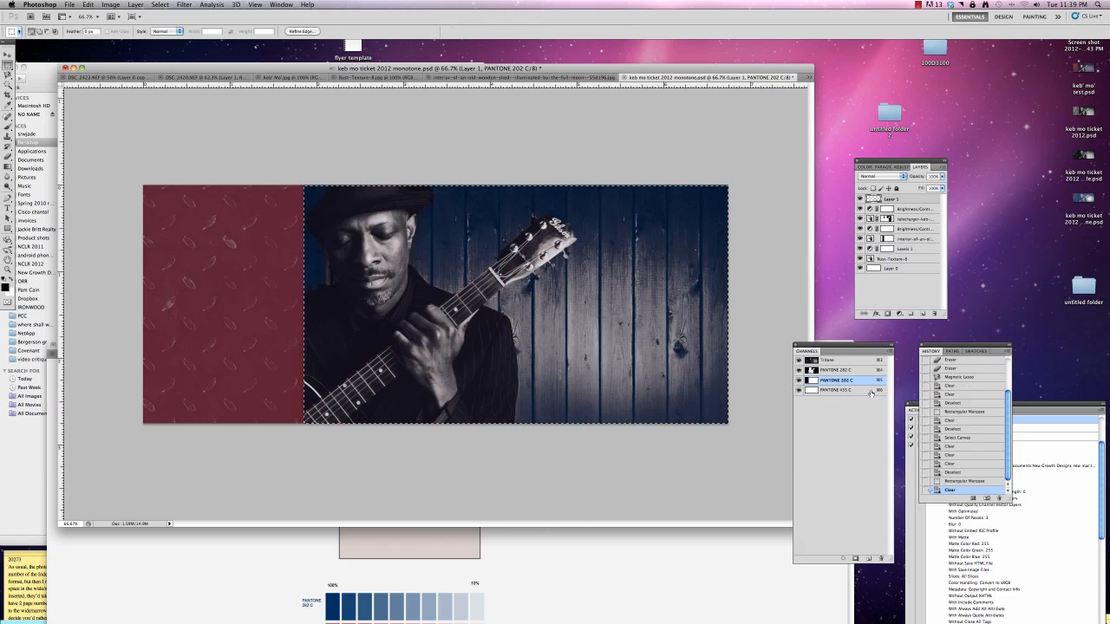
pyautogui.click(7, 54)
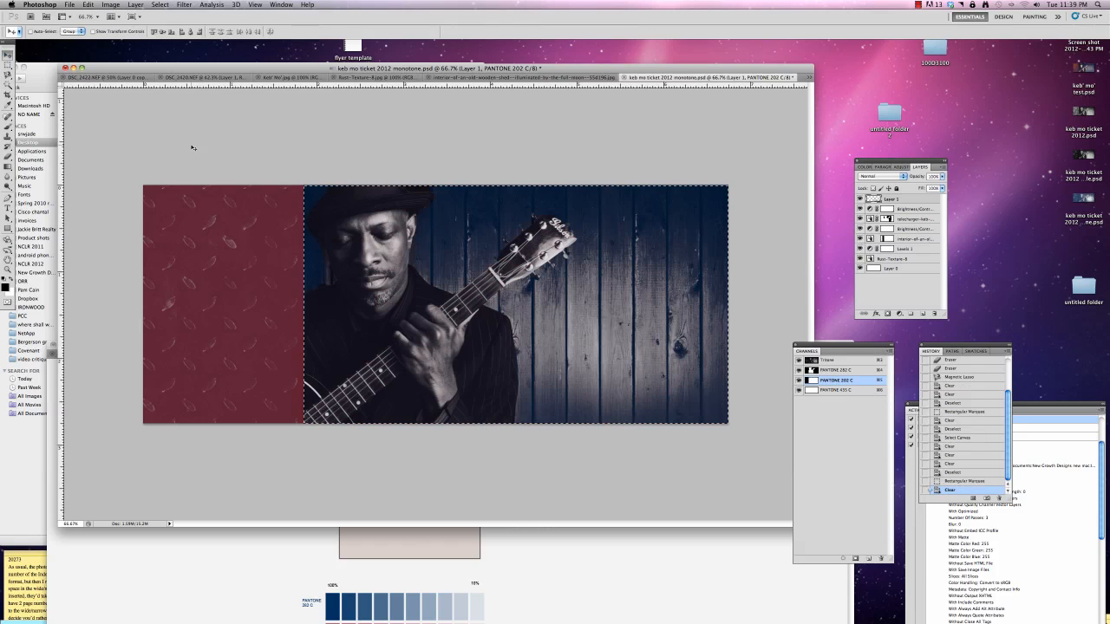
pyautogui.press('super+d')
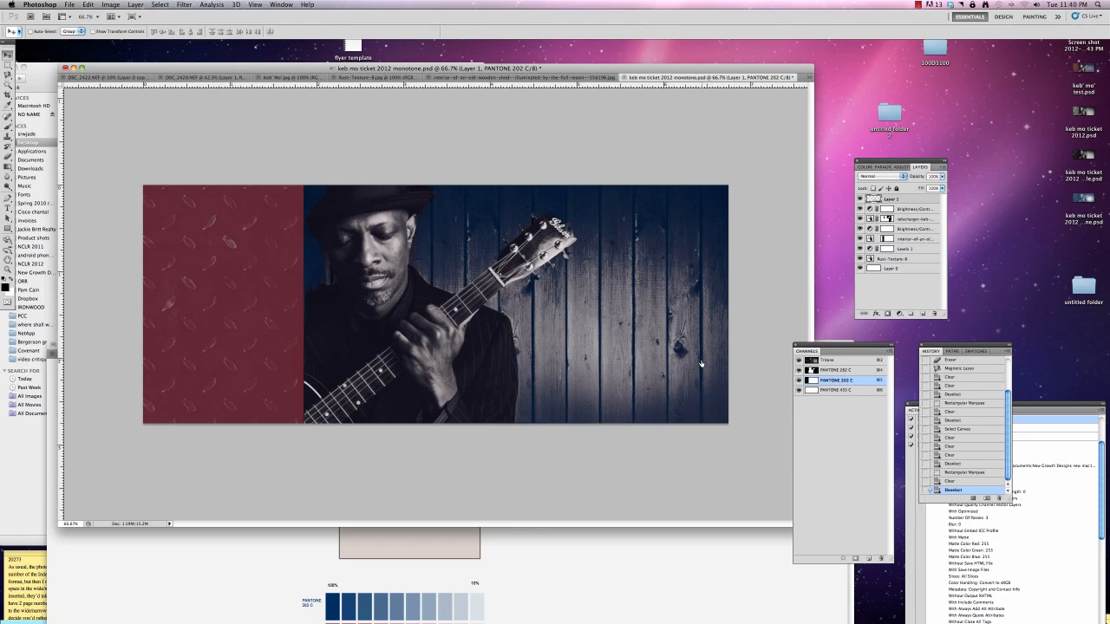
# With a soft 600 px Eraser at 22% opacity, fade the PANTONE 202 C color across the metal plate, especially near its inner edge
pyautogui.click(7, 157)
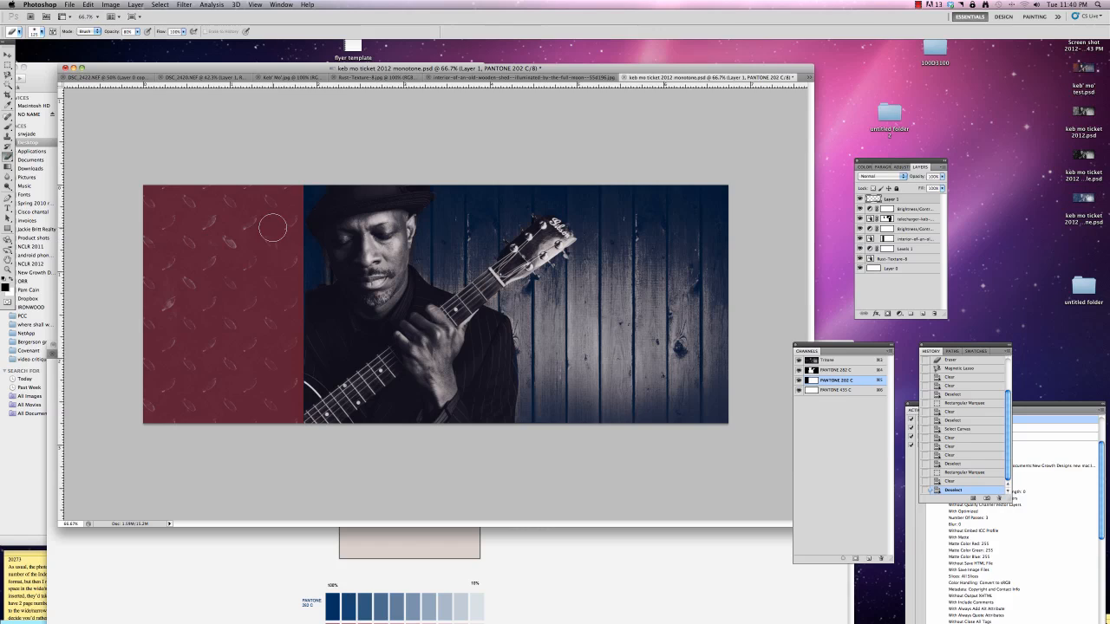
pyautogui.press(']')
pyautogui.press(']')
pyautogui.press(']')
pyautogui.press(']')
pyautogui.press(']')
pyautogui.press(']')
pyautogui.press(']')
pyautogui.moveTo(248, 161)
pyautogui.mouseDown()
pyautogui.moveTo(247, 403)
pyautogui.moveTo(198, 377)
pyautogui.moveTo(161, 397)
pyautogui.moveTo(173, 372)
pyautogui.moveTo(141, 331)
pyautogui.moveTo(129, 369)
pyautogui.moveTo(214, 311)
pyautogui.moveTo(245, 321)
pyautogui.mouseUp()
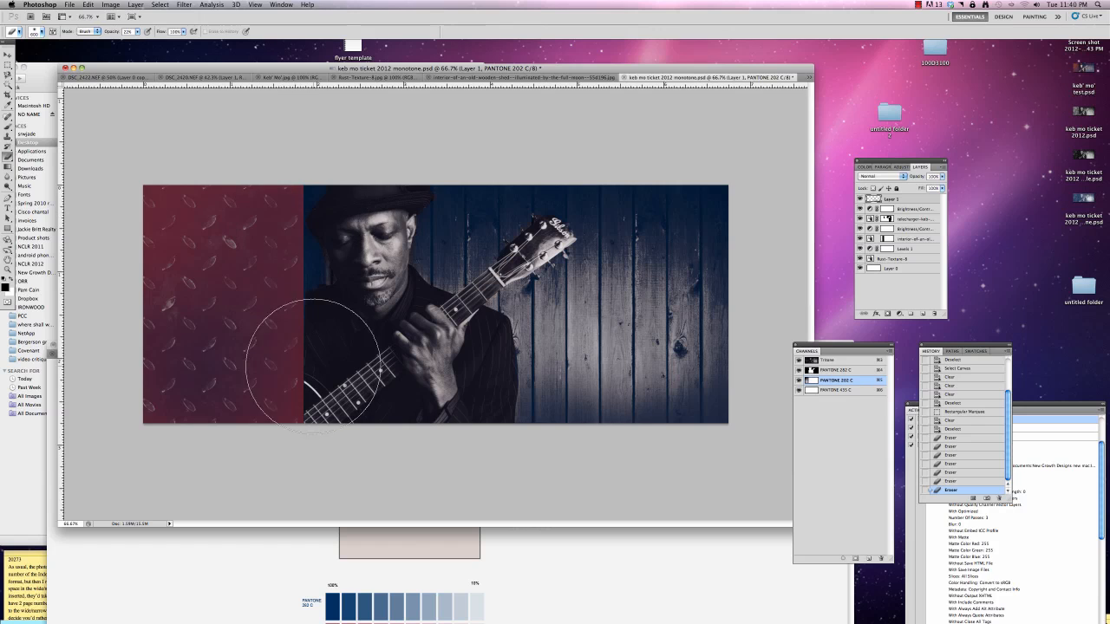
pyautogui.moveTo(313, 366); pyautogui.dragTo(294, 235)
pyautogui.click(292, 229)
pyautogui.click(290, 224)
pyautogui.click(287, 220)
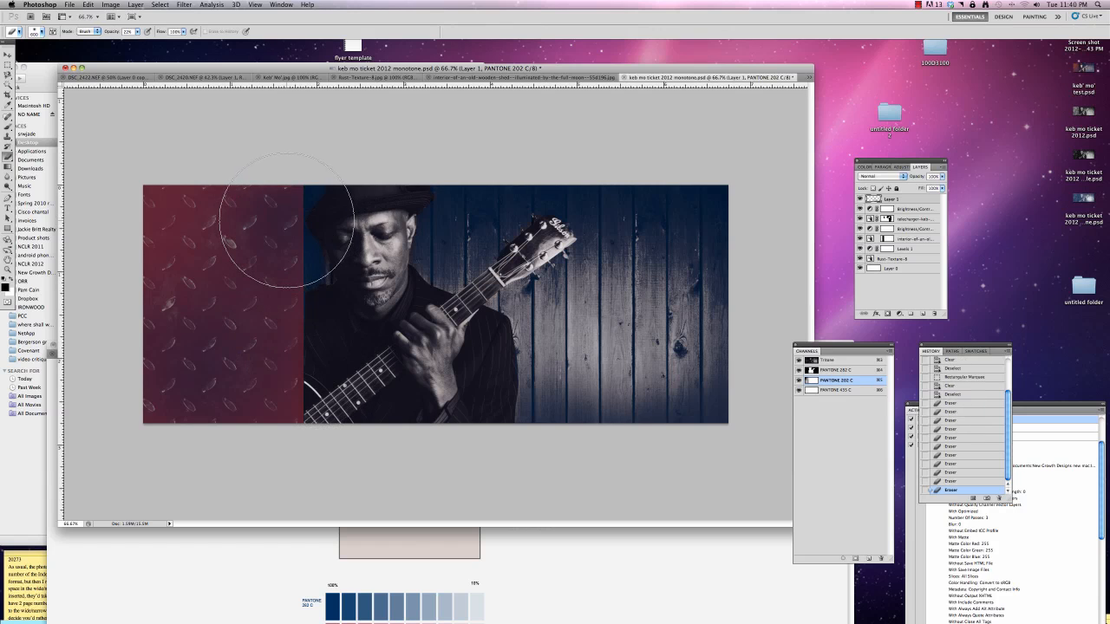
pyautogui.click(288, 437)
pyautogui.click(269, 422)
pyautogui.click(282, 426)
pyautogui.click(251, 403)
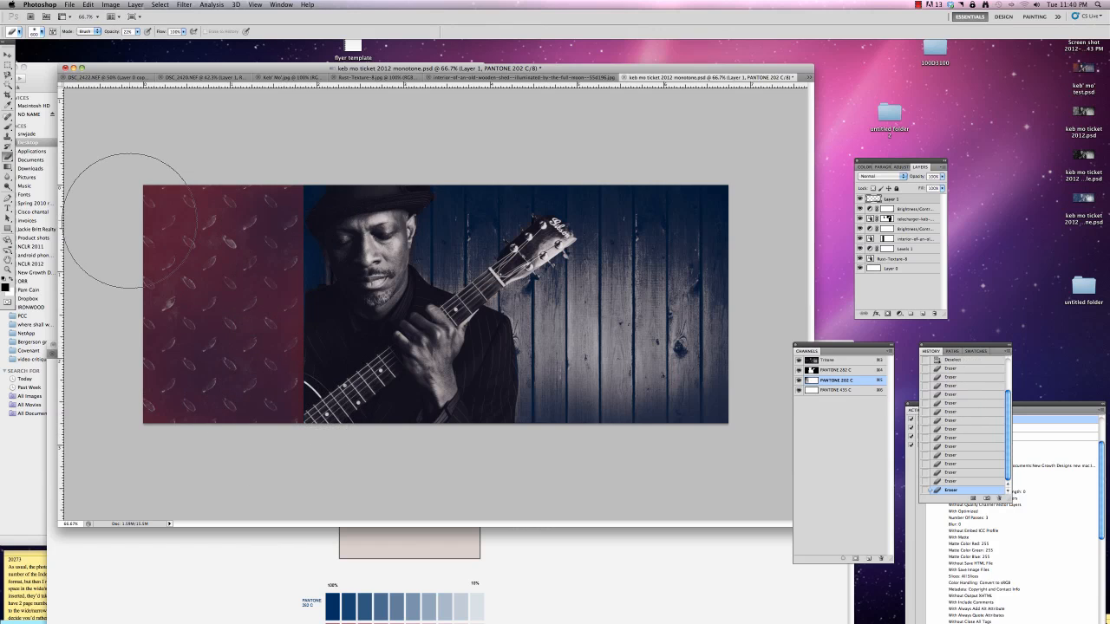
# Choose the 2458 px textured brush tip for the Eraser, reduce its size, and erase texture into the red metal plate area
pyautogui.click(42, 32)
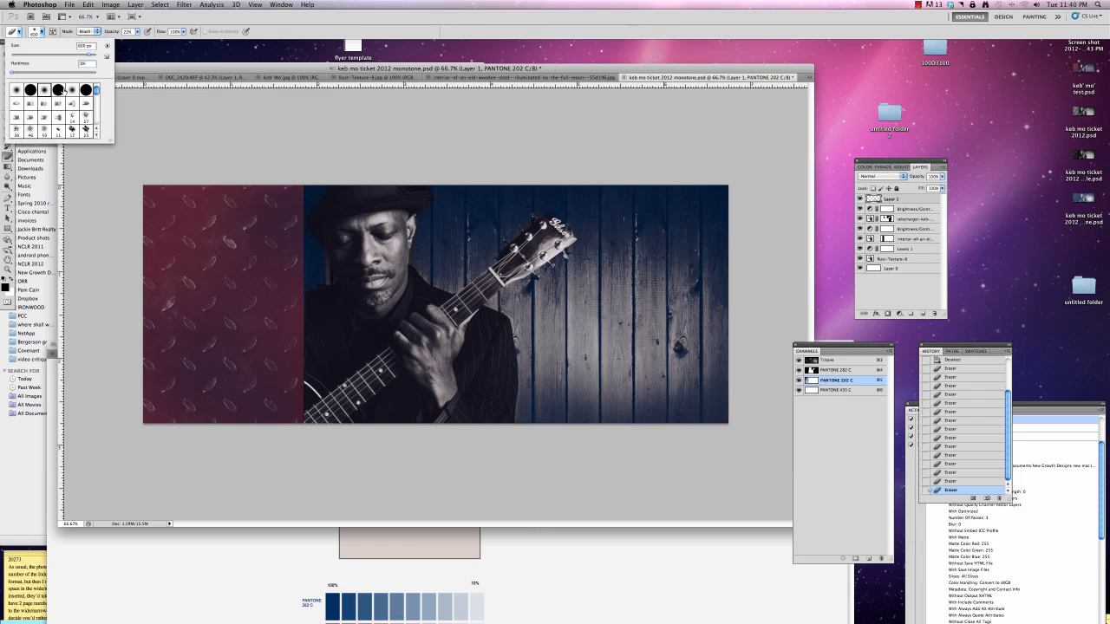
pyautogui.moveTo(96, 90); pyautogui.dragTo(96, 101)
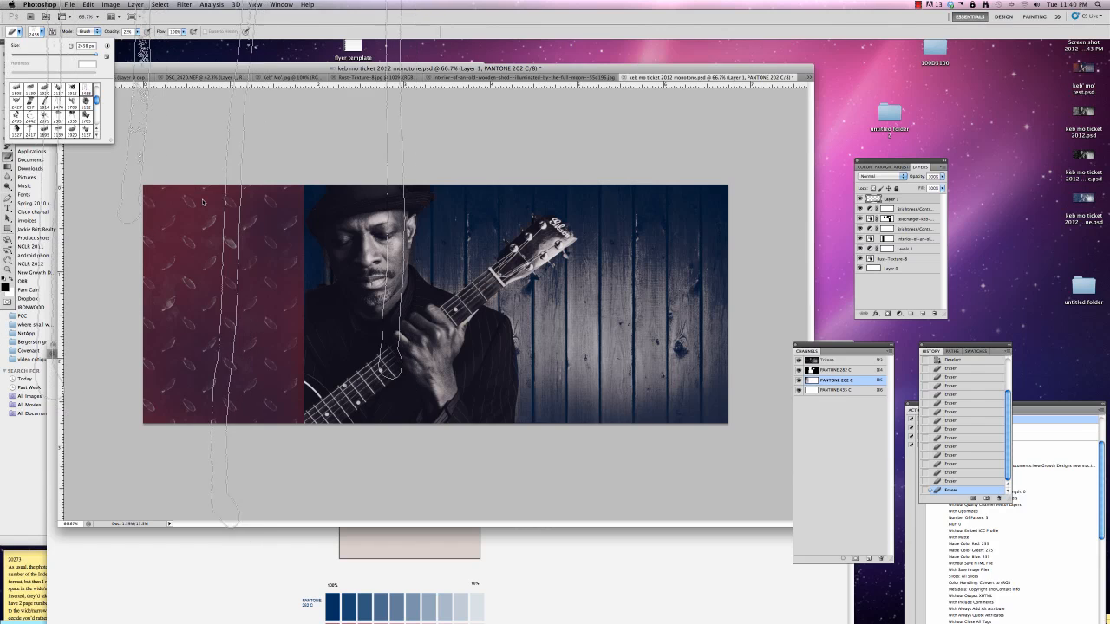
pyautogui.moveTo(85, 55); pyautogui.dragTo(76, 52)
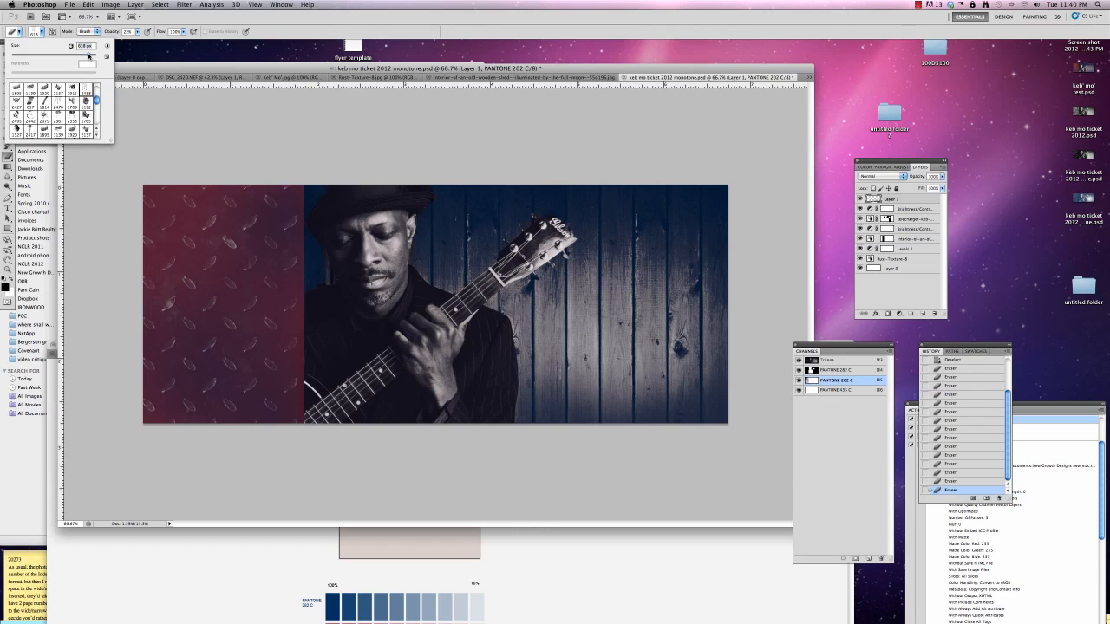
pyautogui.click(201, 269)
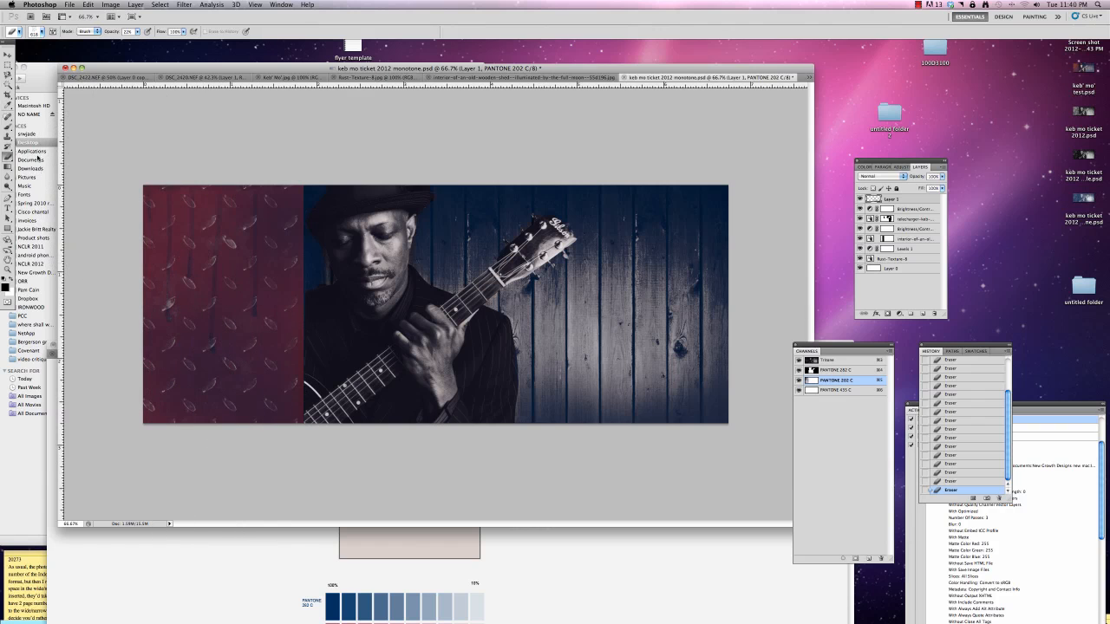
# Switch the Eraser to the 2417 px textured brush tip and erase a patch at the outer edge of the red metal plate
pyautogui.click(41, 34)
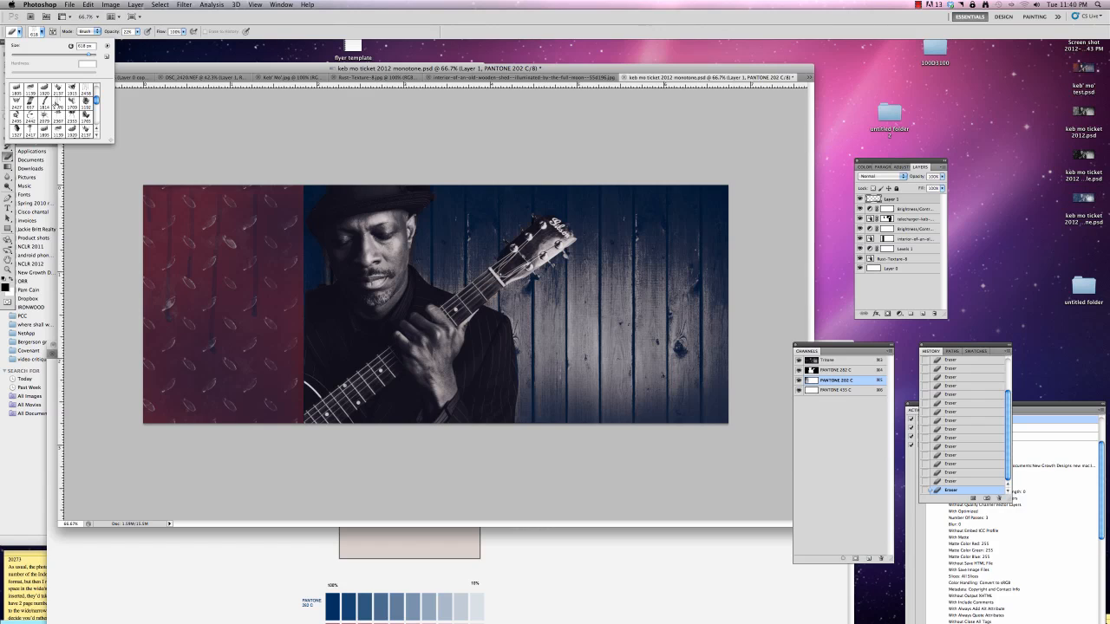
pyautogui.scroll(2, 95, 100)
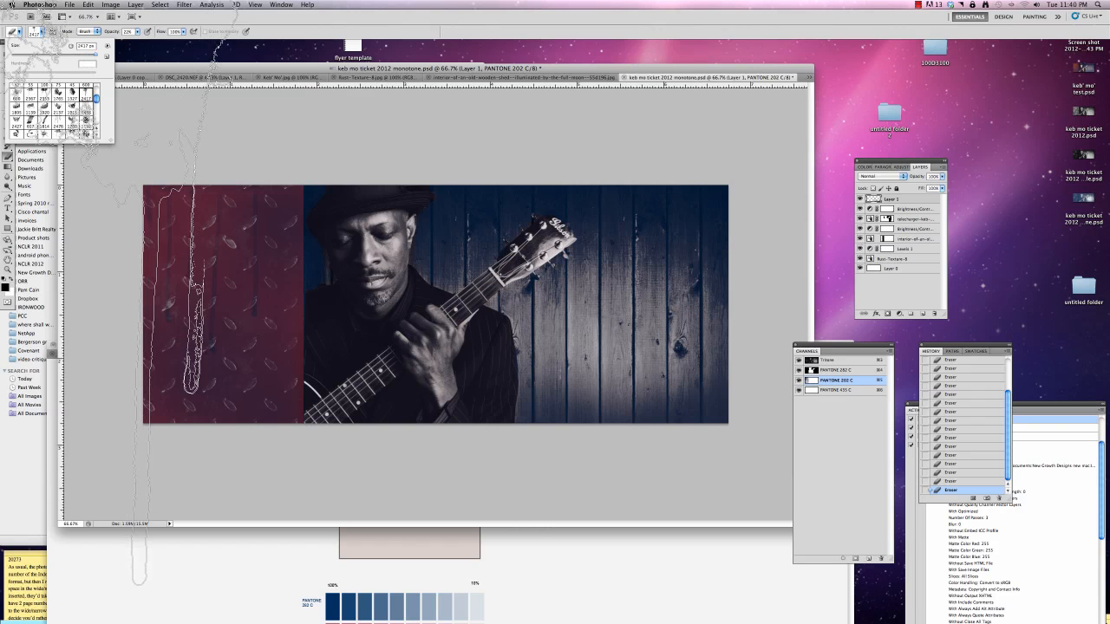
pyautogui.click(123, 238)
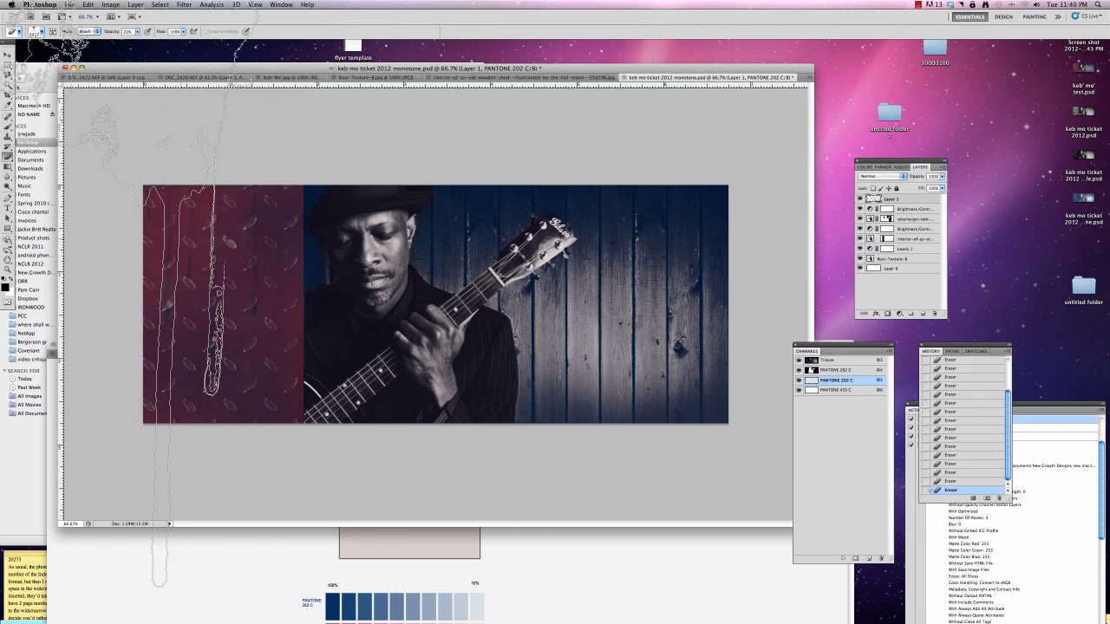